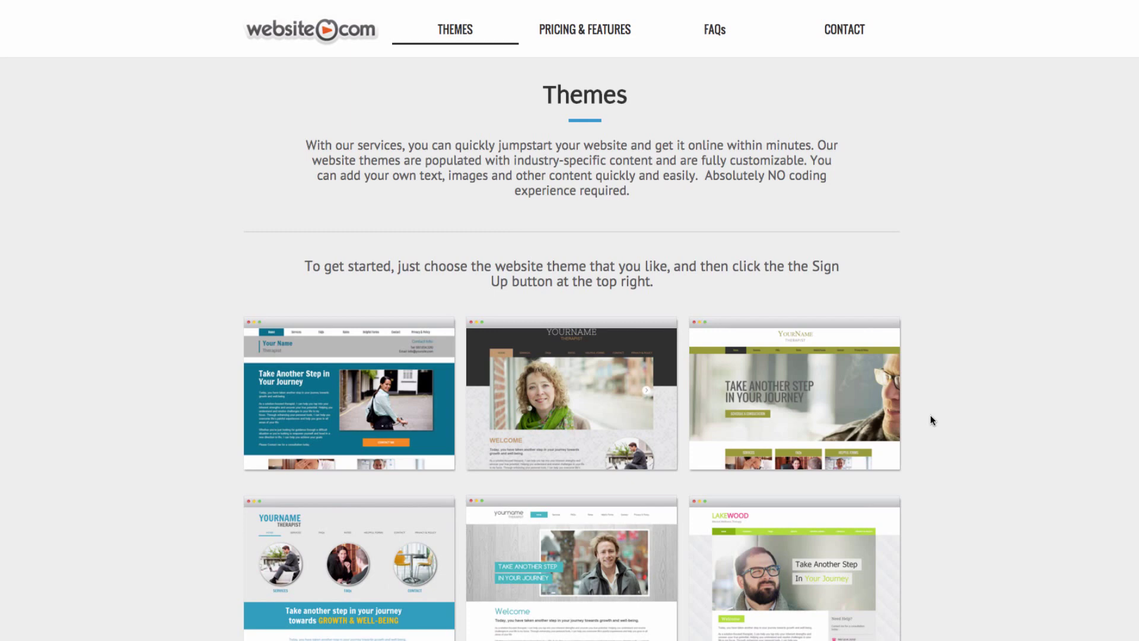
Open the Therapeutic Counselling theme demo and start signing up with that design
{"action": "scroll", "coordinate": [931, 415], "scroll_direction": "down", "scroll_amount": 6}
{"action": "scroll", "coordinate": [932, 415], "scroll_direction": "down", "scroll_amount": 2}
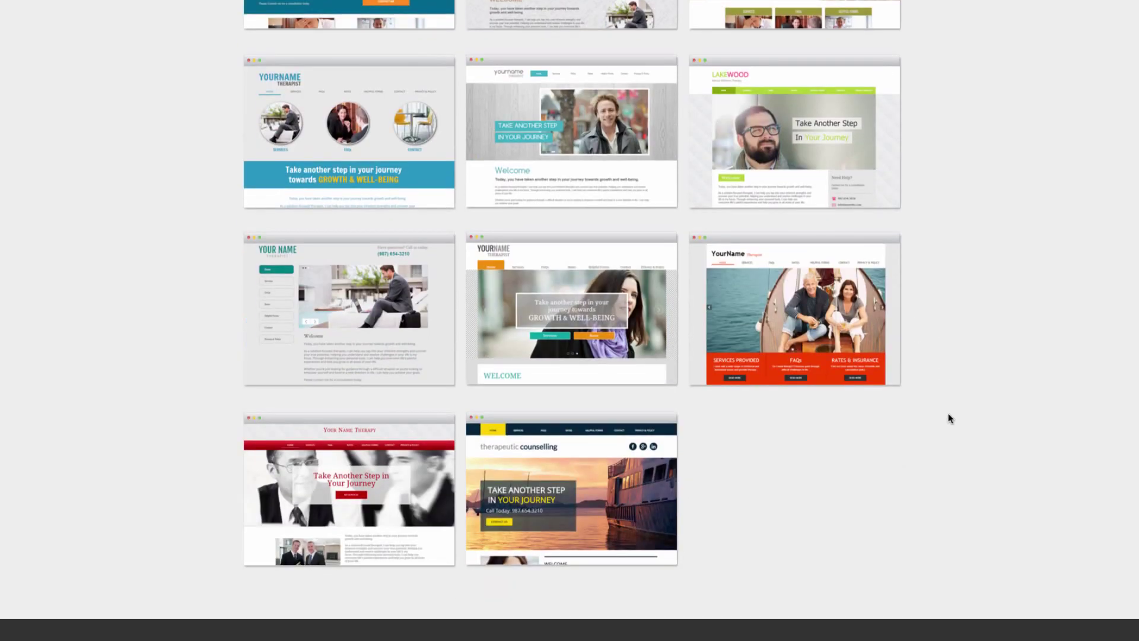
{"action": "left_click", "coordinate": [602, 502]}
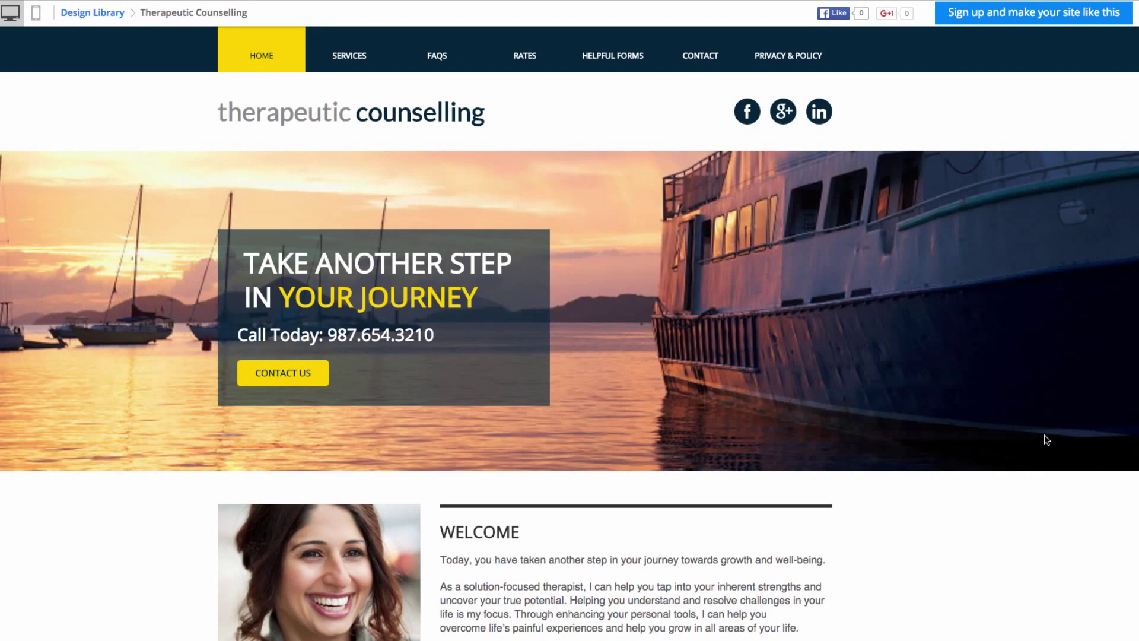
{"action": "left_click", "coordinate": [1034, 24]}
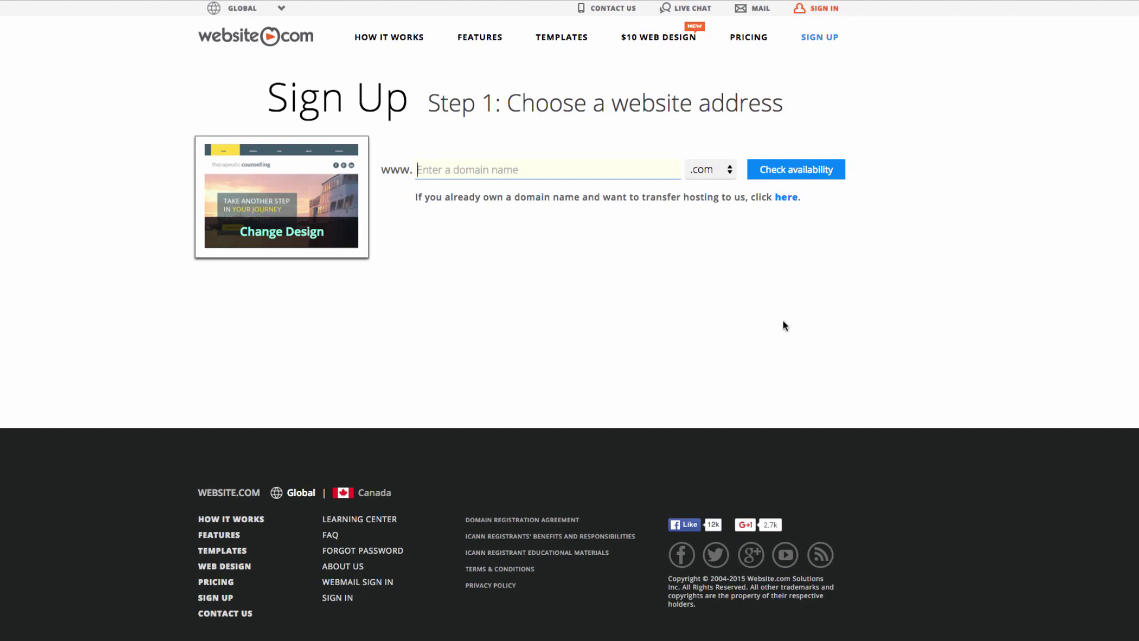
Check that paigeturnertherapy .com is available and continue to the plan and payment step
{"action": "type", "text": "paigeturnertherapy"}
{"action": "left_click", "coordinate": [799, 178]}
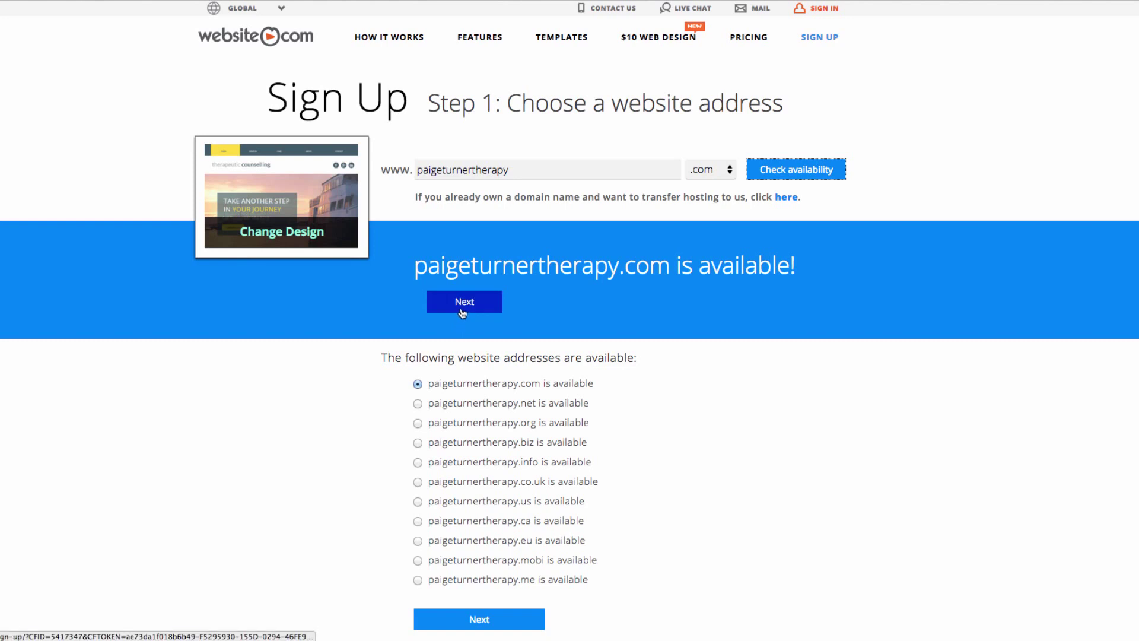
{"action": "left_click", "coordinate": [462, 313]}
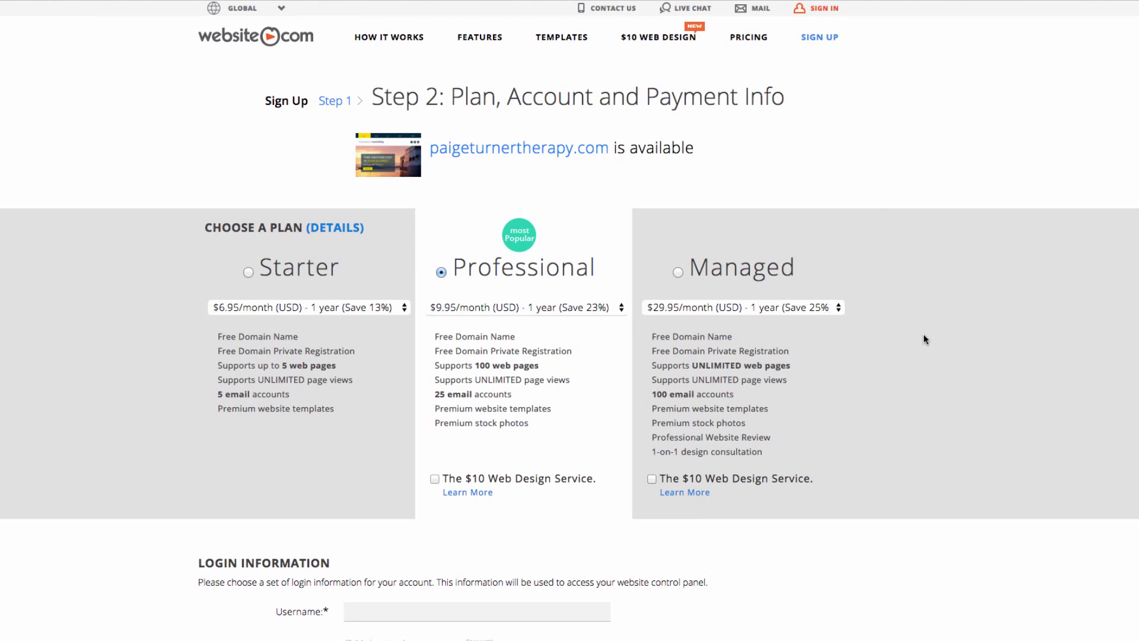
Enter the account username and password, and pick the first-job city security question with an answer
{"action": "scroll", "coordinate": [923, 337], "scroll_direction": "down", "scroll_amount": 5}
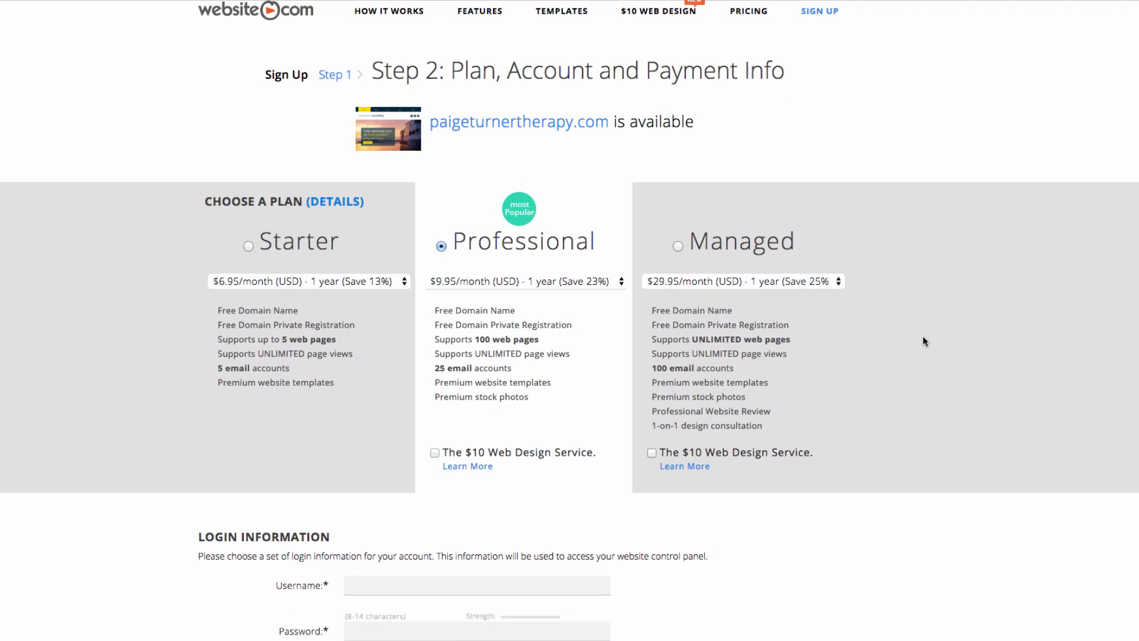
{"action": "scroll", "coordinate": [920, 344], "scroll_direction": "down", "scroll_amount": 10}
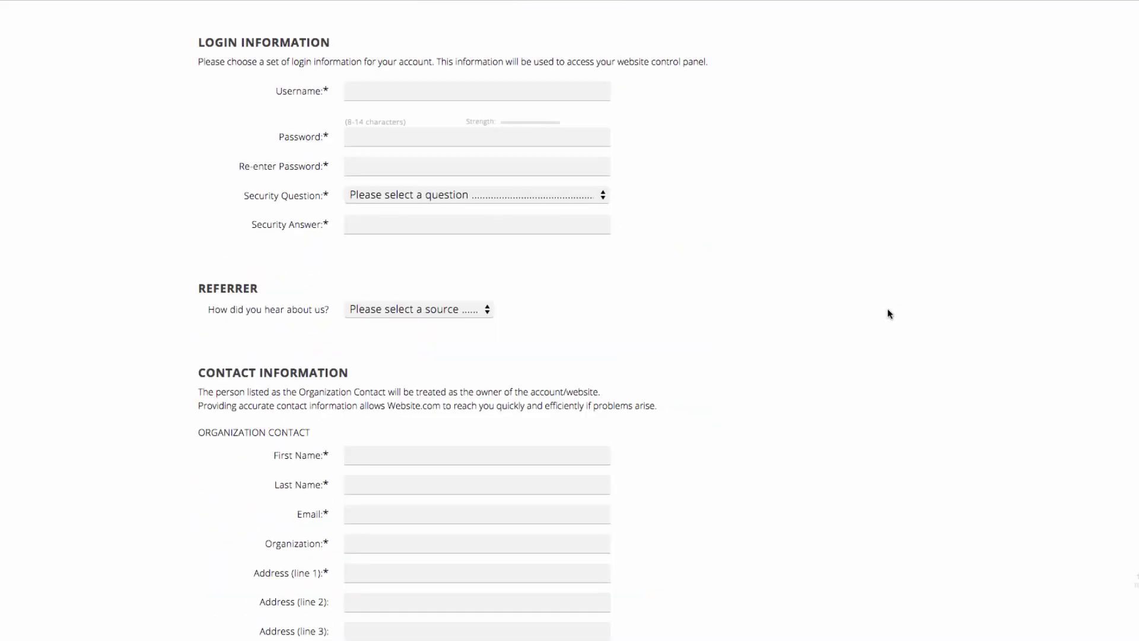
{"action": "left_click", "coordinate": [419, 91]}
{"action": "type", "text": "paigeturner"}
{"action": "key", "text": "Tab"}
{"action": "type", "text": "•••••••••"}
{"action": "key", "text": "Tab"}
{"action": "type", "text": "•••••••••"}
{"action": "left_click", "coordinate": [428, 194]}
{"action": "left_click", "coordinate": [433, 310]}
{"action": "key", "text": "Tab"}
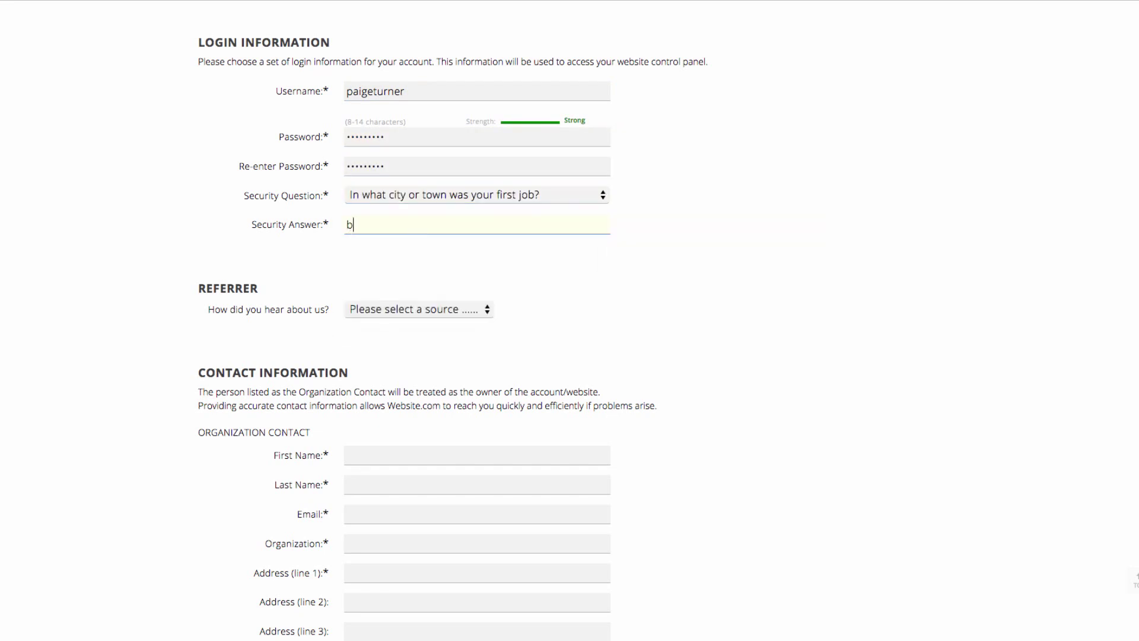
Fill in the contact's first and last name, e-mail address and the organization name
{"action": "left_click", "coordinate": [414, 461]}
{"action": "type", "text": "Domain"}
{"action": "left_click", "coordinate": [402, 479]}
{"action": "type", "text": "Admin"}
{"action": "scroll", "coordinate": [402, 479], "scroll_direction": "down", "scroll_amount": 2}
{"action": "left_click", "coordinate": [402, 445]}
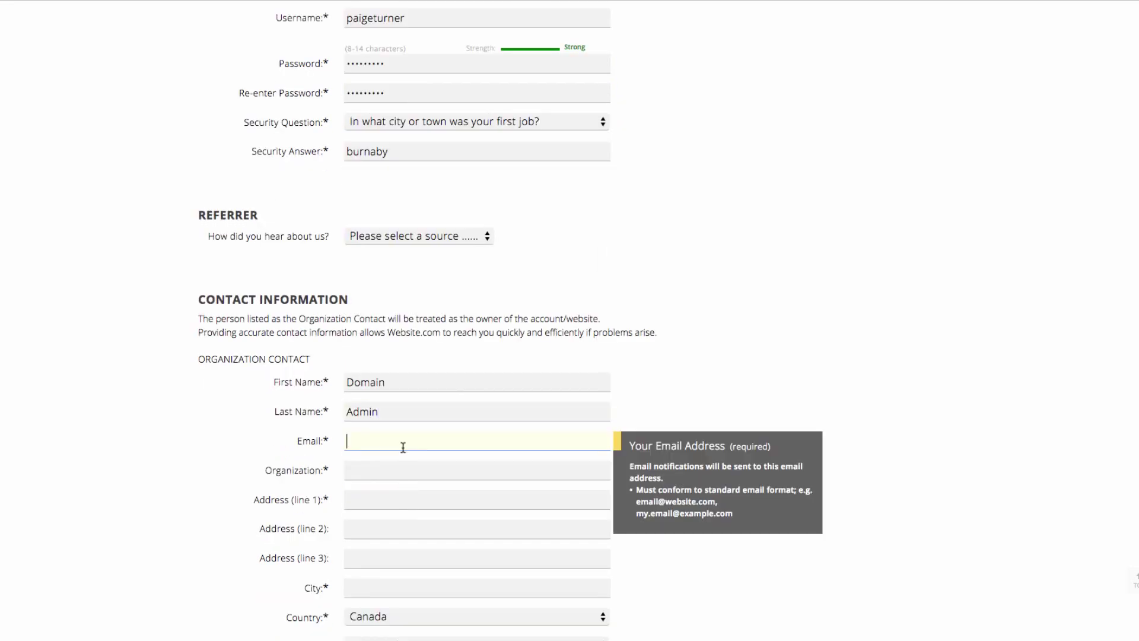
{"action": "type", "text": "admin@website.com"}
{"action": "left_click", "coordinate": [461, 471]}
{"action": "type", "text": "Paige Turner Therapy"}
Enter the organization's street address, city, postal code and phone number
{"action": "scroll", "coordinate": [388, 518], "scroll_direction": "down", "scroll_amount": 3}
{"action": "left_click", "coordinate": [372, 412]}
{"action": "left_click", "coordinate": [366, 494]}
{"action": "type", "text": "Burnaby"}
{"action": "left_click", "coordinate": [384, 589]}
{"action": "type", "text": "V5G4W9"}
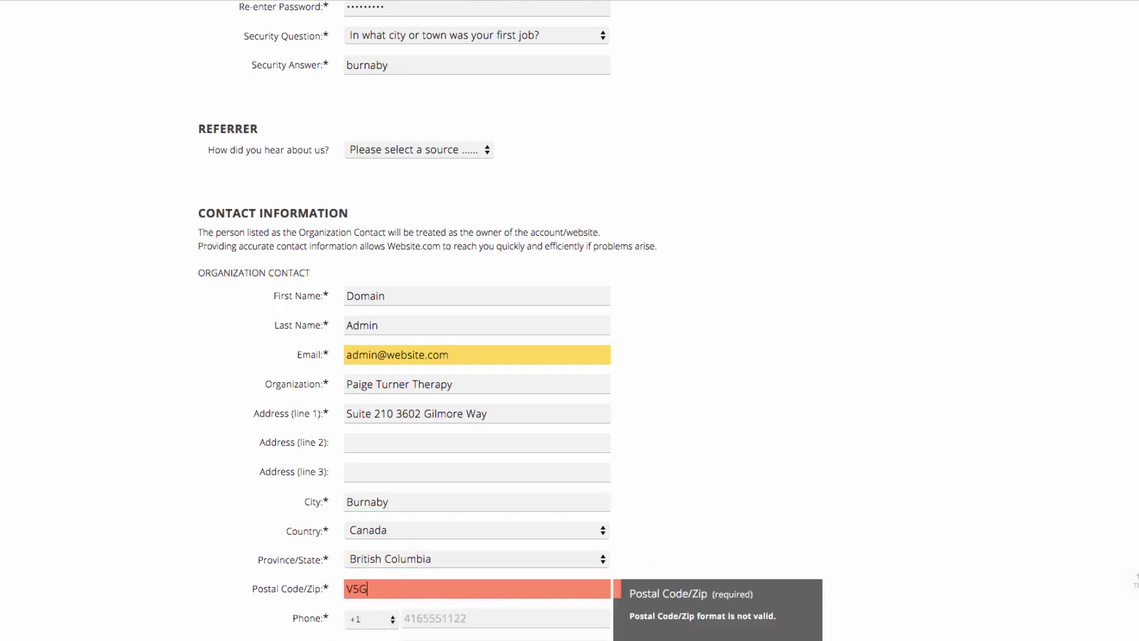
{"action": "scroll", "coordinate": [385, 584], "scroll_direction": "down", "scroll_amount": 3}
{"action": "left_click", "coordinate": [461, 528]}
{"action": "type", "text": "6370780"}
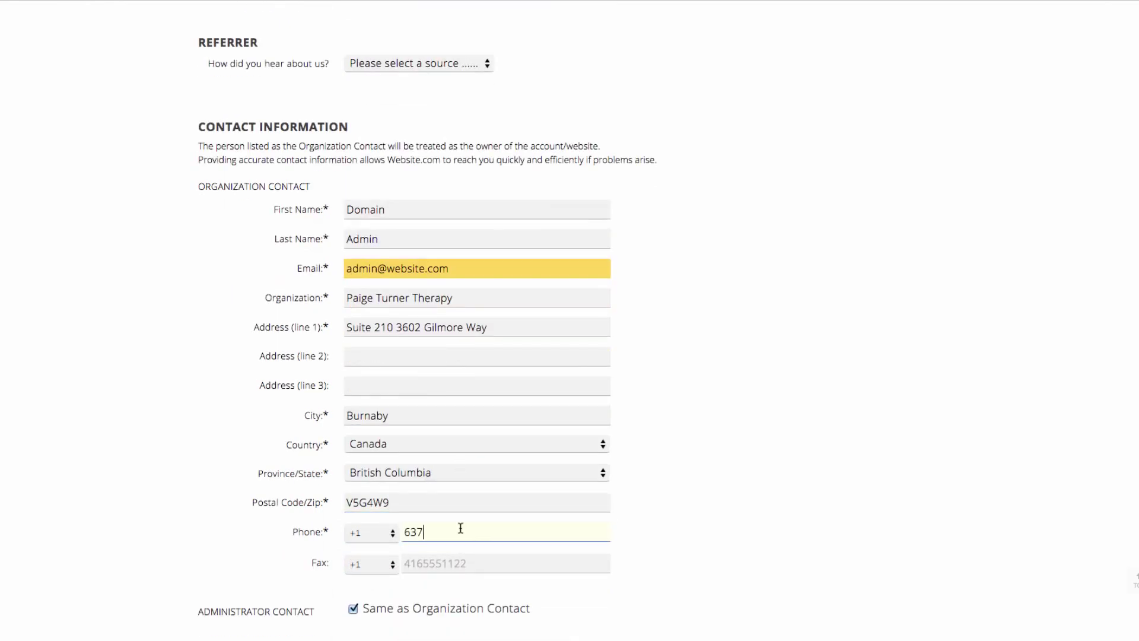
Enter the payment card details and choose the card's expiry year
{"action": "scroll", "coordinate": [461, 528], "scroll_direction": "down", "scroll_amount": 5}
{"action": "left_click", "coordinate": [475, 526]}
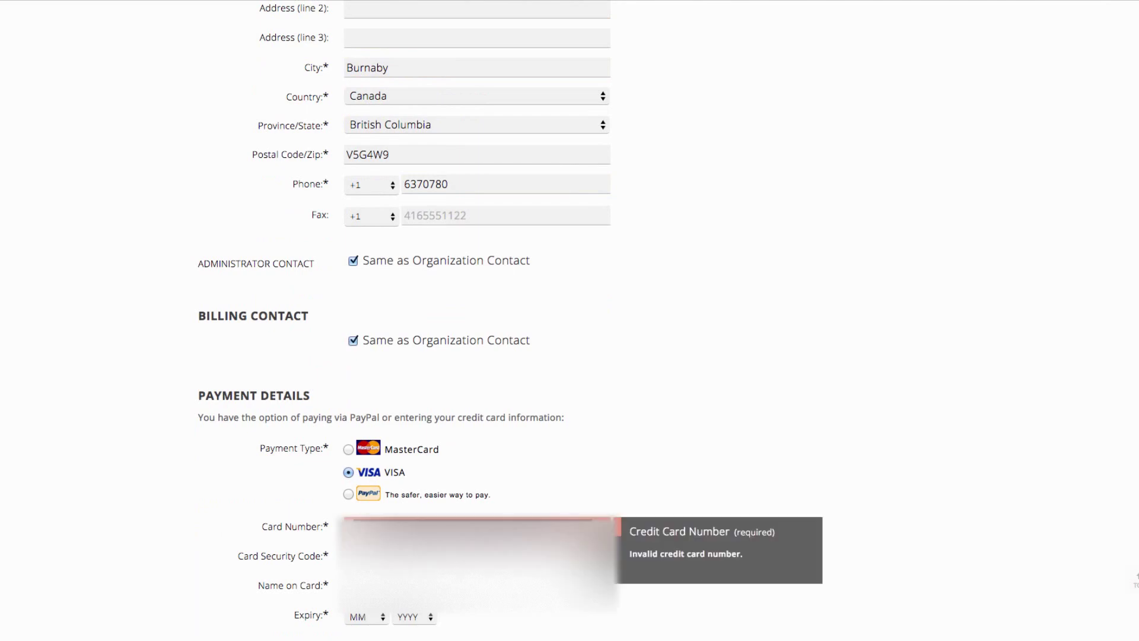
{"action": "key", "text": "Tab"}
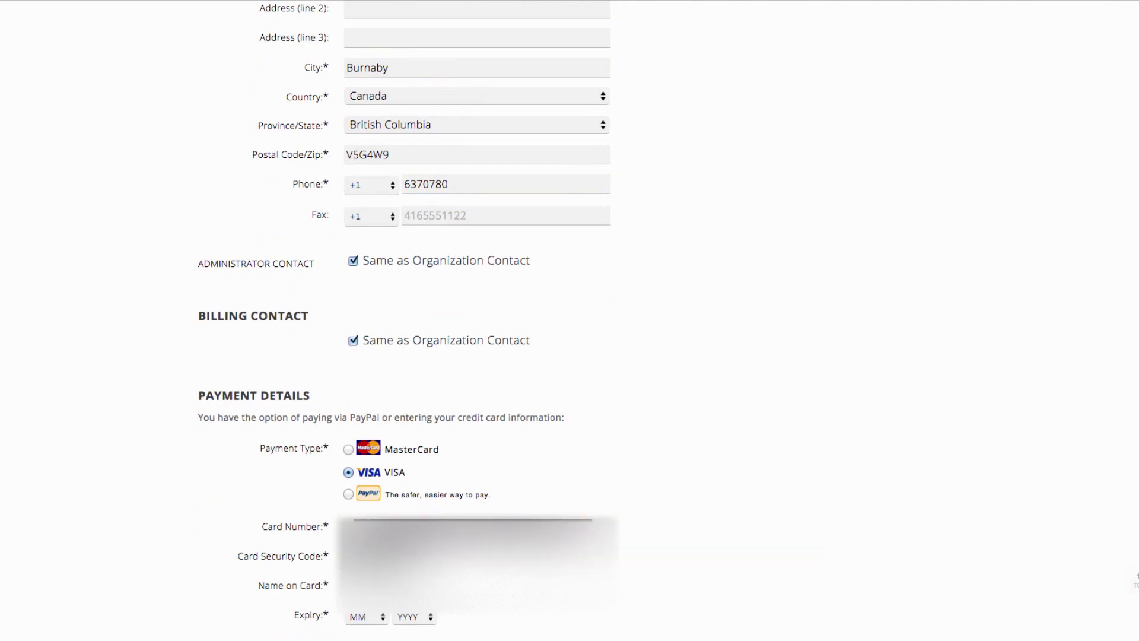
{"action": "scroll", "coordinate": [570, 320], "scroll_direction": "down", "scroll_amount": 1}
{"action": "left_click", "coordinate": [414, 575]}
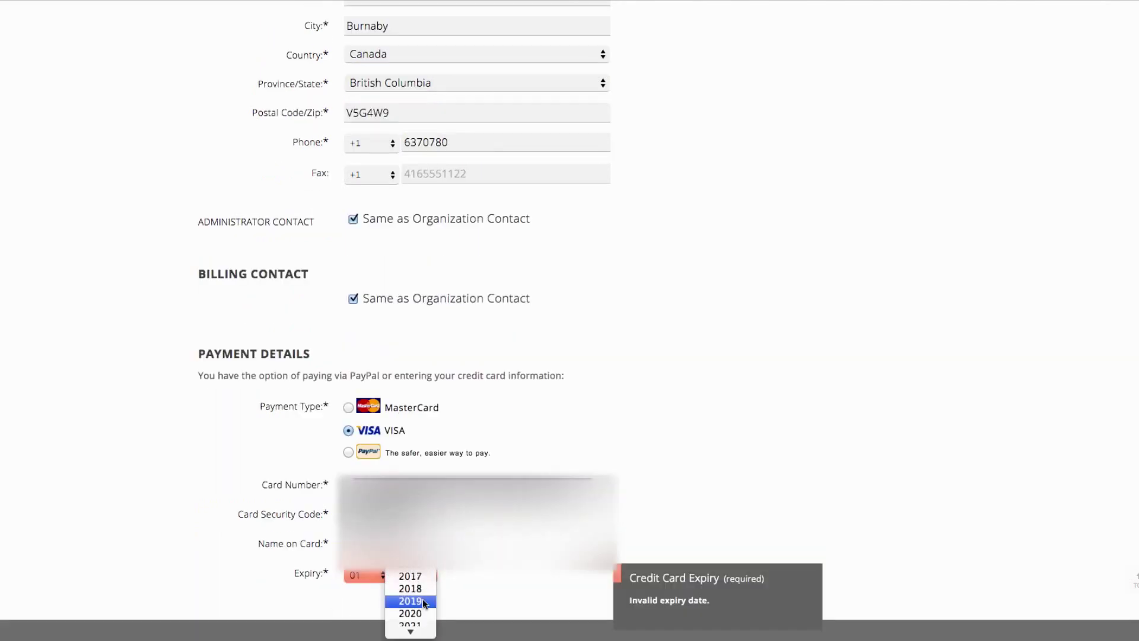
{"action": "left_click", "coordinate": [415, 592]}
{"action": "scroll", "coordinate": [998, 400], "scroll_direction": "down", "scroll_amount": 10}
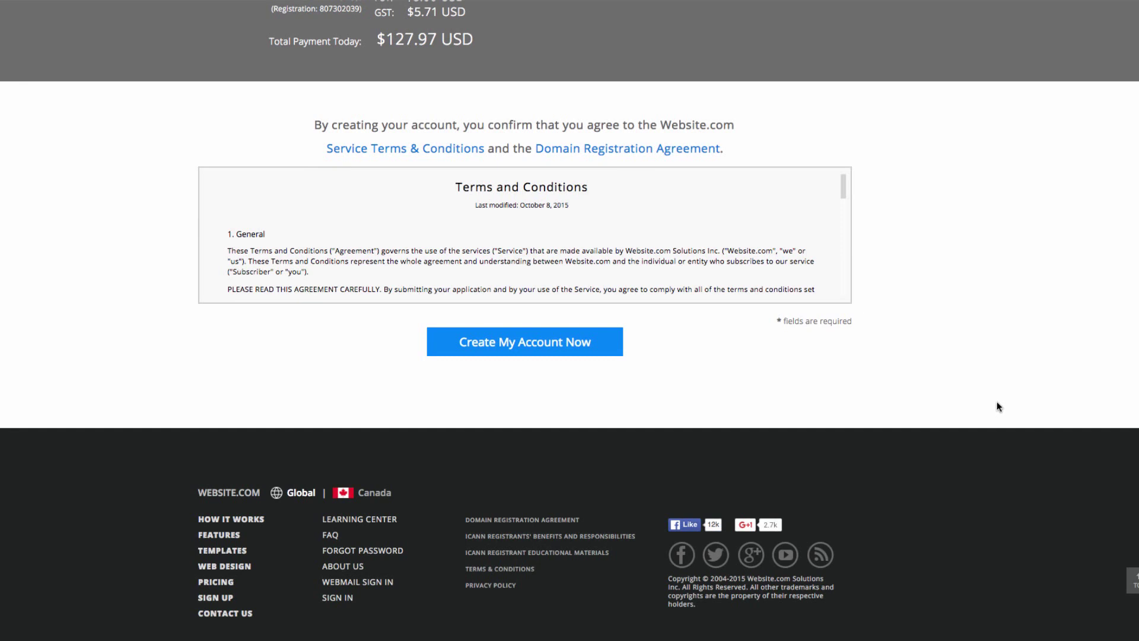
Create the account and launch the site builder for the new site
{"action": "left_click", "coordinate": [606, 334]}
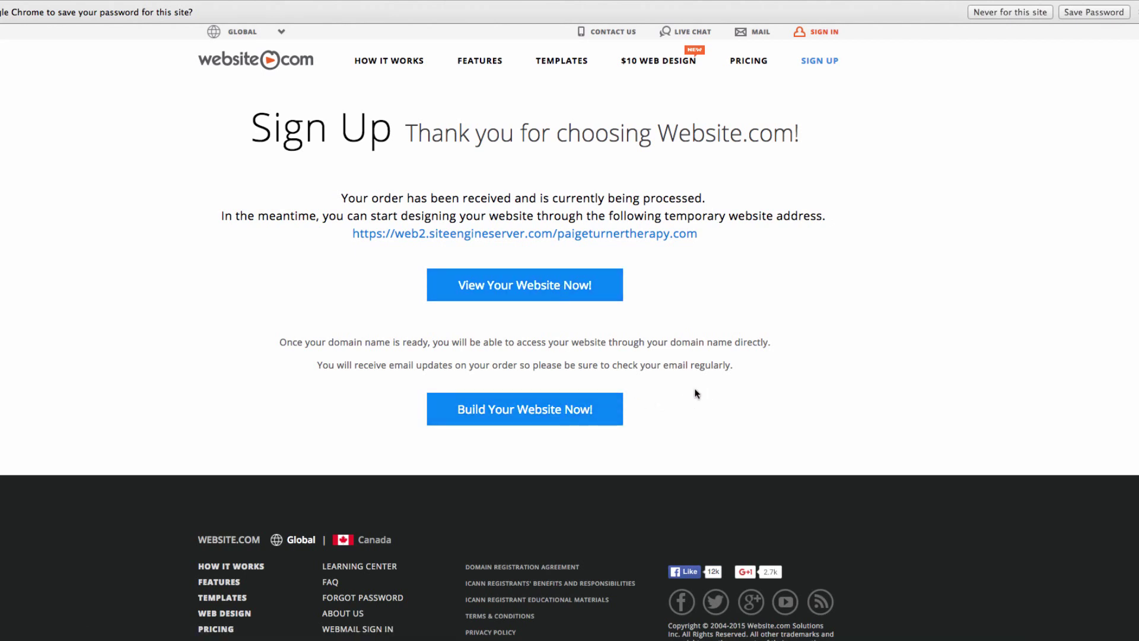
{"action": "left_click", "coordinate": [529, 418]}
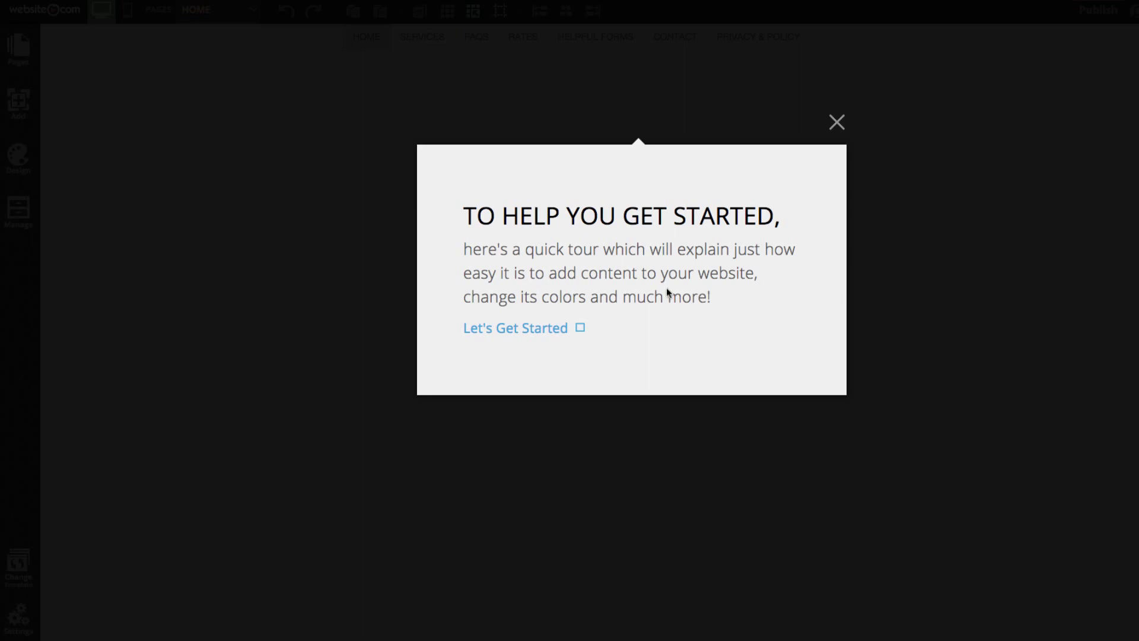
Step through all six getting-started tour screens and finish with DONE
{"action": "left_click", "coordinate": [536, 330]}
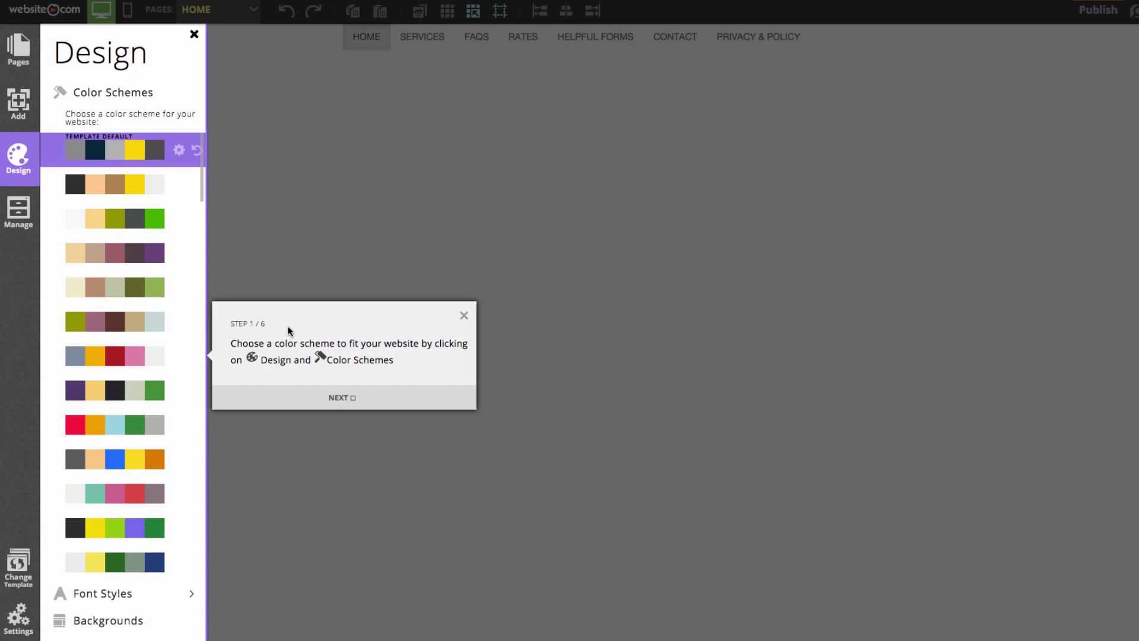
{"action": "left_click", "coordinate": [329, 396]}
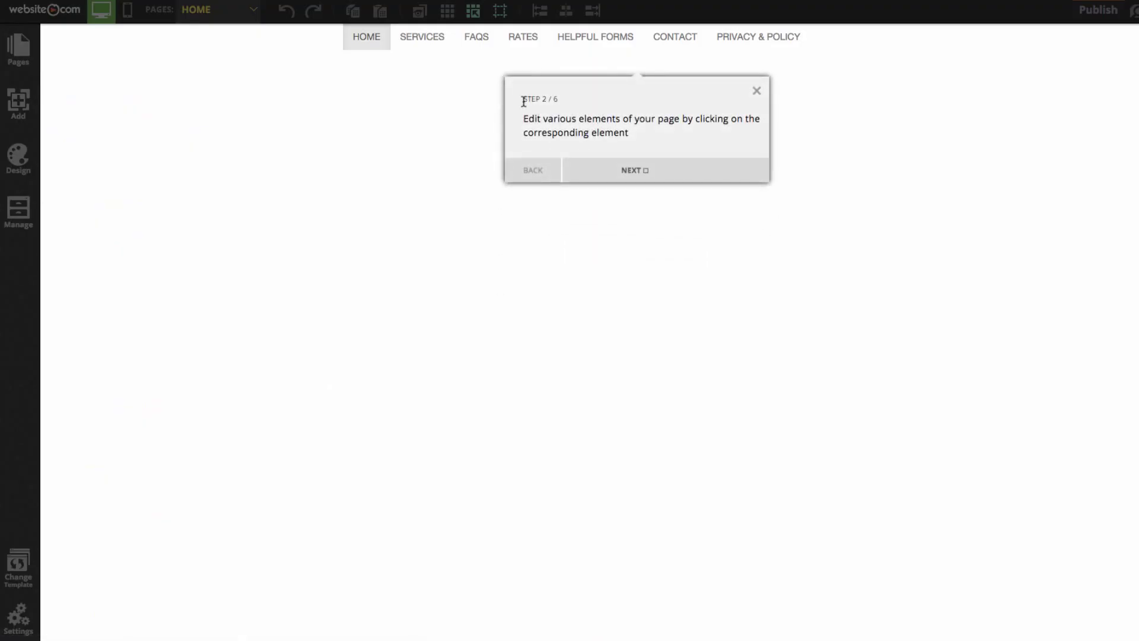
{"action": "left_click", "coordinate": [604, 162]}
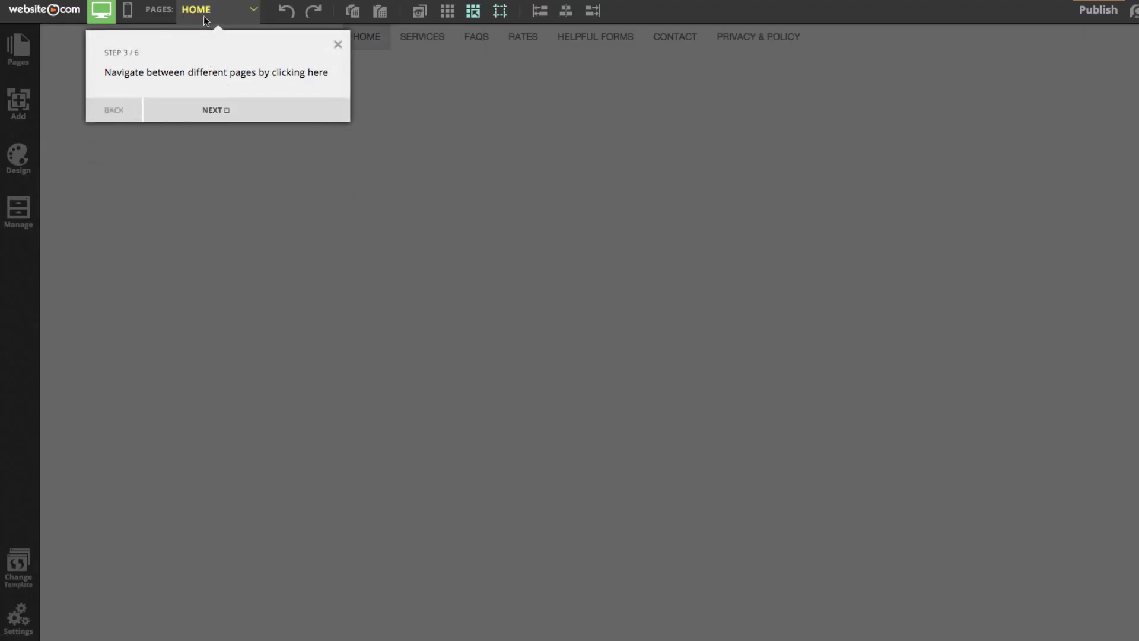
{"action": "left_click", "coordinate": [246, 116]}
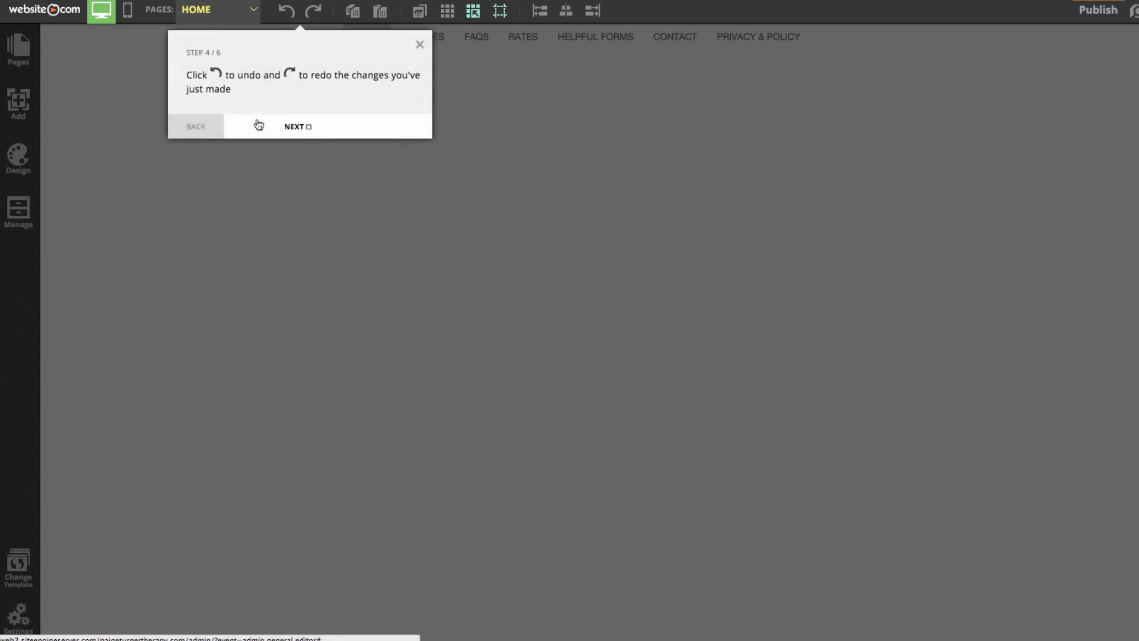
{"action": "left_click", "coordinate": [310, 126]}
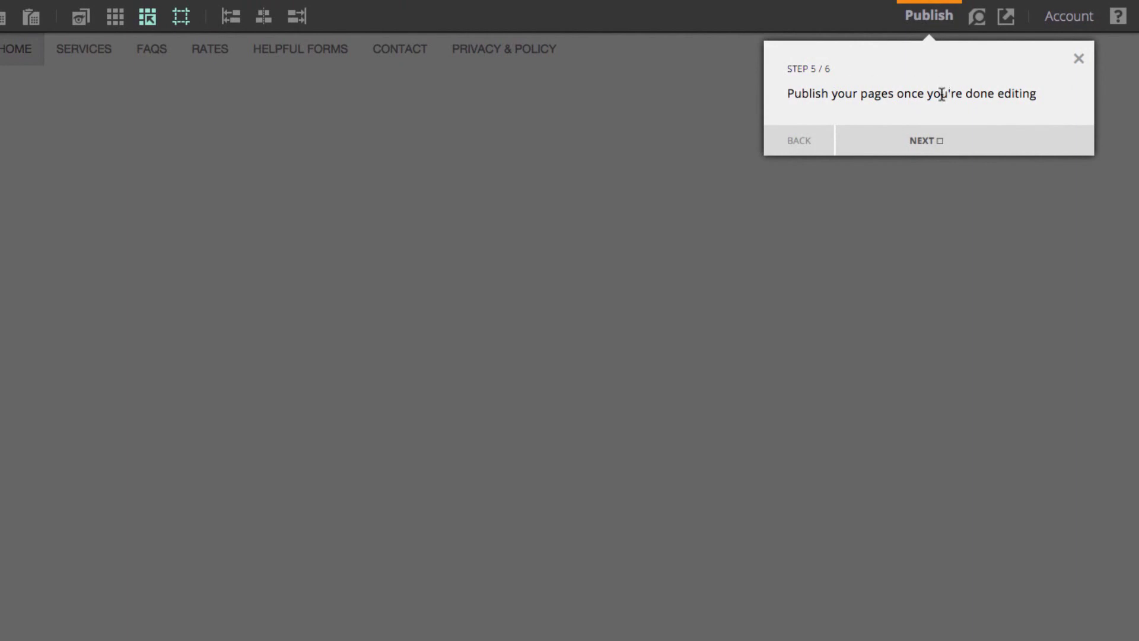
{"action": "left_click", "coordinate": [952, 140]}
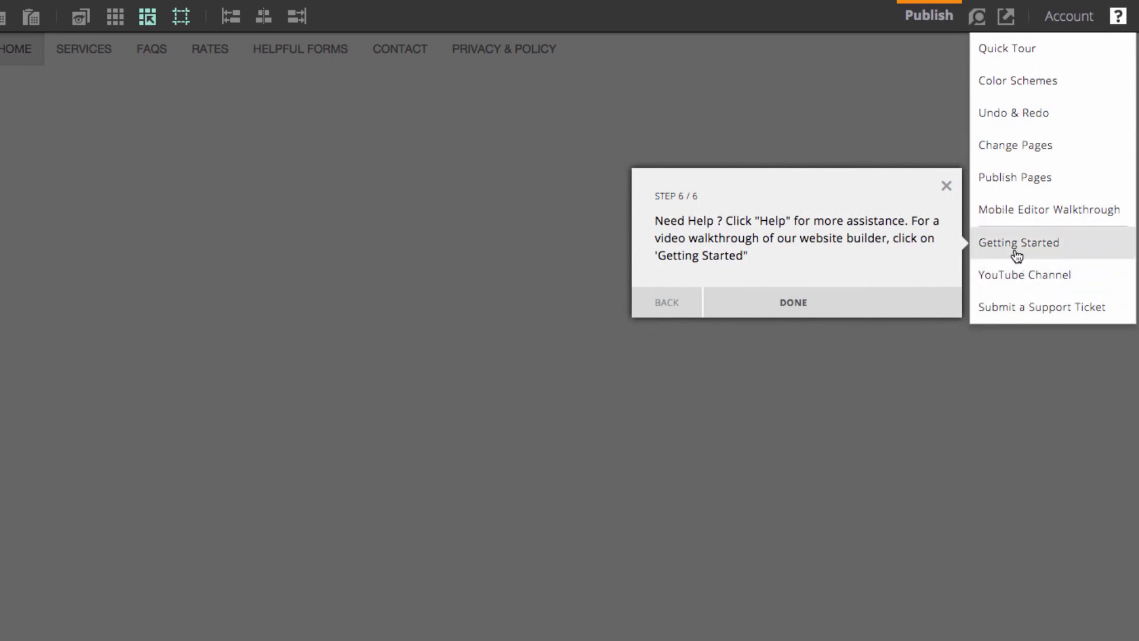
{"action": "left_click", "coordinate": [894, 303]}
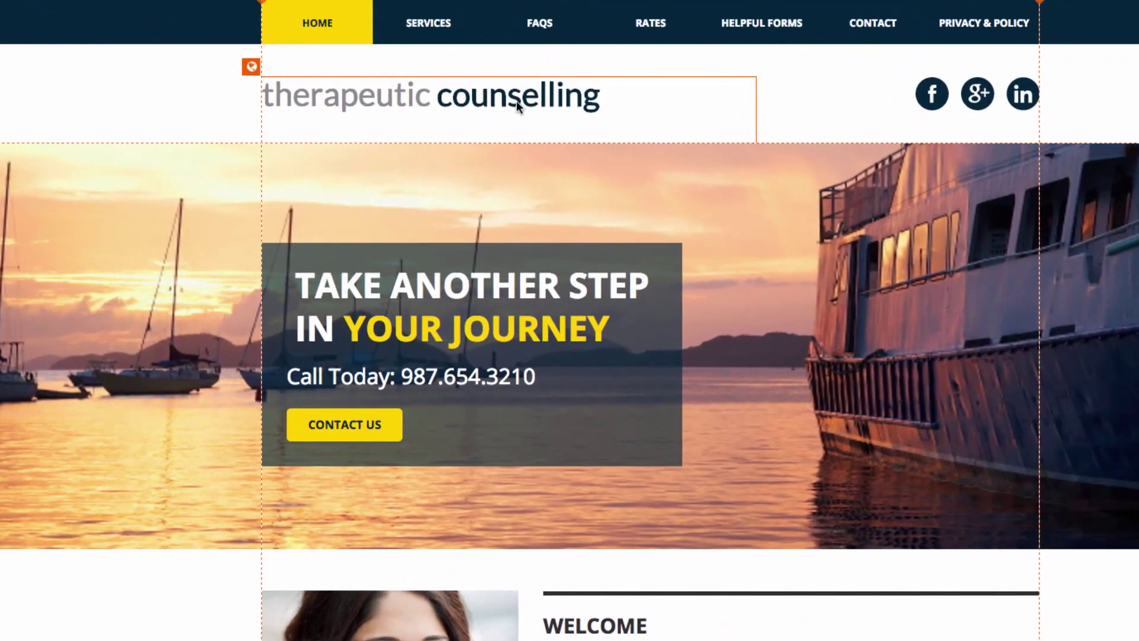
Add the practitioner's name as a new line above the therapeutic counselling title
{"action": "left_click", "coordinate": [516, 105]}
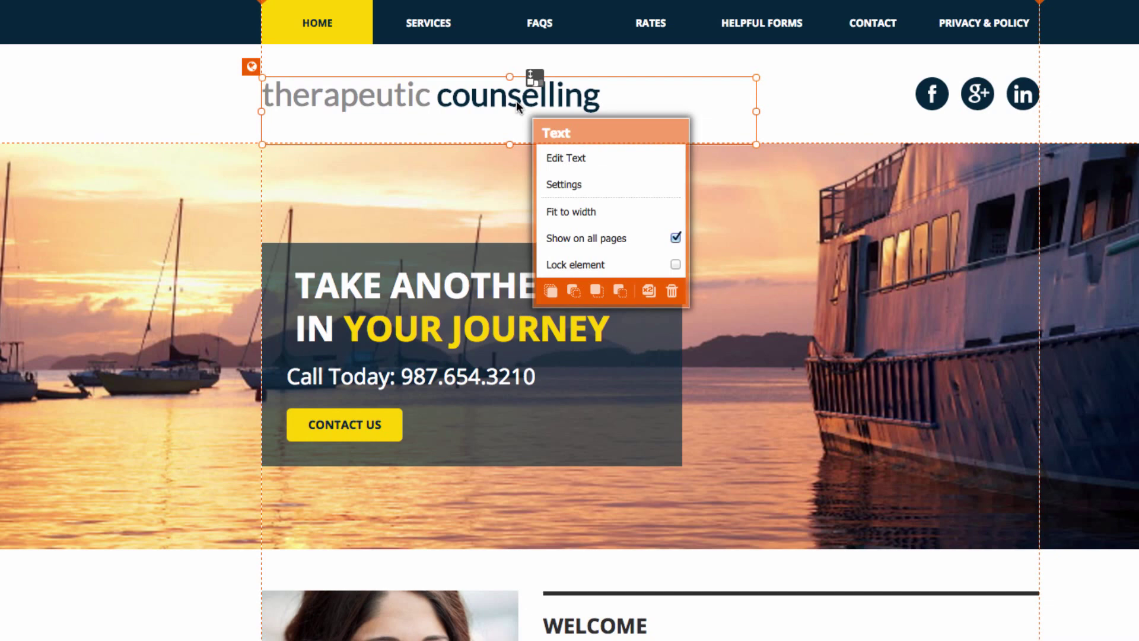
{"action": "left_click", "coordinate": [615, 157]}
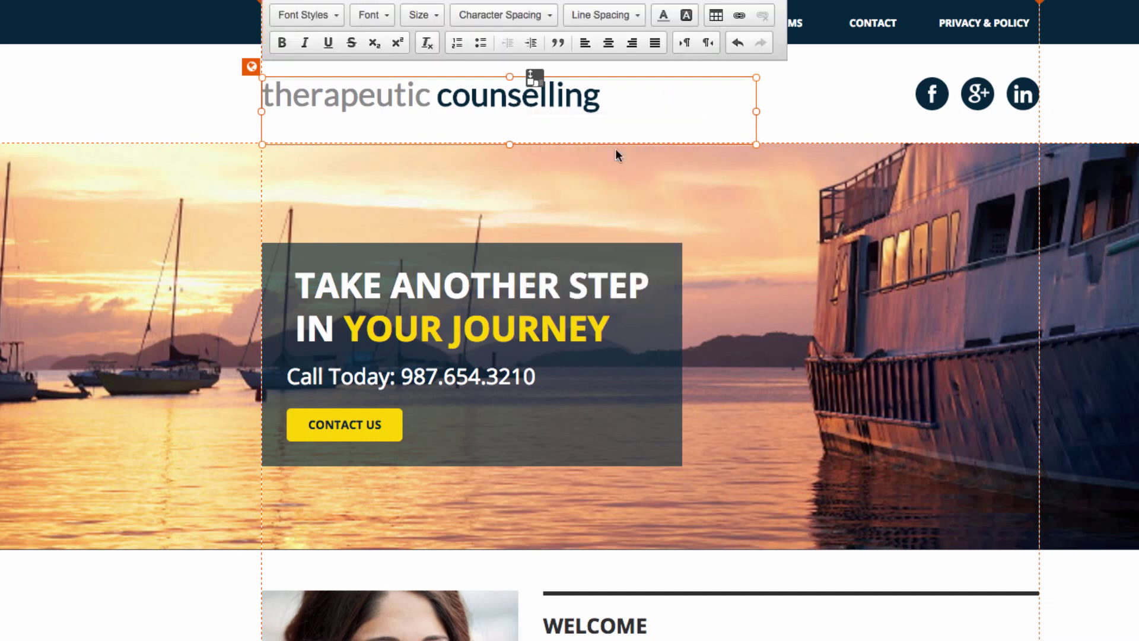
{"action": "left_click", "coordinate": [266, 95]}
{"action": "key", "text": "Return"}
{"action": "type", "text": "Paige Turner"}
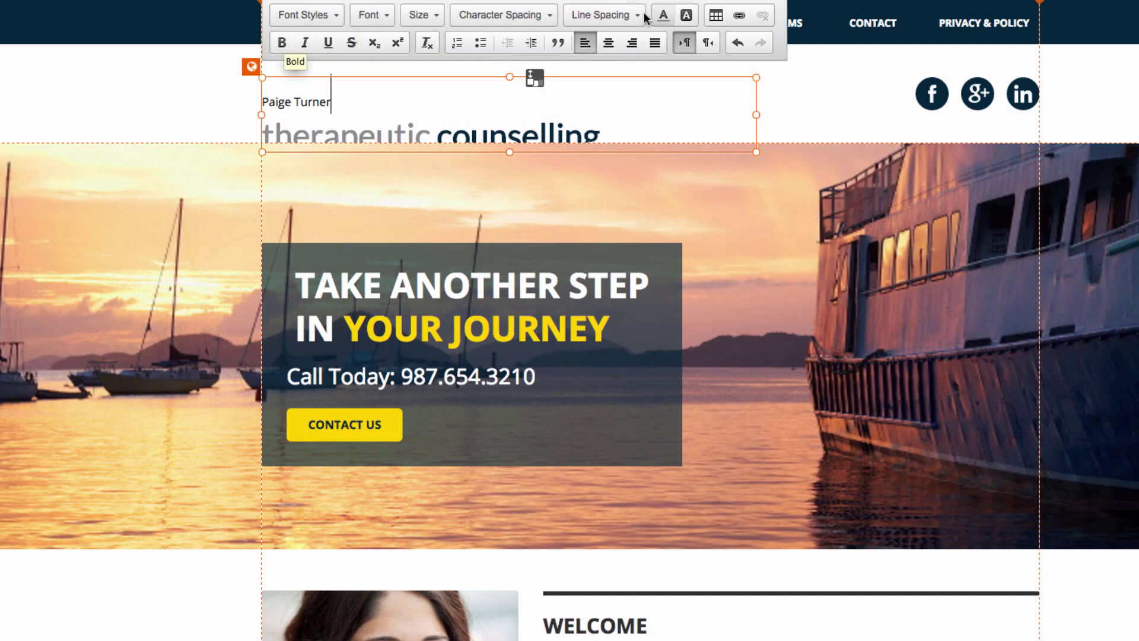
Apply the Site Title font style to the name line
{"action": "left_click_drag", "start_coordinate": [330, 106], "coordinate": [226, 99]}
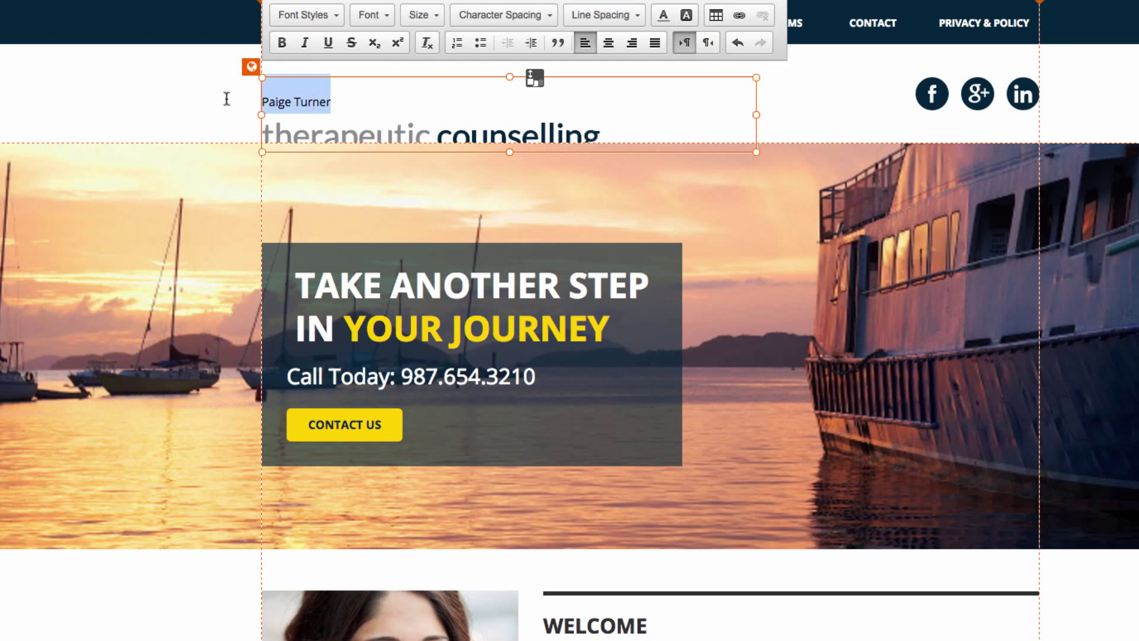
{"action": "left_click", "coordinate": [304, 15]}
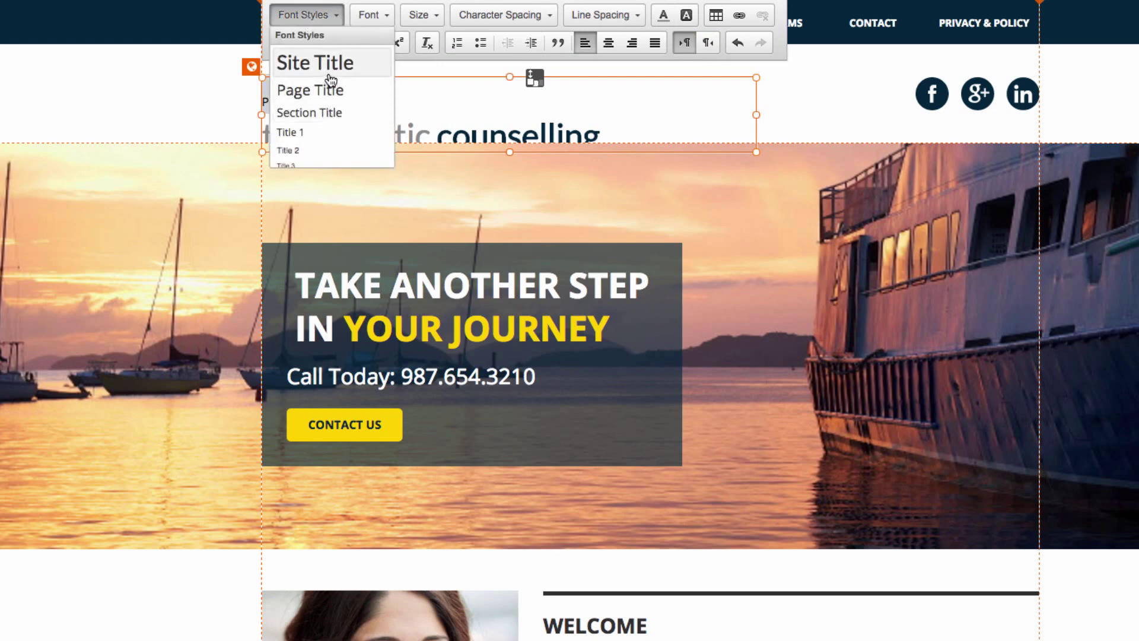
{"action": "left_click", "coordinate": [314, 62]}
{"action": "left_click", "coordinate": [342, 100]}
Recolour the first name grey with Use Color and finish editing the logo
{"action": "left_click_drag", "start_coordinate": [343, 100], "coordinate": [263, 100]}
{"action": "left_click", "coordinate": [653, 15]}
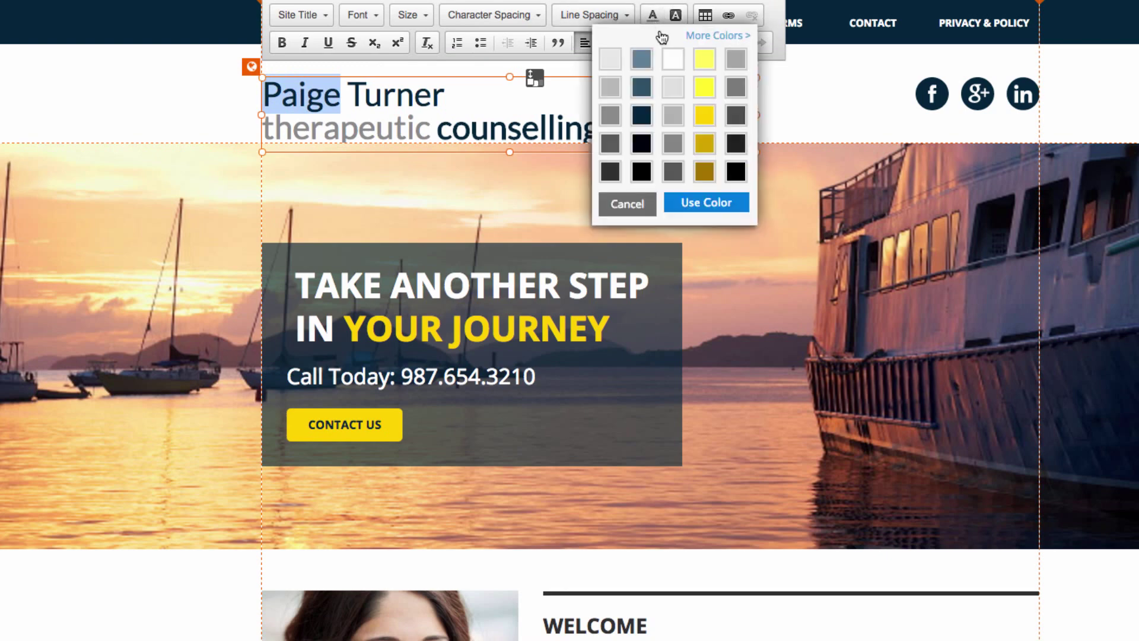
{"action": "left_click", "coordinate": [617, 114]}
{"action": "left_click", "coordinate": [702, 201]}
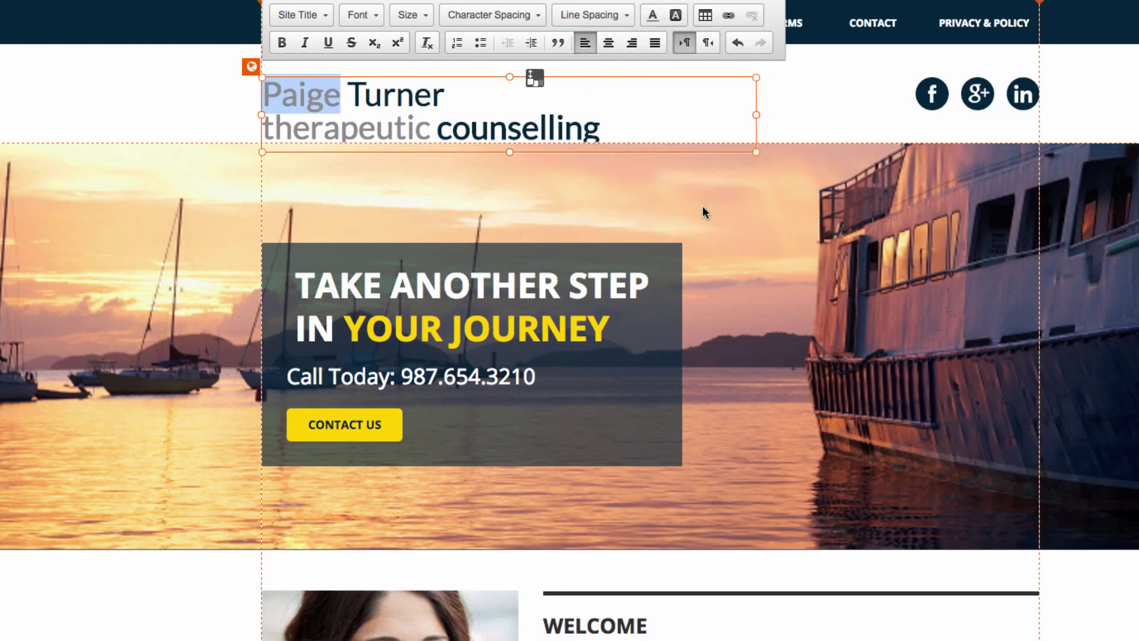
{"action": "left_click", "coordinate": [204, 102]}
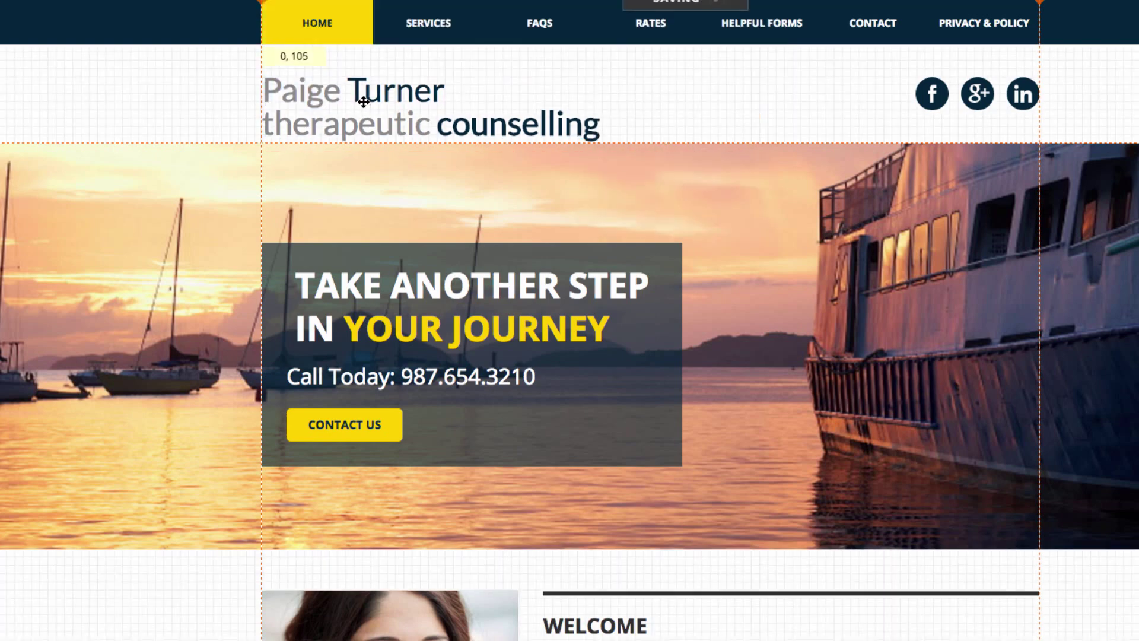
{"action": "left_click", "coordinate": [212, 106]}
{"action": "left_click", "coordinate": [332, 102]}
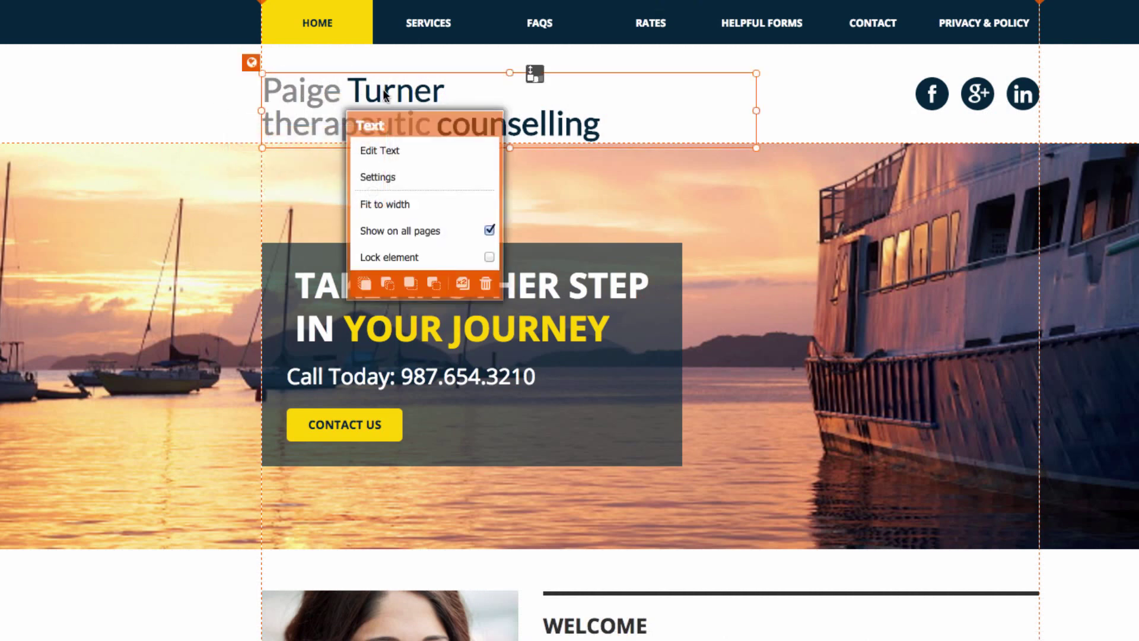
{"action": "left_click", "coordinate": [283, 73]}
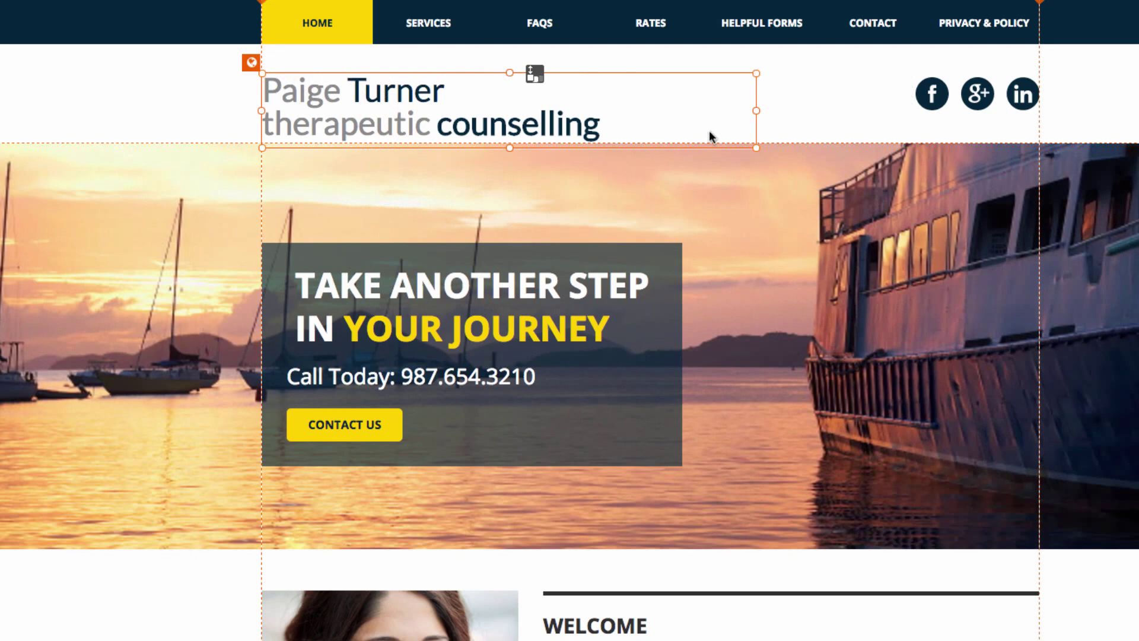
Pin the logo to all pages and expand Image and Audio & Video in the Add panel
{"action": "left_click", "coordinate": [251, 62]}
{"action": "left_click", "coordinate": [31, 90]}
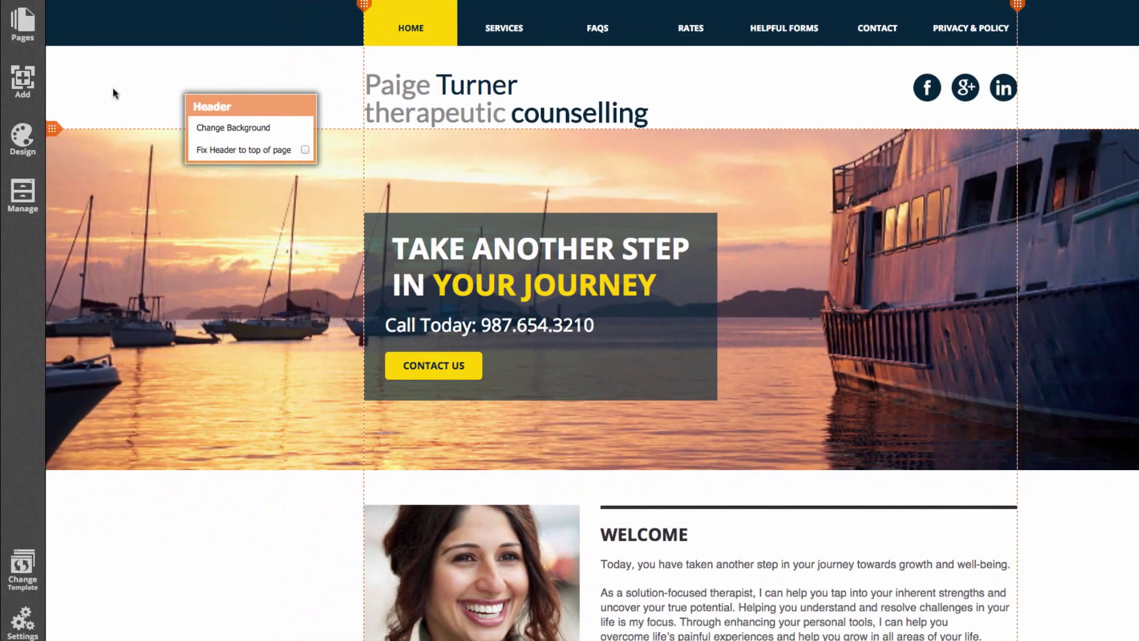
{"action": "left_click", "coordinate": [22, 83]}
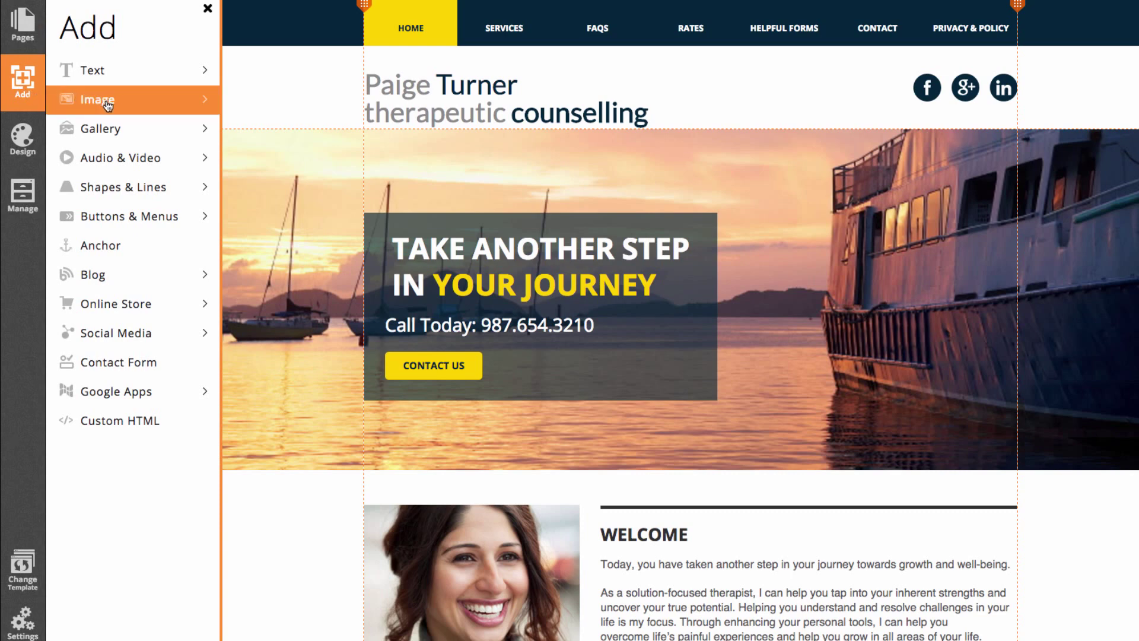
{"action": "left_click", "coordinate": [88, 104]}
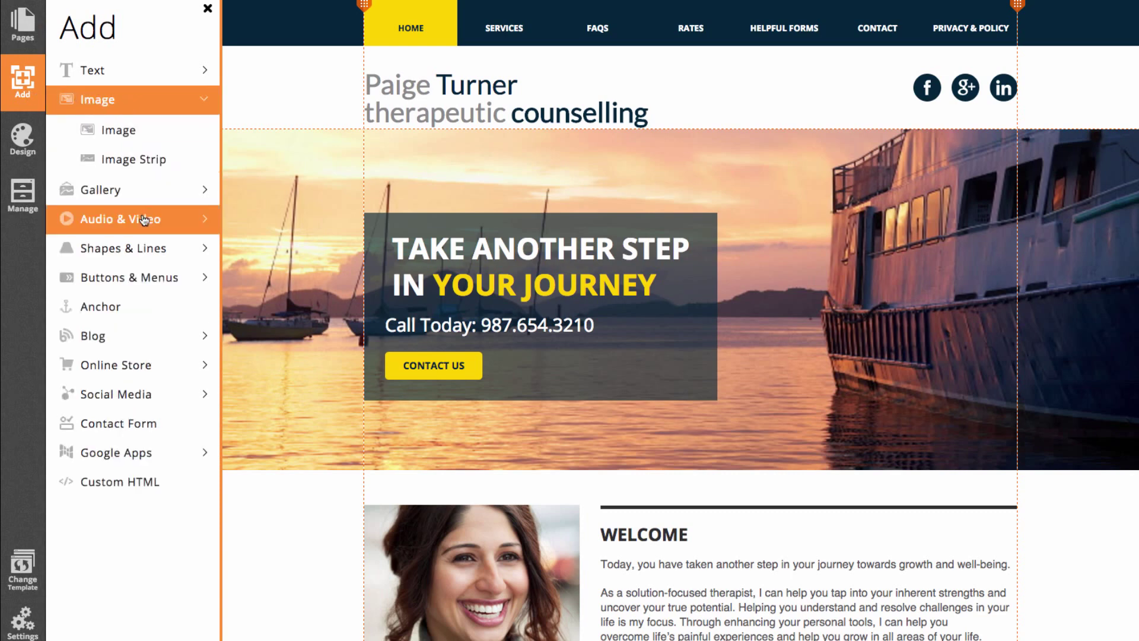
{"action": "left_click", "coordinate": [117, 225]}
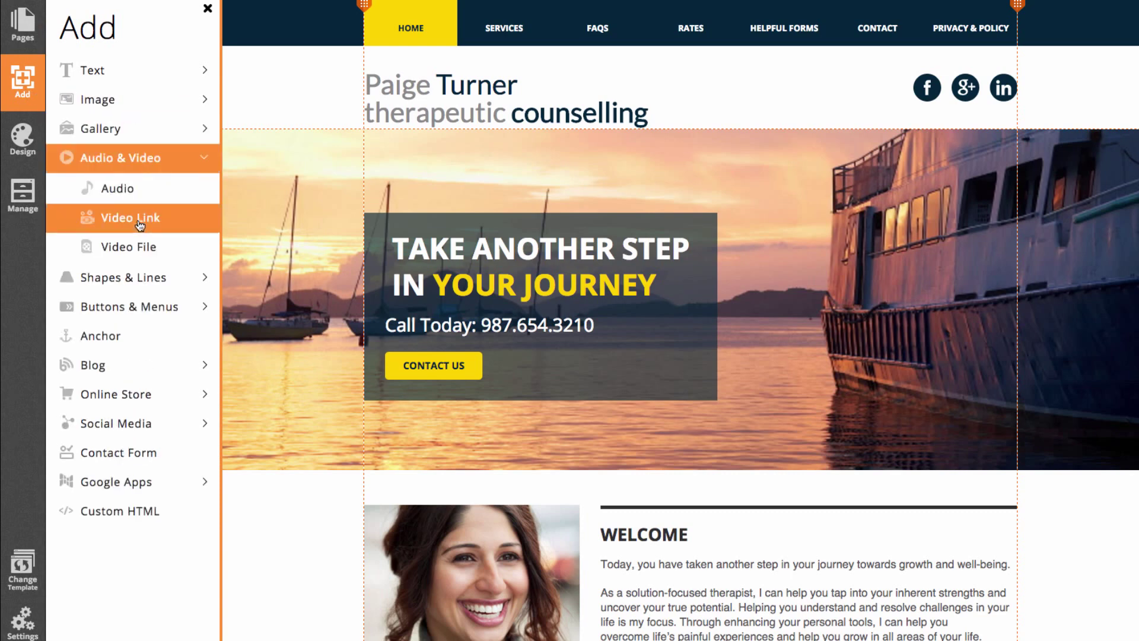
{"action": "left_click", "coordinate": [117, 165]}
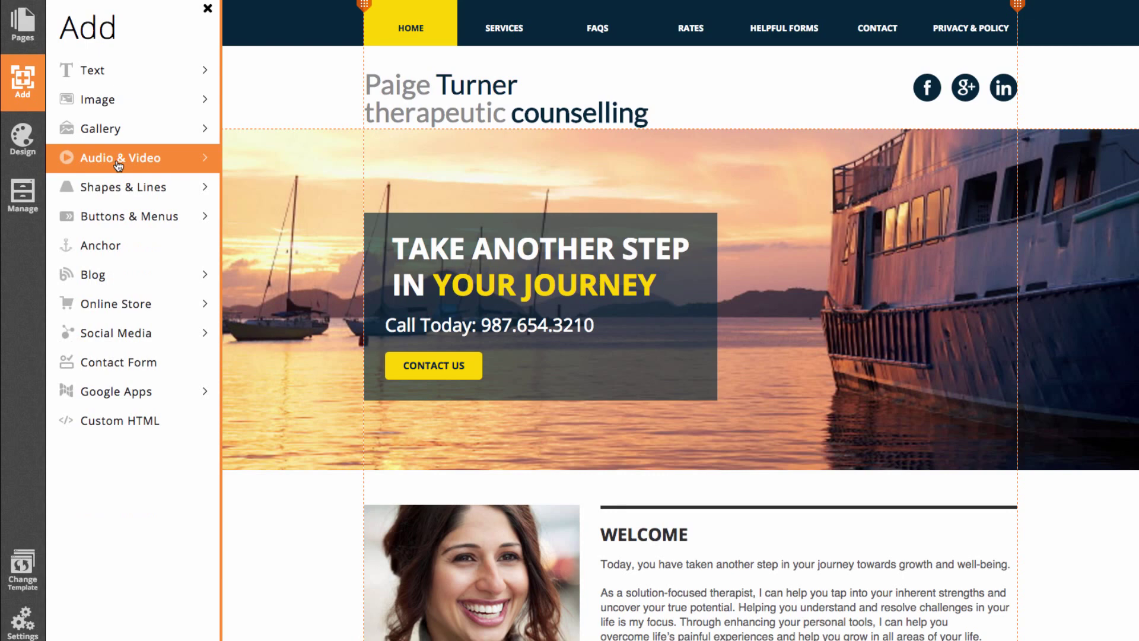
{"action": "left_click", "coordinate": [118, 165]}
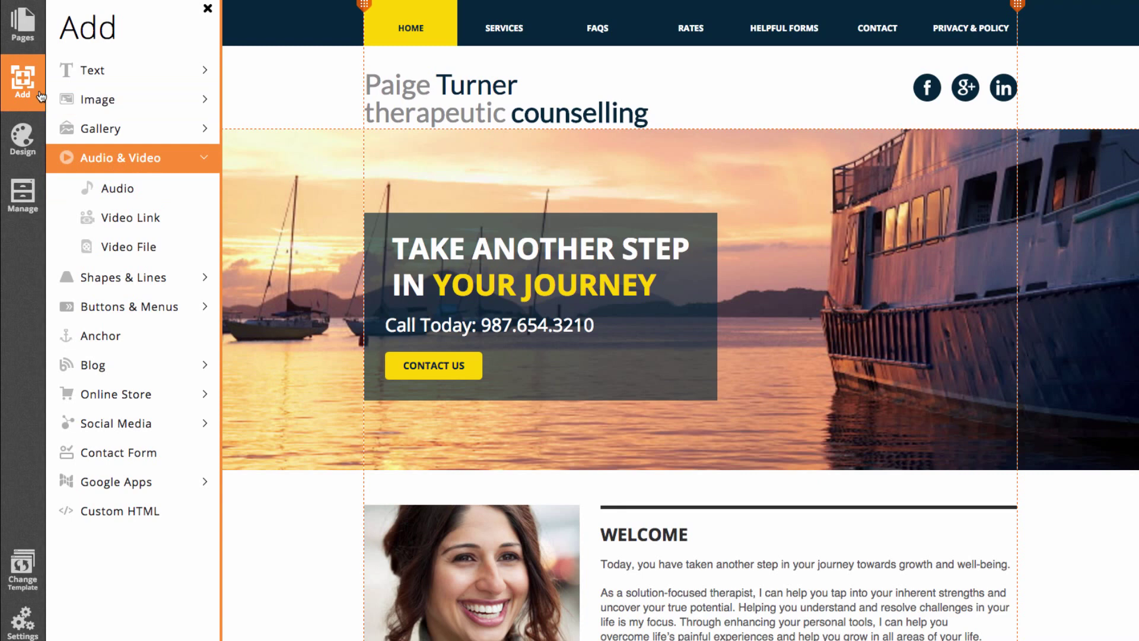
{"action": "left_click", "coordinate": [26, 145]}
{"action": "scroll", "coordinate": [157, 178], "scroll_direction": "up", "scroll_amount": 2}
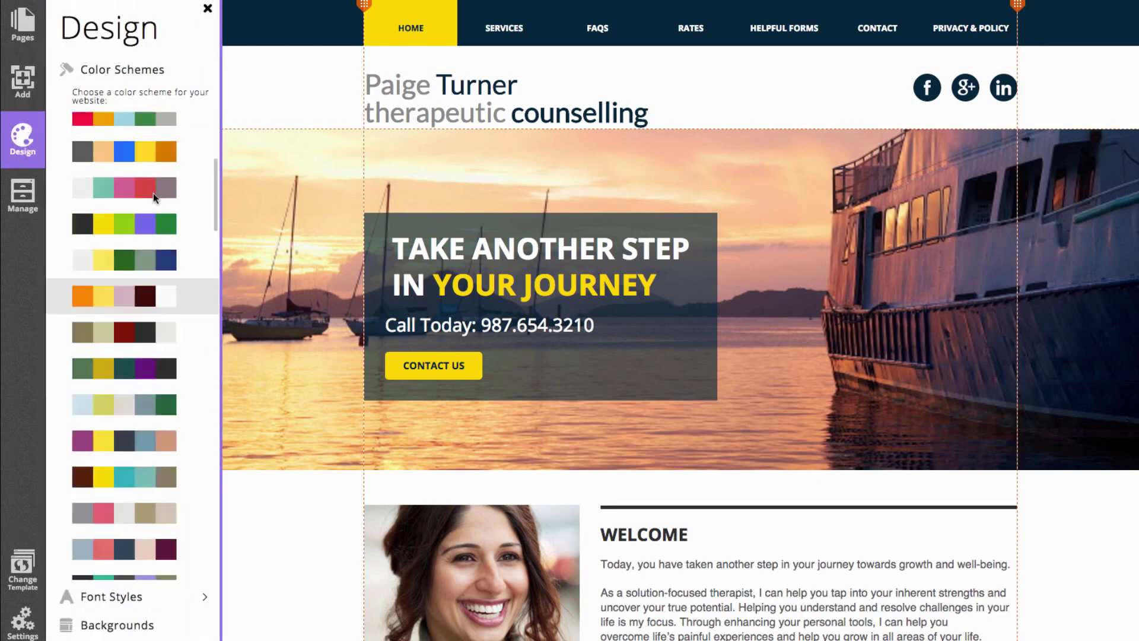
{"action": "left_click", "coordinate": [127, 284]}
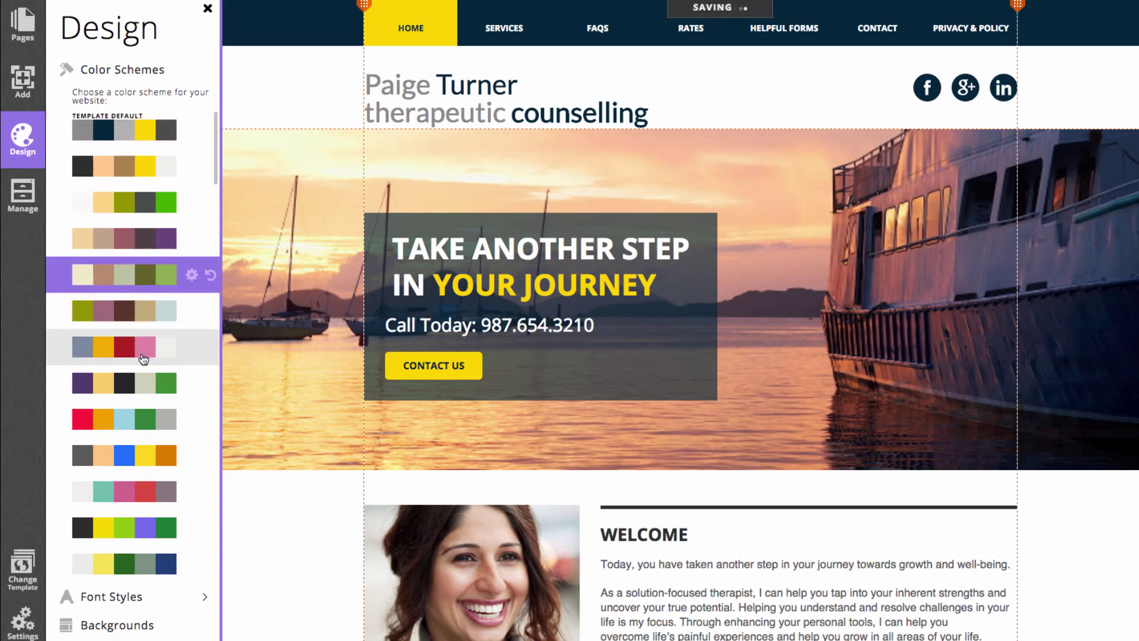
{"action": "left_click", "coordinate": [147, 382]}
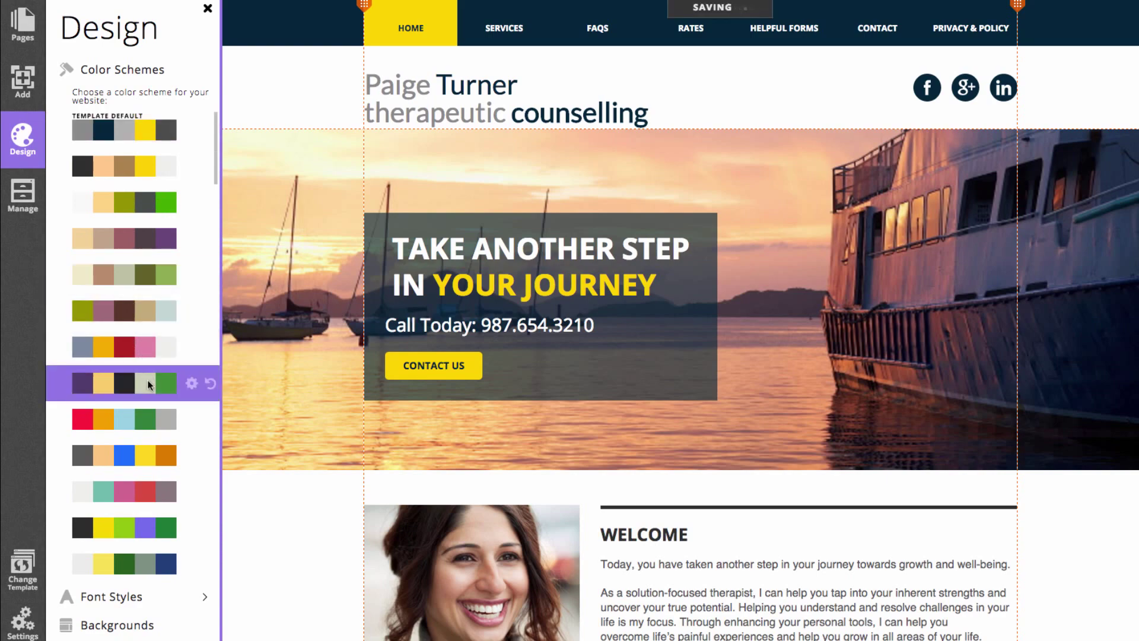
{"action": "left_click", "coordinate": [146, 236]}
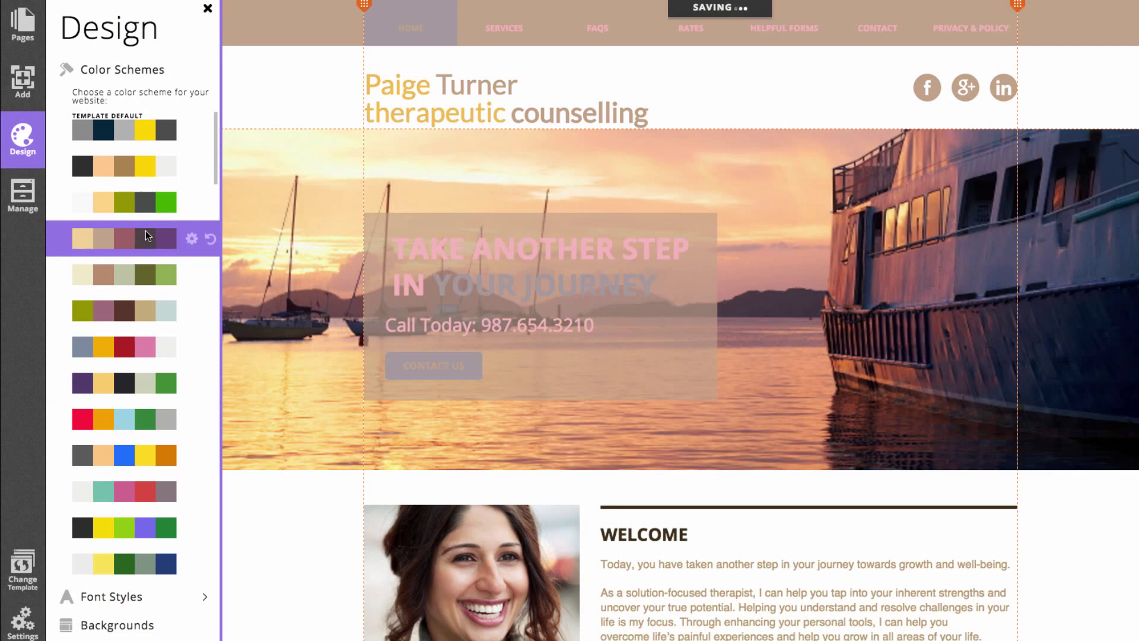
{"action": "left_click", "coordinate": [146, 130]}
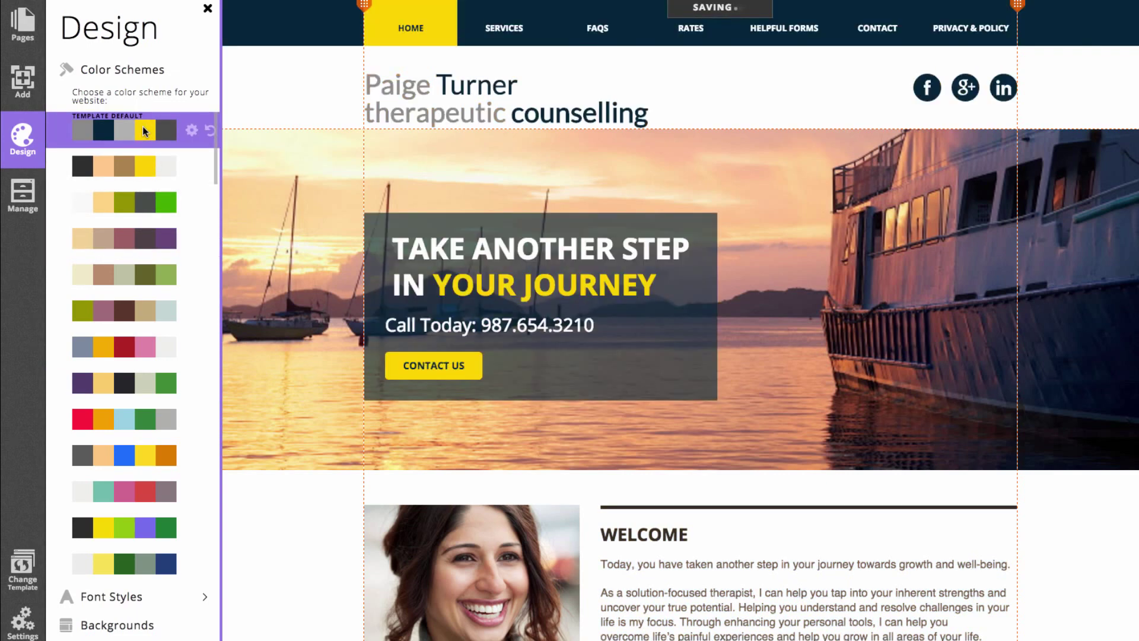
{"action": "right_click", "coordinate": [254, 97]}
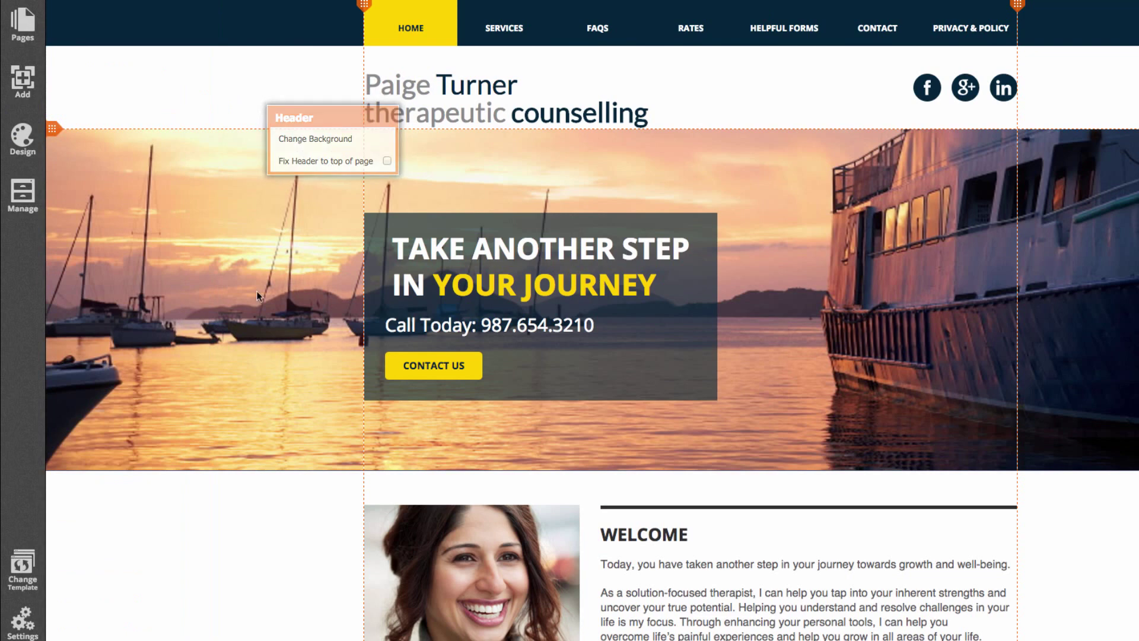
Change the banner strip's background to the torii gate stock photo
{"action": "right_click", "coordinate": [230, 291]}
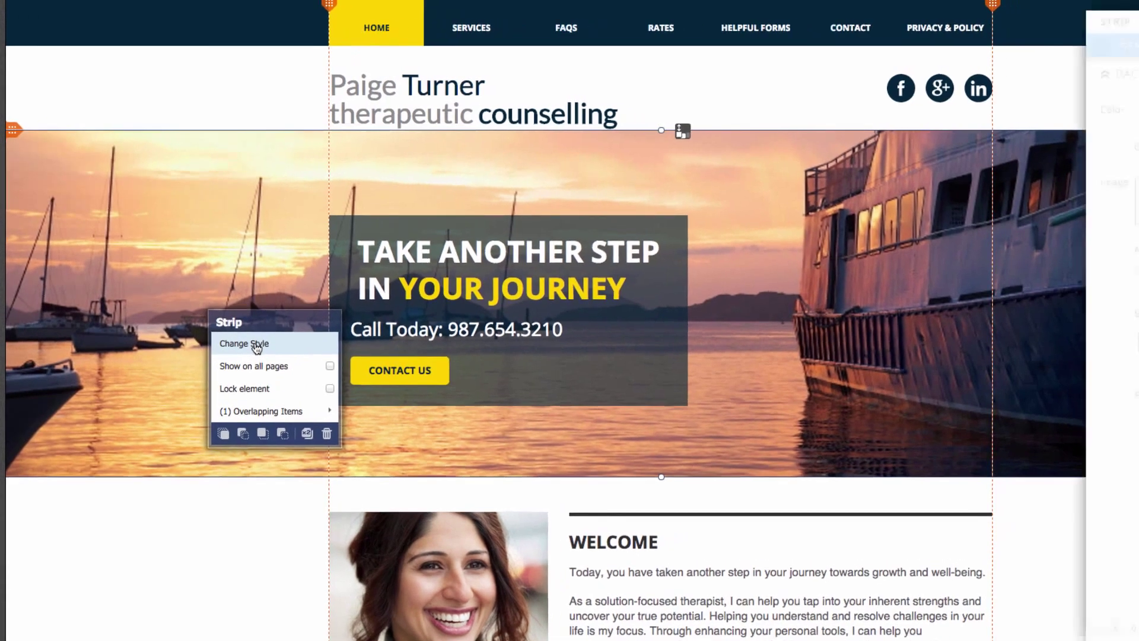
{"action": "left_click", "coordinate": [280, 340]}
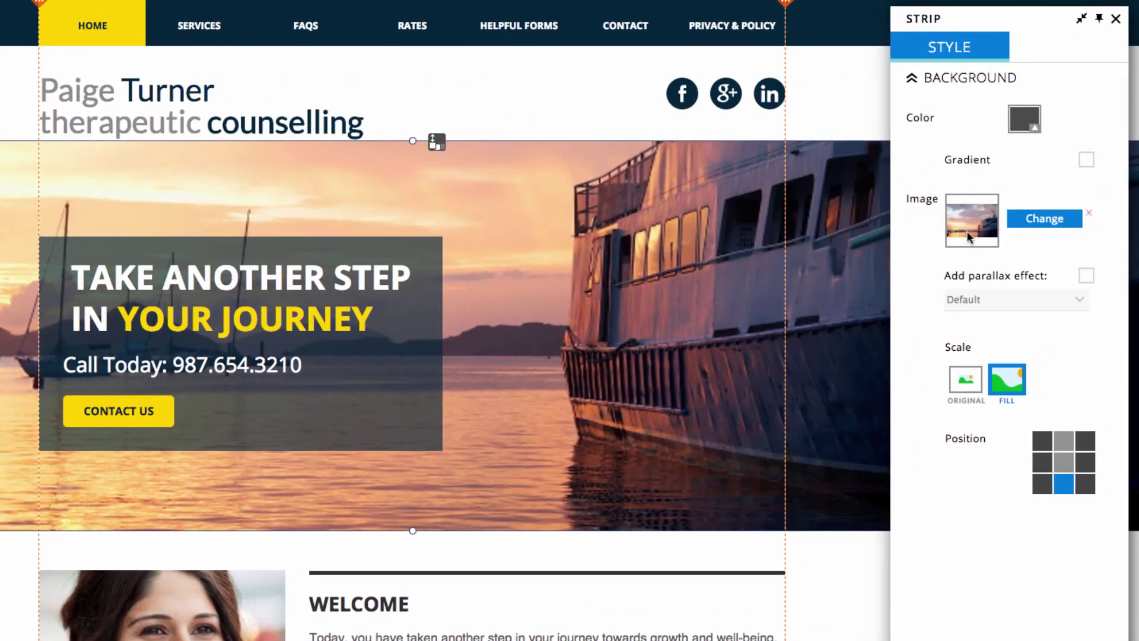
{"action": "double_click", "coordinate": [1028, 227]}
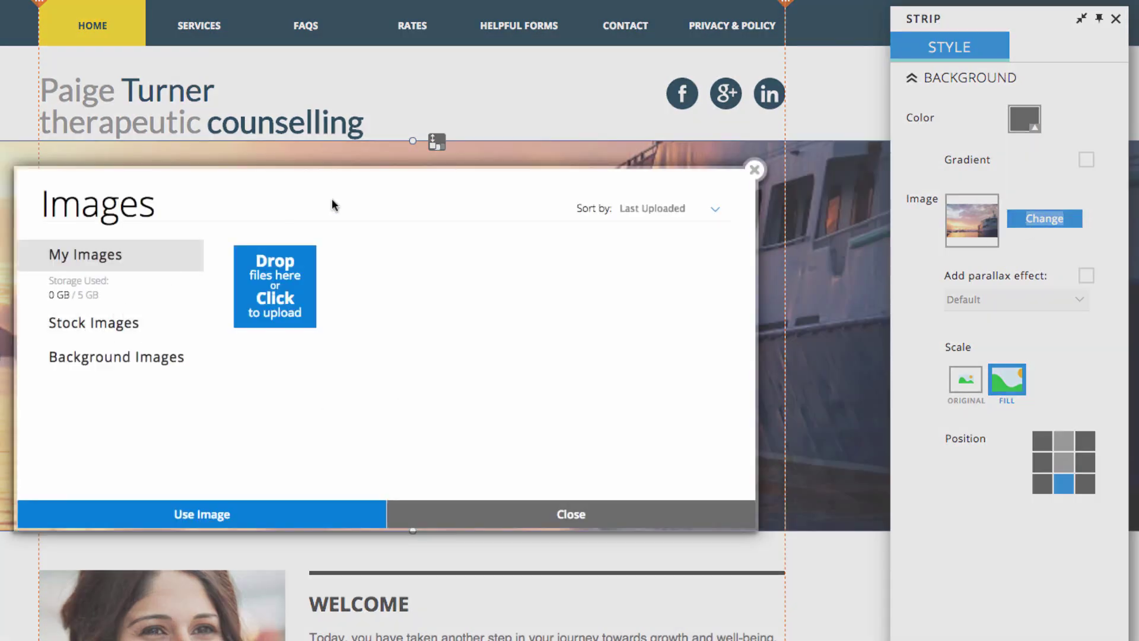
{"action": "left_click", "coordinate": [119, 325]}
{"action": "scroll", "coordinate": [463, 356], "scroll_direction": "down", "scroll_amount": 10}
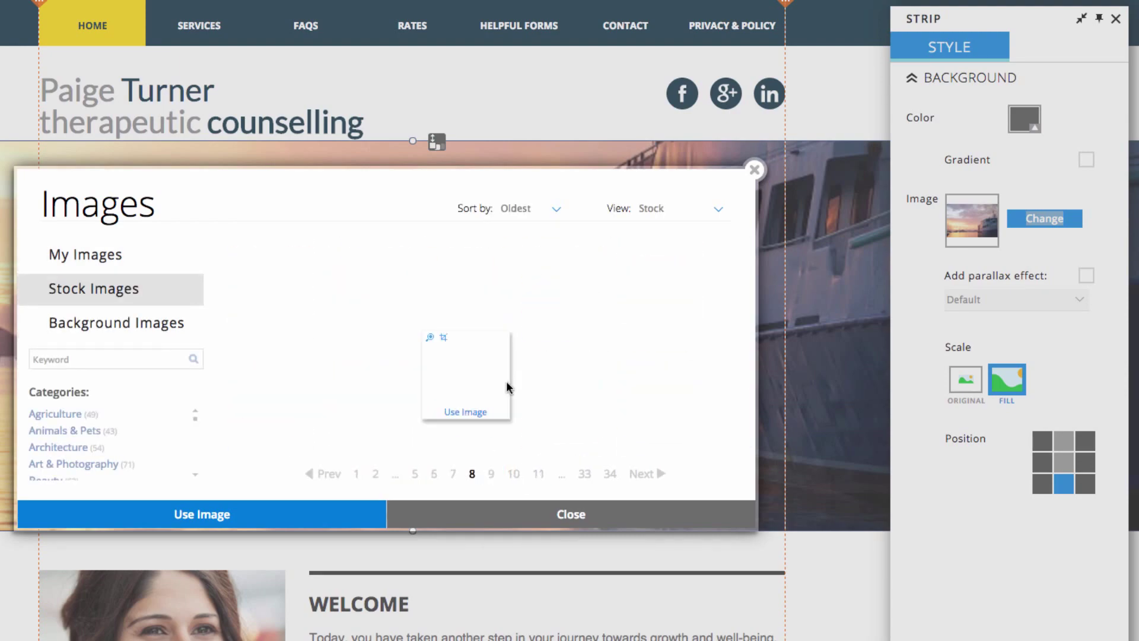
{"action": "scroll", "coordinate": [457, 332], "scroll_direction": "down", "scroll_amount": 5}
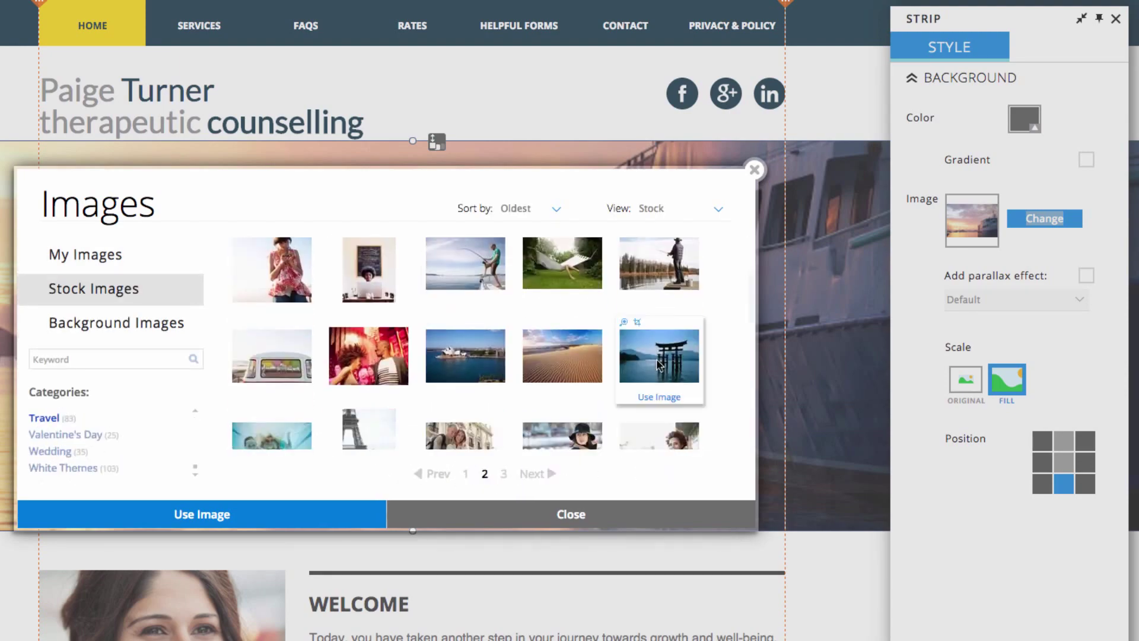
{"action": "double_click", "coordinate": [640, 372]}
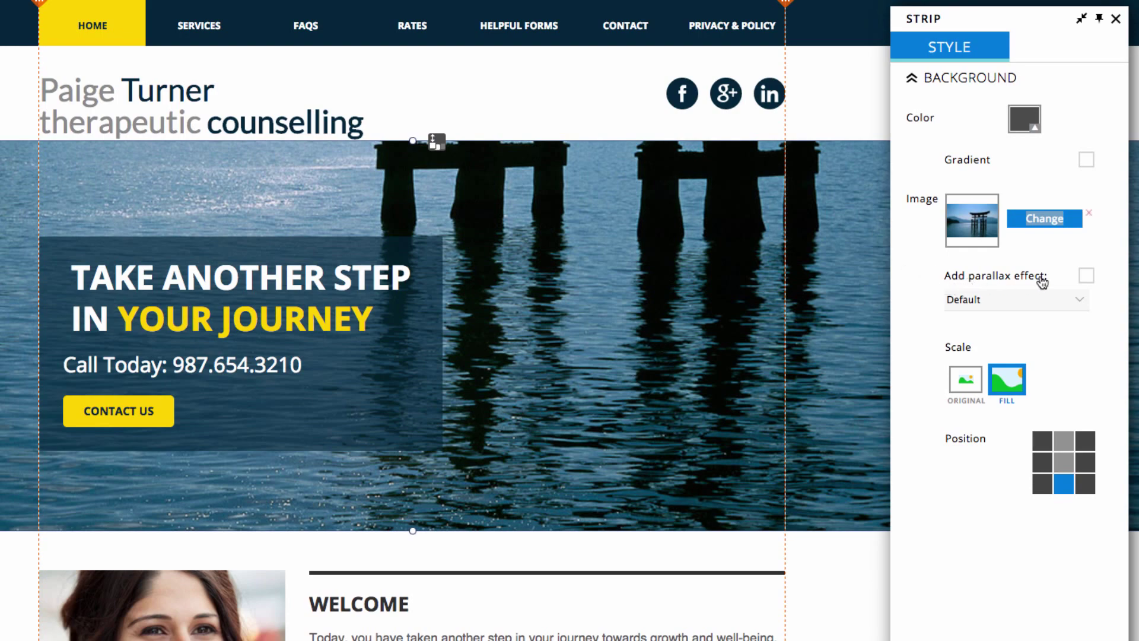
Turn on the parallax effect for the banner background and close the style panel
{"action": "left_click", "coordinate": [1085, 276]}
{"action": "scroll", "coordinate": [746, 350], "scroll_direction": "down", "scroll_amount": 2}
{"action": "scroll", "coordinate": [721, 289], "scroll_direction": "up", "scroll_amount": 2}
{"action": "scroll", "coordinate": [715, 285], "scroll_direction": "down", "scroll_amount": 5}
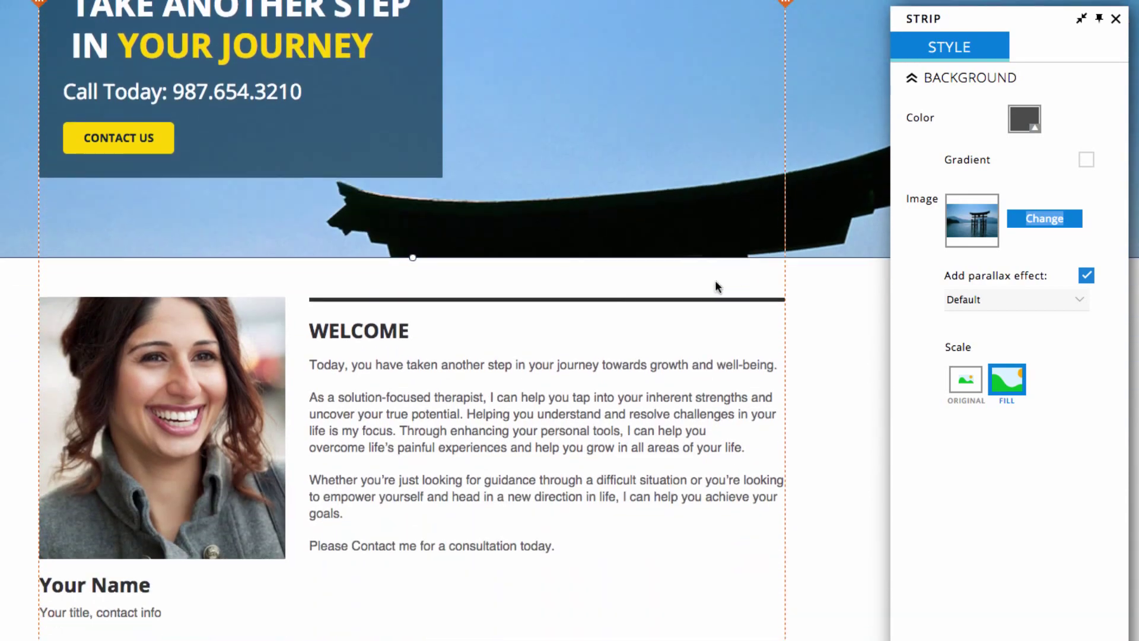
{"action": "scroll", "coordinate": [716, 286], "scroll_direction": "up", "scroll_amount": 5}
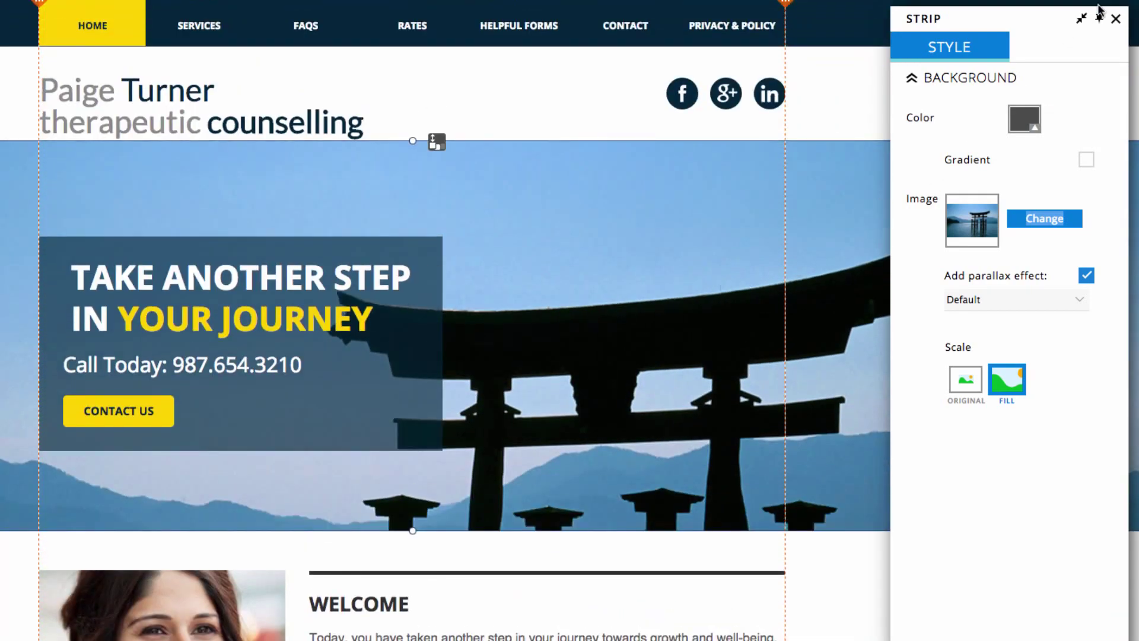
{"action": "left_click", "coordinate": [1115, 19]}
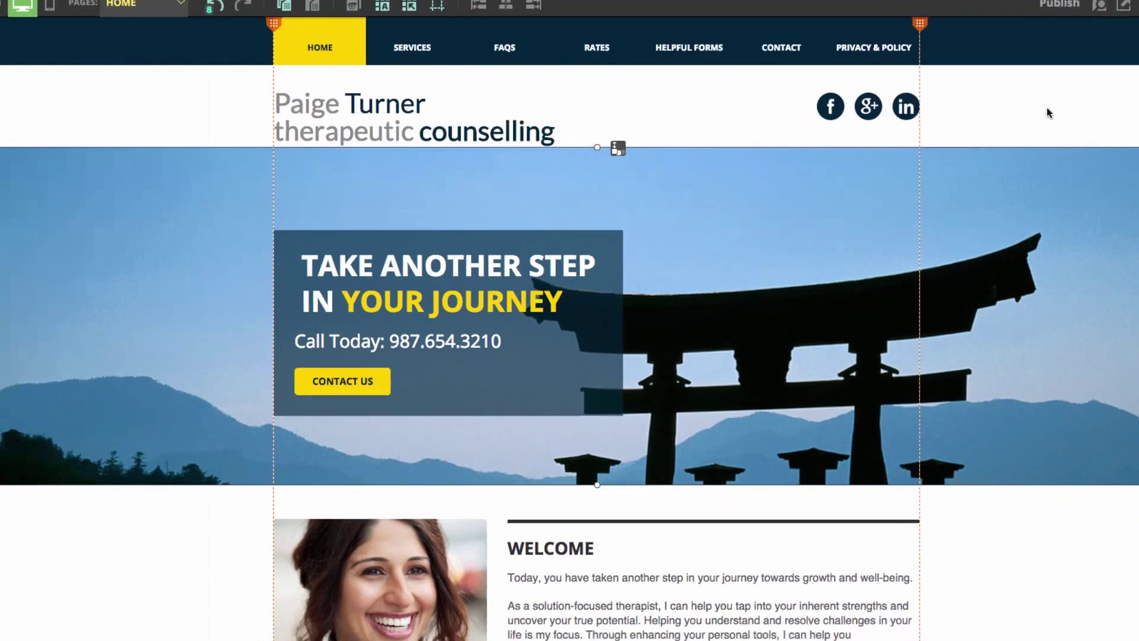
Replace the Welcome text with the new introduction copied from the Stickies note
{"action": "scroll", "coordinate": [760, 249], "scroll_direction": "down", "scroll_amount": 2}
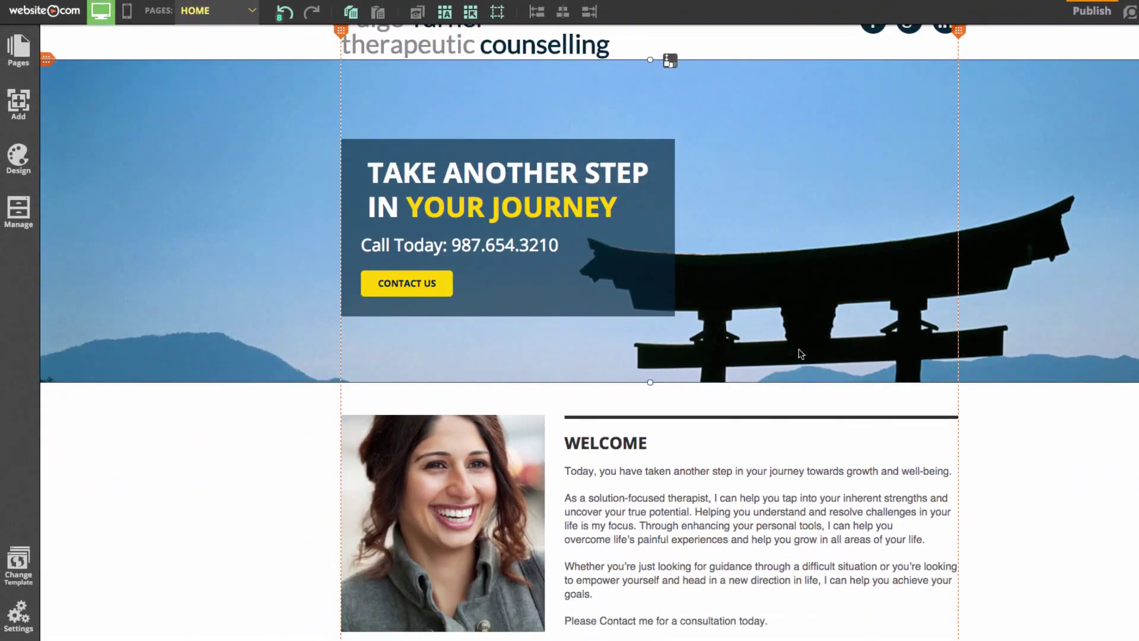
{"action": "scroll", "coordinate": [706, 530], "scroll_direction": "down", "scroll_amount": 1}
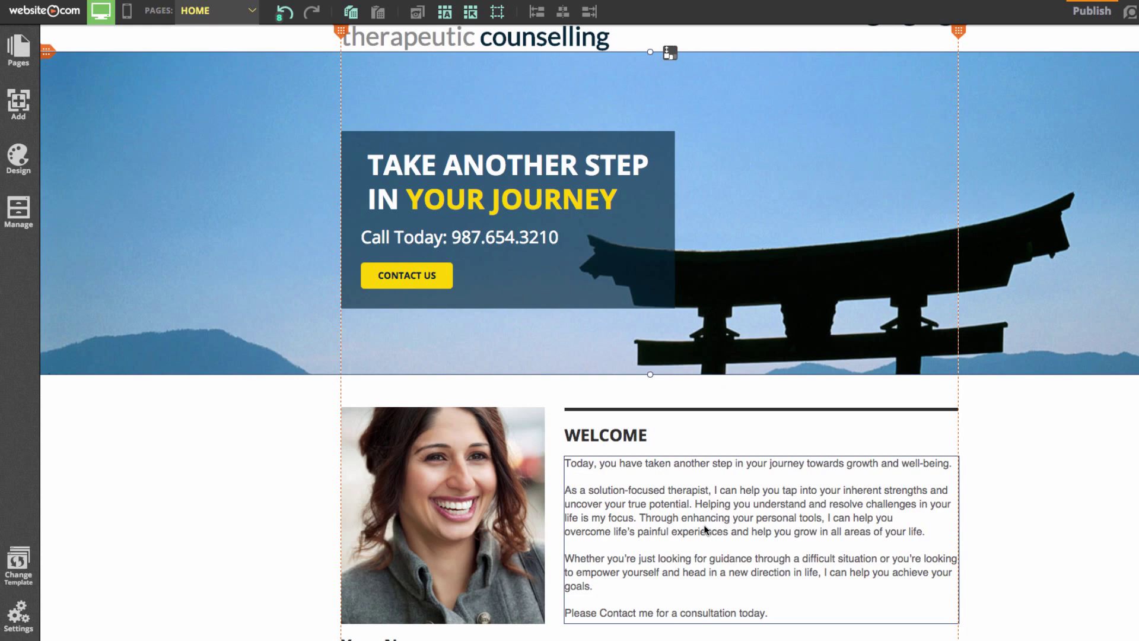
{"action": "left_click", "coordinate": [704, 525]}
{"action": "left_click", "coordinate": [775, 615]}
{"action": "left_click_drag", "start_coordinate": [776, 616], "coordinate": [547, 448]}
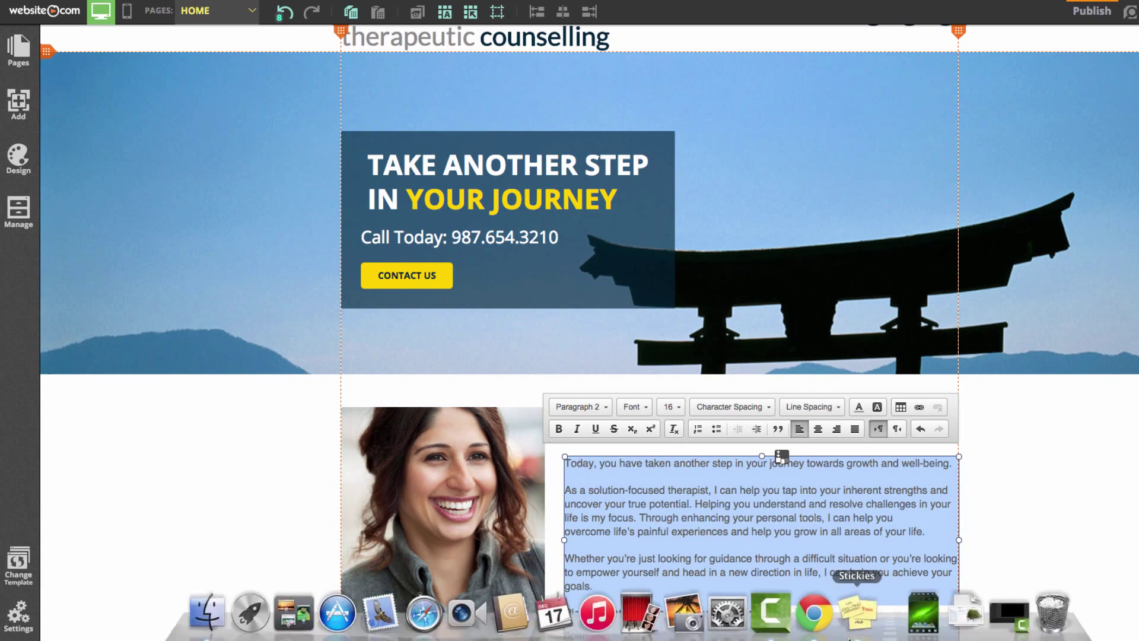
{"action": "left_click", "coordinate": [872, 624]}
{"action": "scroll", "coordinate": [158, 43], "scroll_direction": "down", "scroll_amount": 2}
{"action": "scroll", "coordinate": [96, 10], "scroll_direction": "up", "scroll_amount": 3}
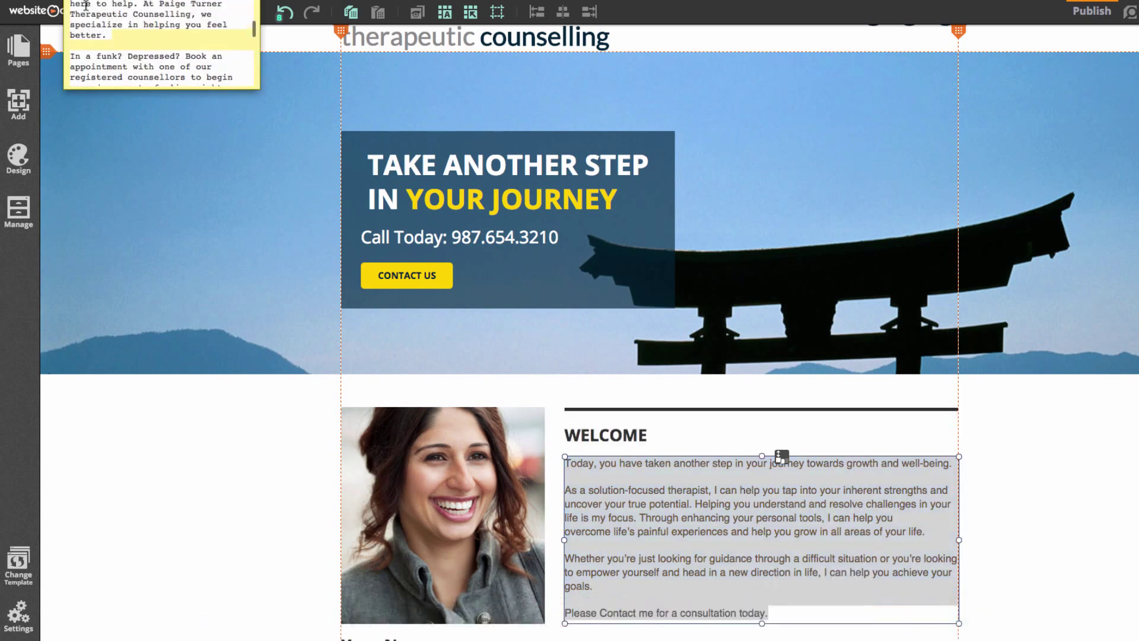
{"action": "left_click_drag", "start_coordinate": [70, 3], "coordinate": [186, 25]}
{"action": "left_click", "coordinate": [666, 537]}
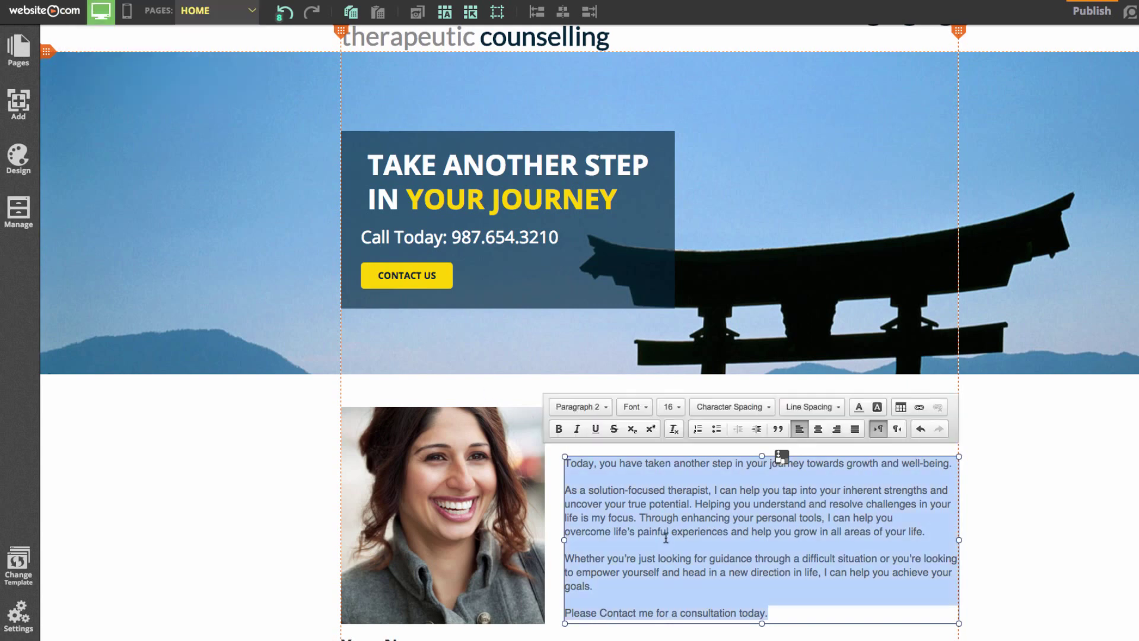
{"action": "type", "text": "My name is Paige Turner and I'm here to help. At Paige Turner Therapeutic Counselling, we specialize in helping you feel better.   In a funk? Depressed? Book an appointment with one of our registered counsellors to begin your journey to feeling right again. Give us a call, and we'll get you set up with the counsellor that's right for you.   Whatever you're looking for, let Paige Turner Therapeutic Counselling help. Take a journey through our site to see the services we offer as well as book appointments.  Thanks for taking another step in your journey with us."}
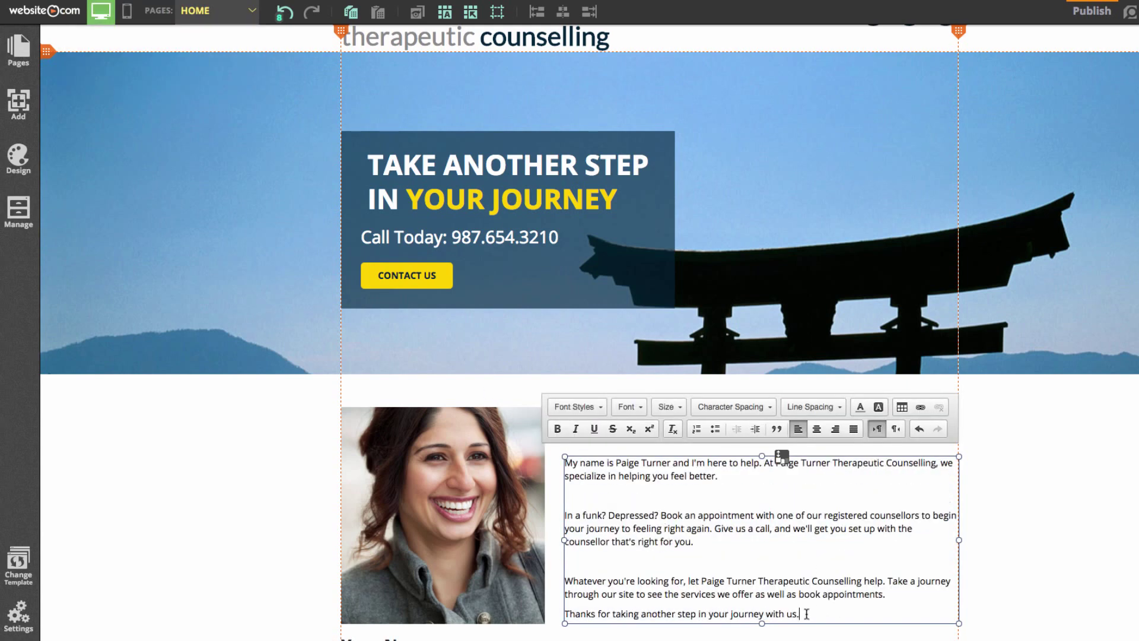
Set the new introduction to a plain body paragraph style instead of Title 2
{"action": "left_click_drag", "start_coordinate": [808, 613], "coordinate": [563, 462]}
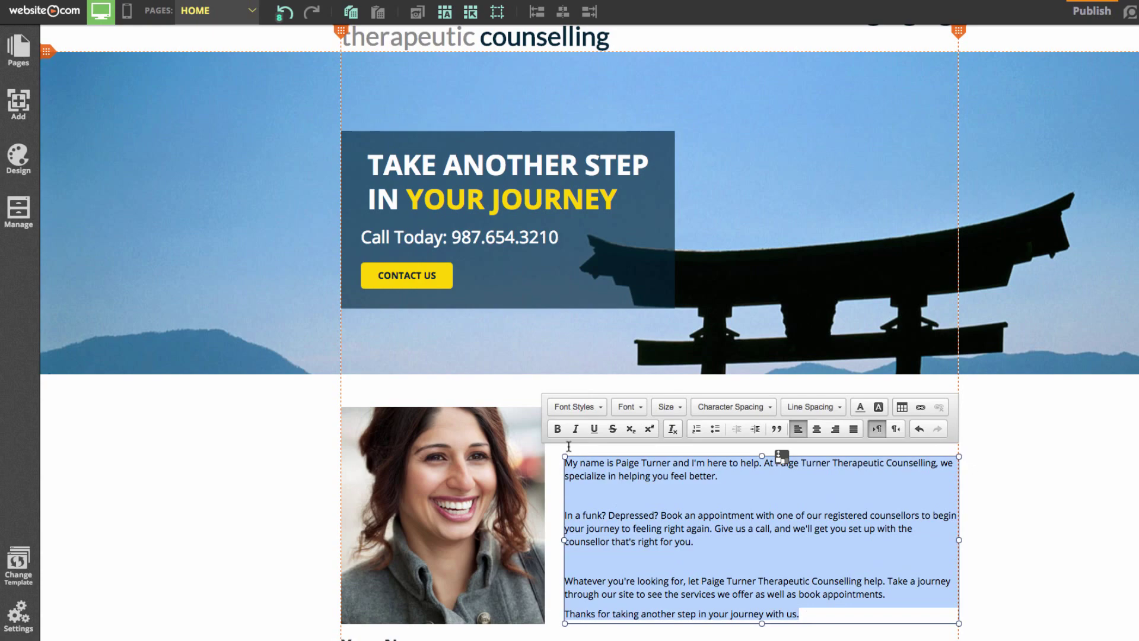
{"action": "left_click", "coordinate": [575, 407]}
{"action": "left_click", "coordinate": [584, 497]}
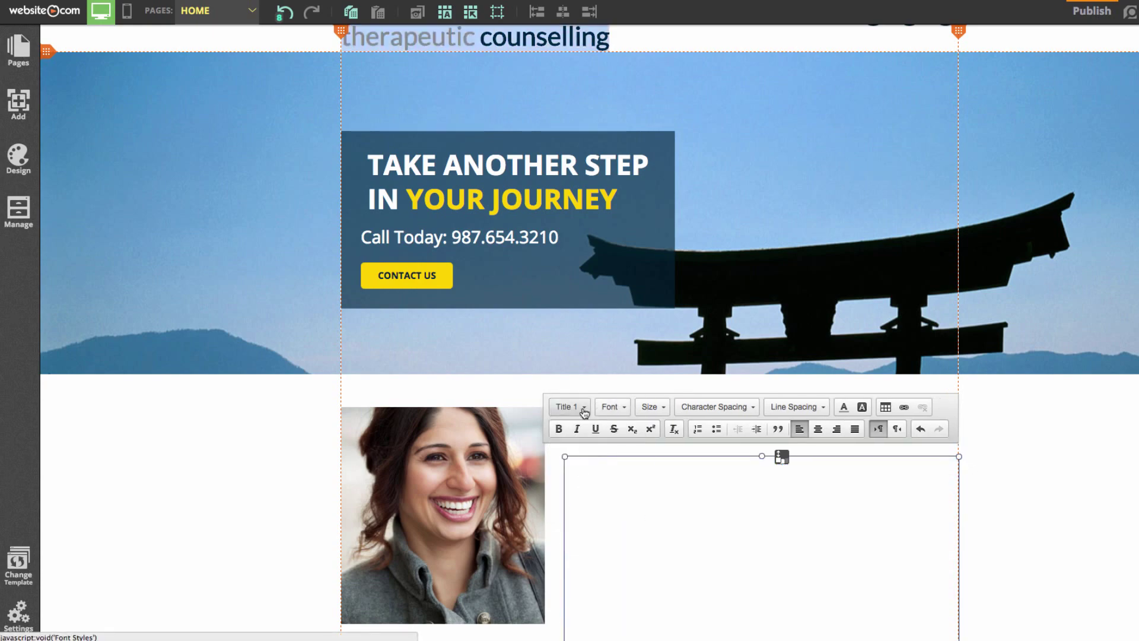
{"action": "left_click", "coordinate": [577, 503]}
{"action": "left_click", "coordinate": [573, 438]}
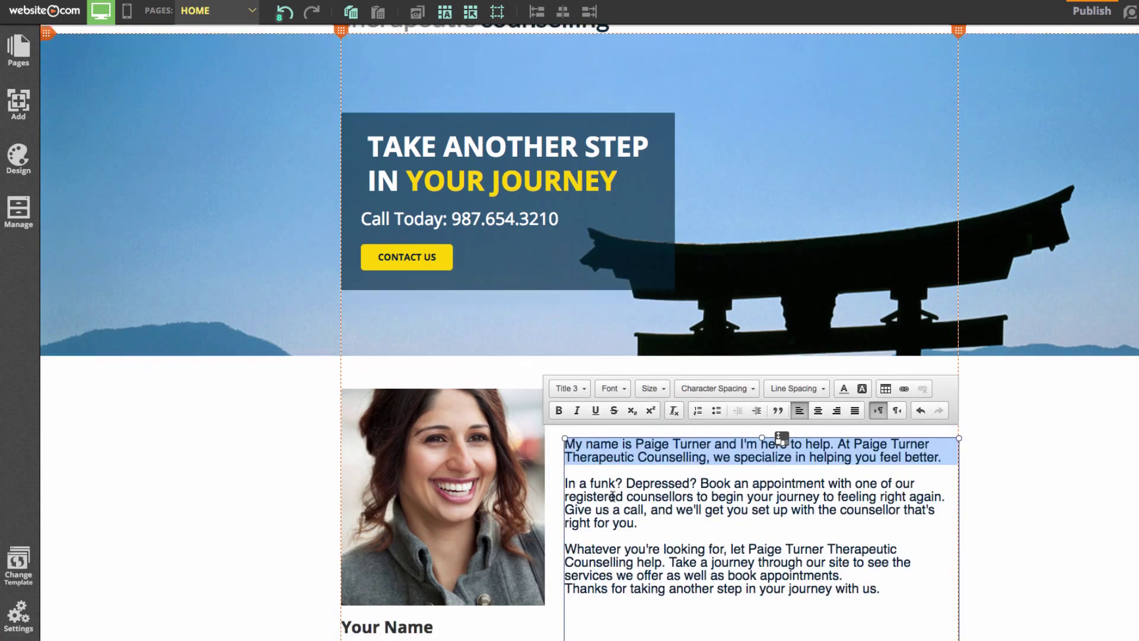
{"action": "scroll", "coordinate": [860, 454], "scroll_direction": "down", "scroll_amount": 5}
{"action": "scroll", "coordinate": [854, 451], "scroll_direction": "down", "scroll_amount": 3}
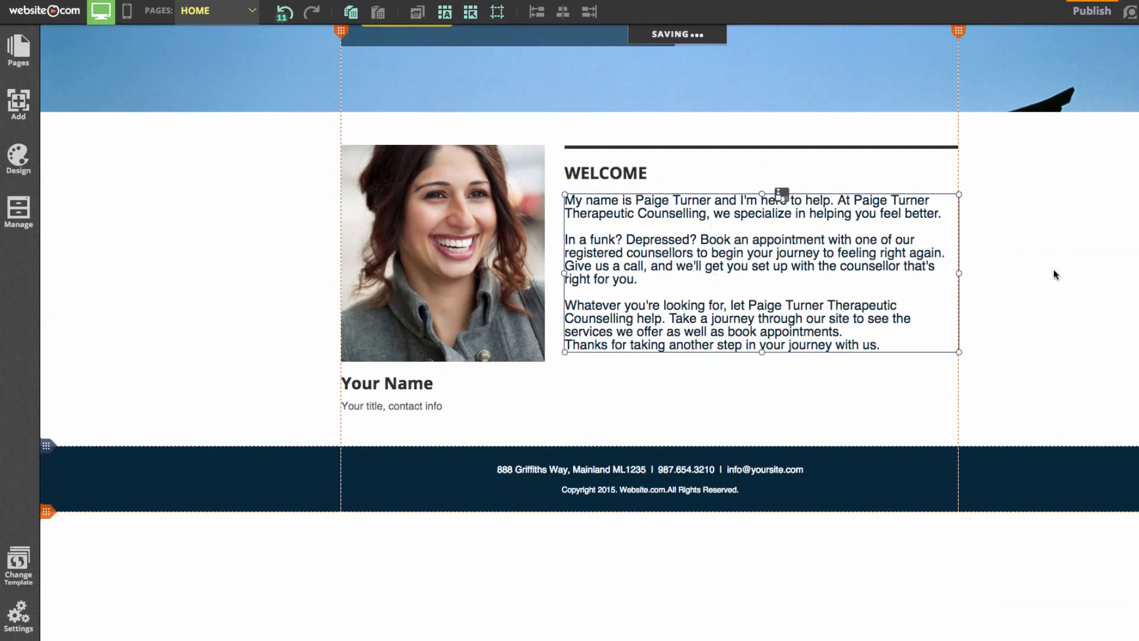
{"action": "left_click", "coordinate": [1055, 274]}
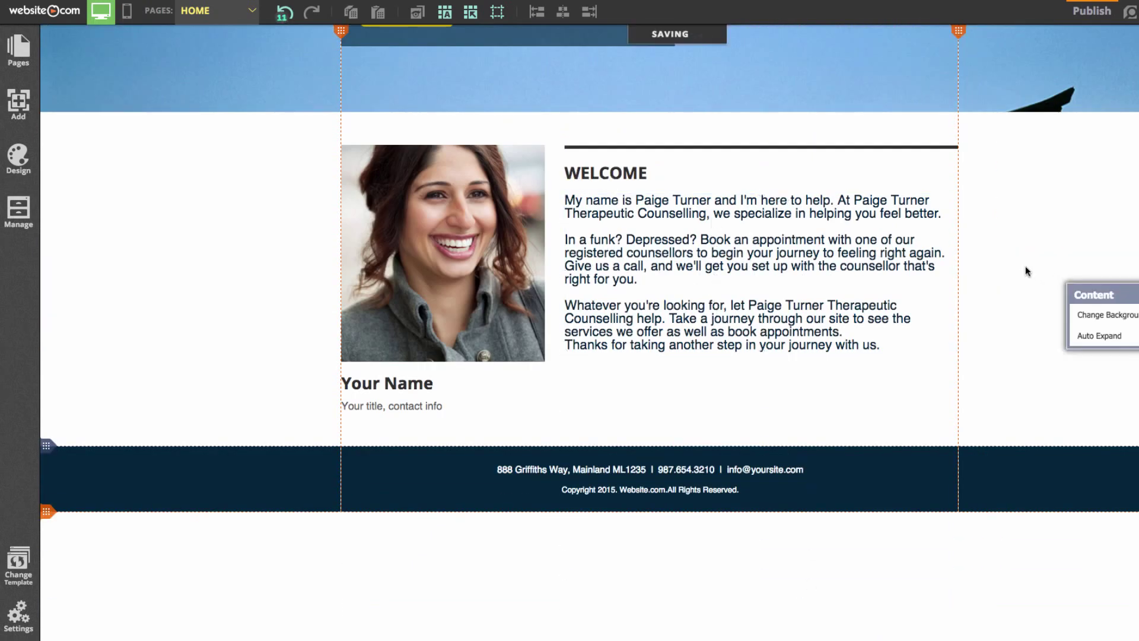
{"action": "left_click", "coordinate": [410, 387]}
Change the photo caption to the counsellor's name with the title 'Counsellor'
{"action": "left_click", "coordinate": [439, 384]}
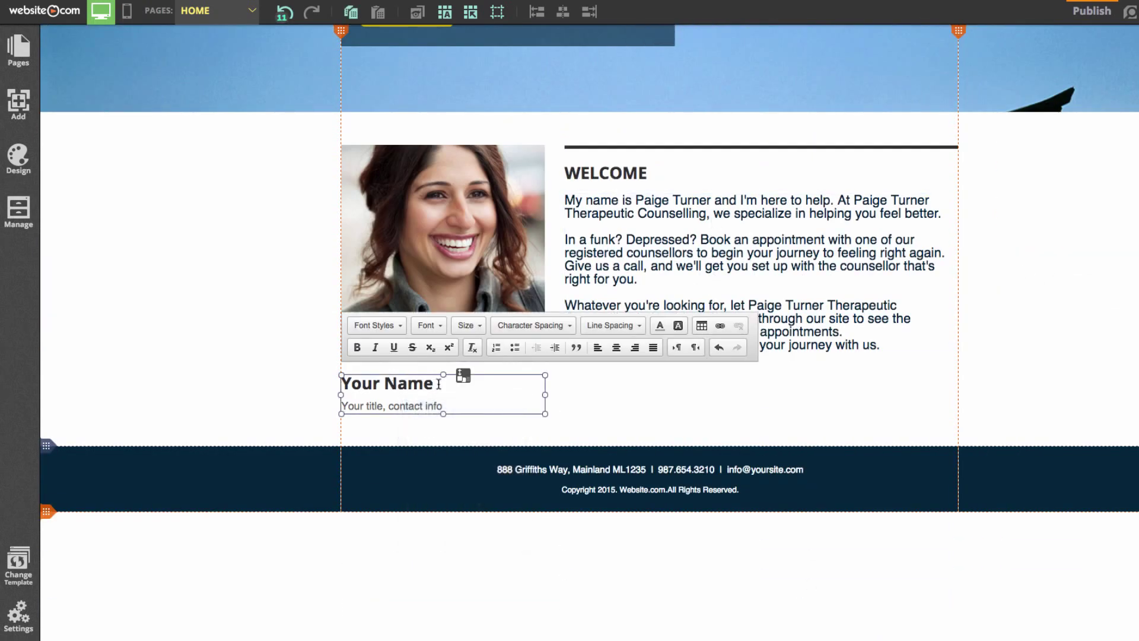
{"action": "left_click_drag", "start_coordinate": [439, 385], "coordinate": [322, 387]}
{"action": "type", "text": "Paige Turner"}
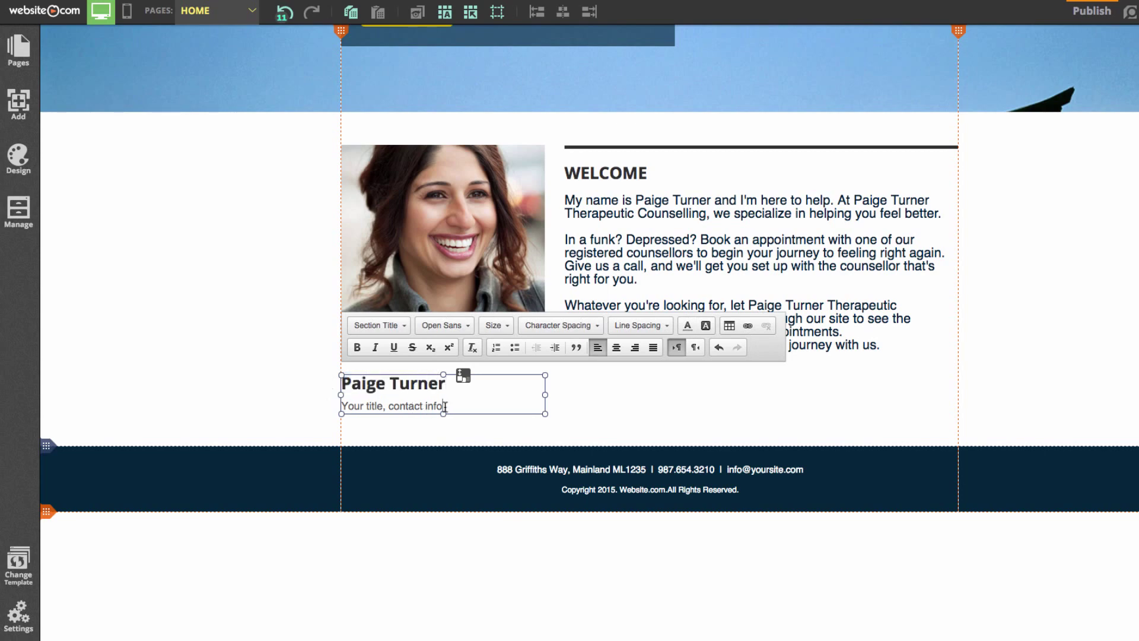
{"action": "left_click_drag", "start_coordinate": [442, 407], "coordinate": [340, 407]}
{"action": "type", "text": "Counsellor"}
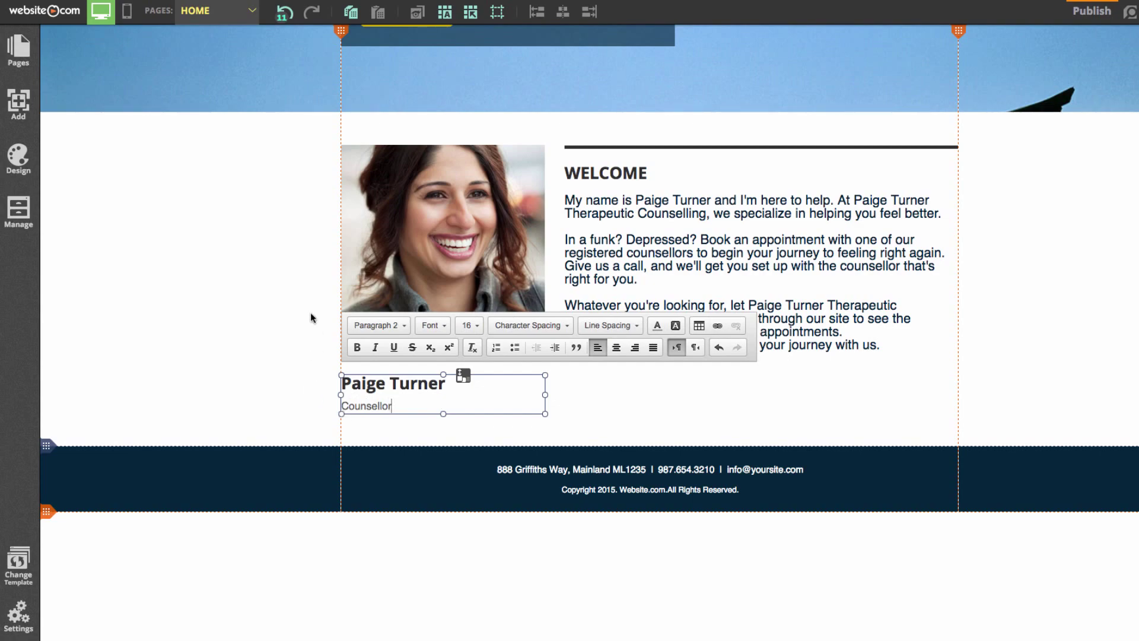
{"action": "key", "text": "Escape"}
{"action": "scroll", "coordinate": [311, 318], "scroll_direction": "up", "scroll_amount": 10}
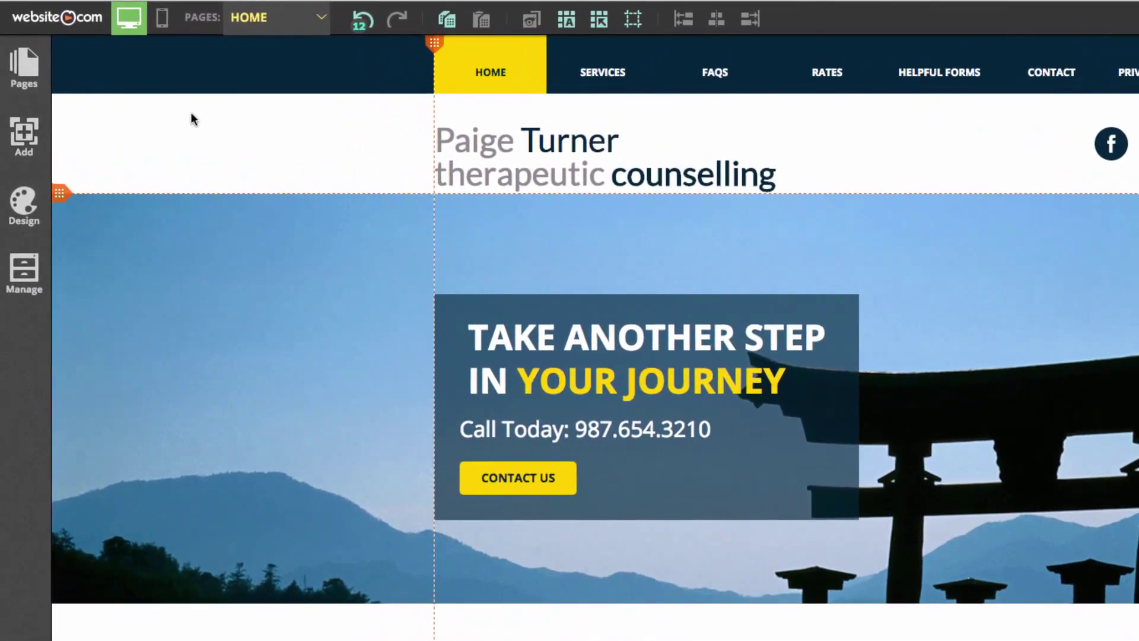
On the Services page, replace the boat banner with the uploaded office consultation photo
{"action": "left_click", "coordinate": [273, 23]}
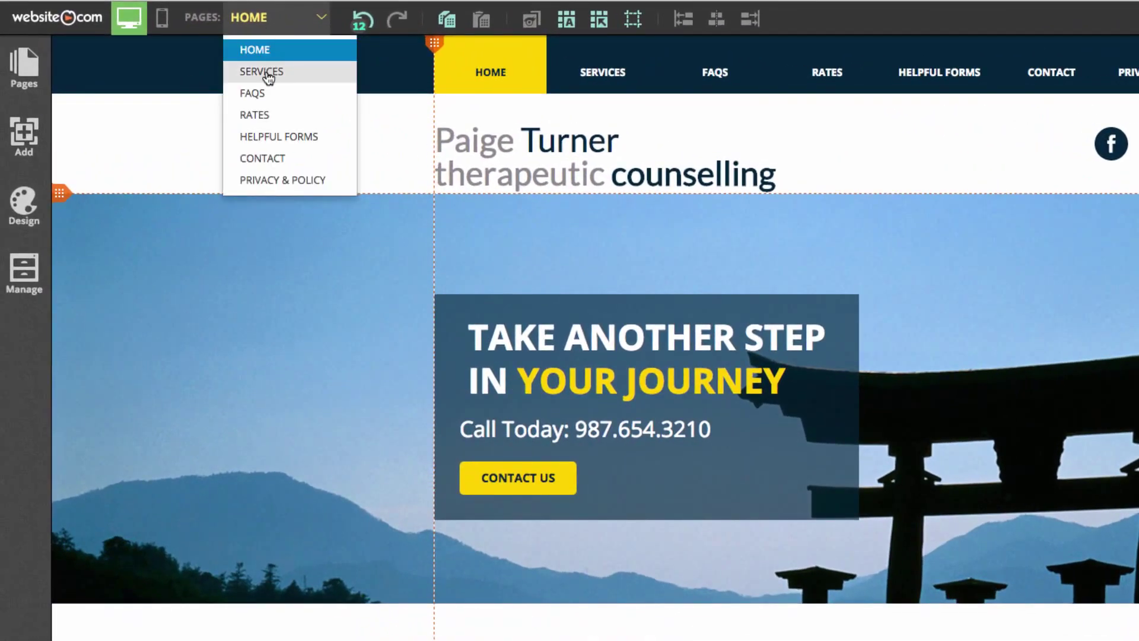
{"action": "left_click", "coordinate": [267, 72]}
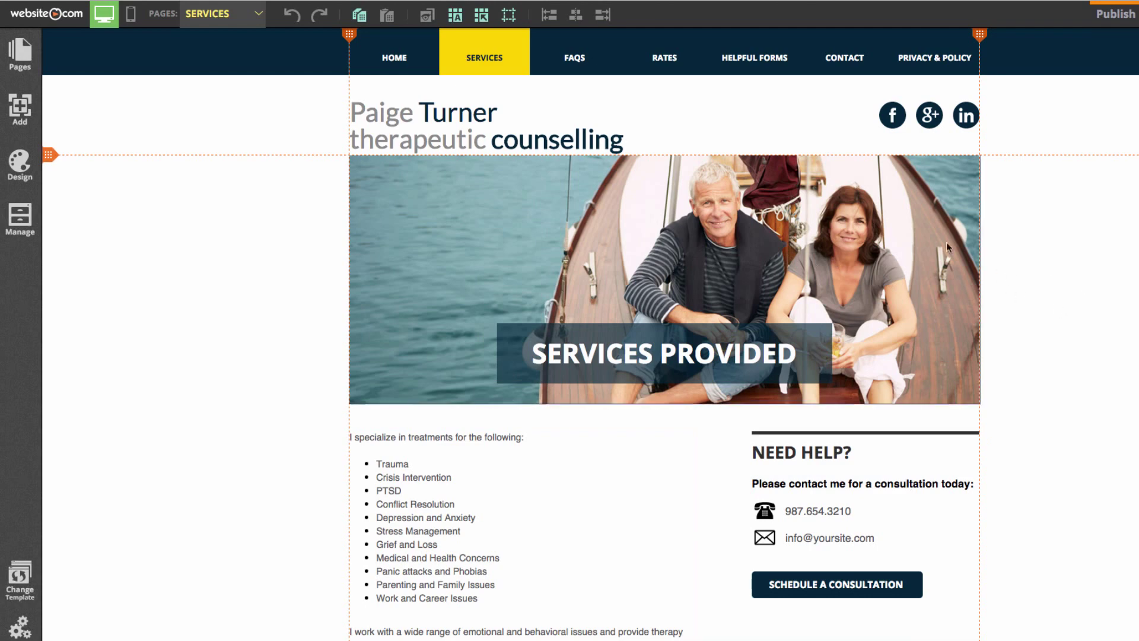
{"action": "left_click", "coordinate": [735, 222]}
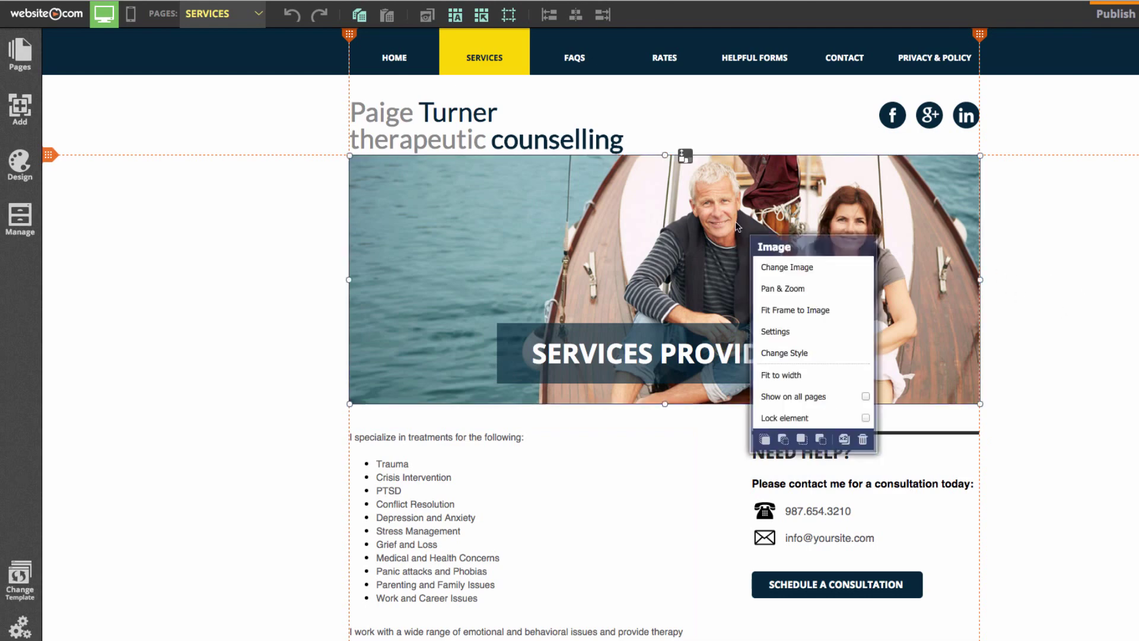
{"action": "left_click", "coordinate": [820, 268]}
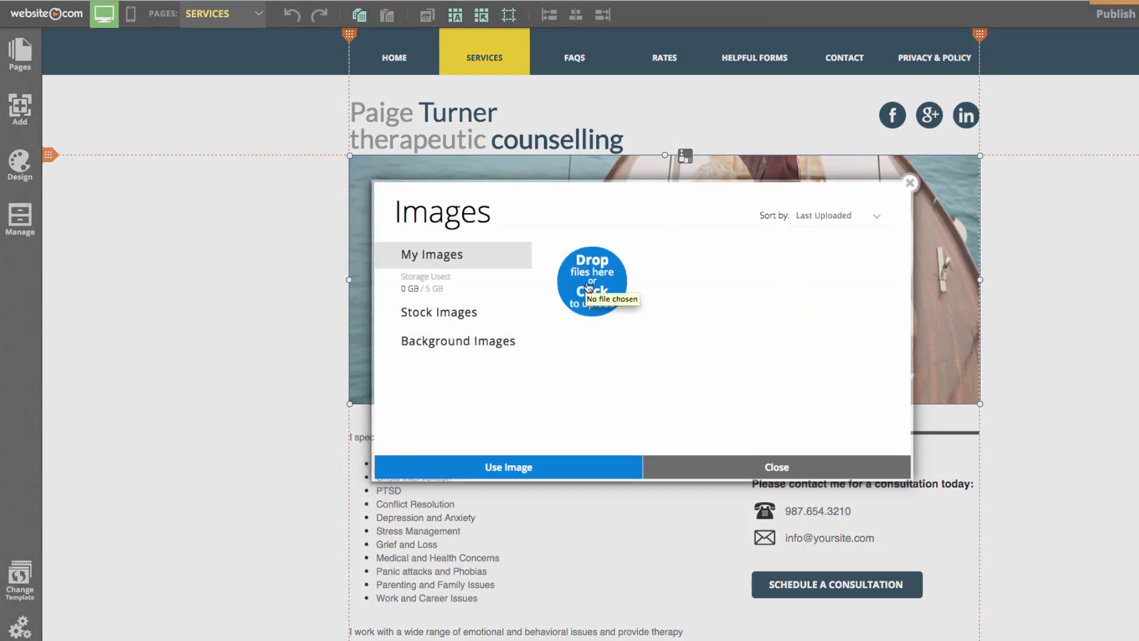
{"action": "left_click", "coordinate": [605, 298]}
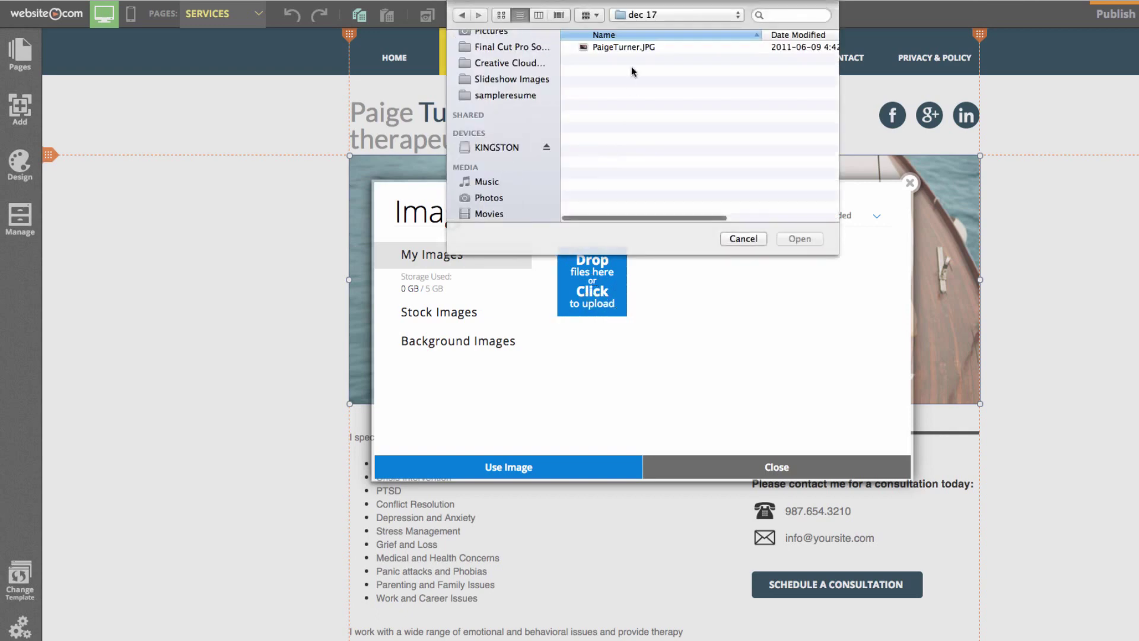
{"action": "left_click", "coordinate": [814, 239]}
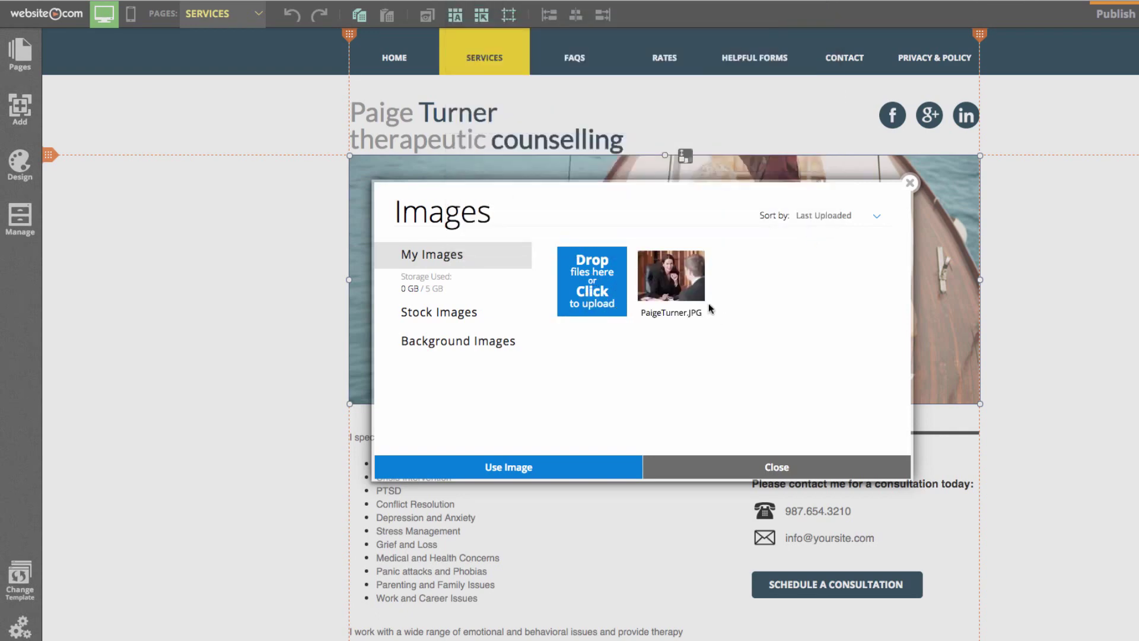
{"action": "double_click", "coordinate": [665, 286]}
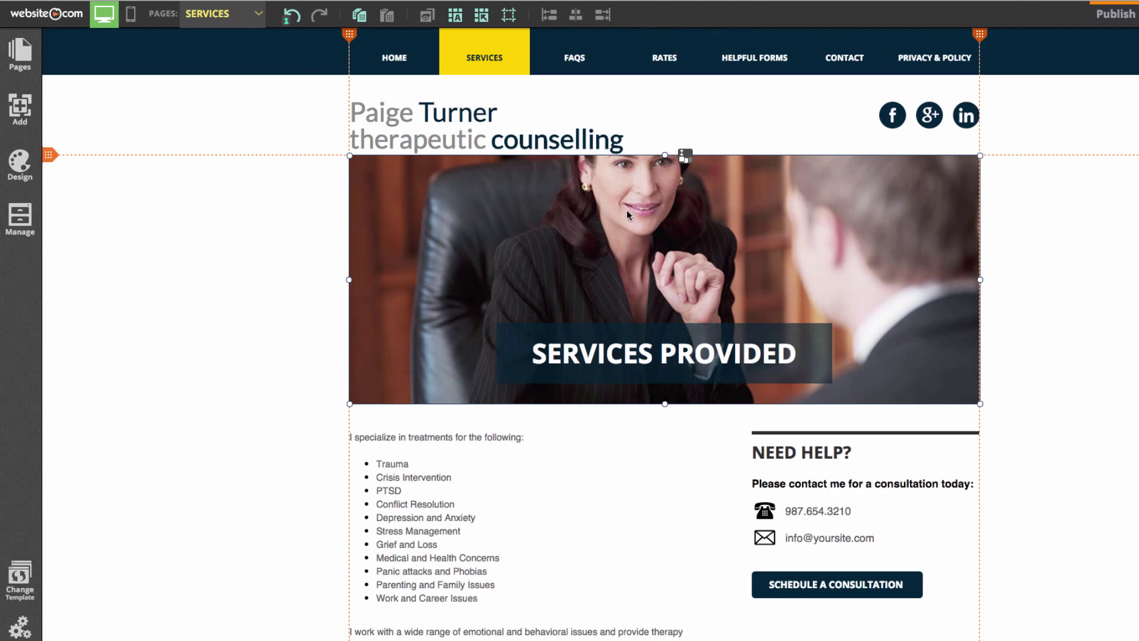
Pan the new banner photo down within its frame using Pan & Zoom
{"action": "left_click", "coordinate": [549, 249]}
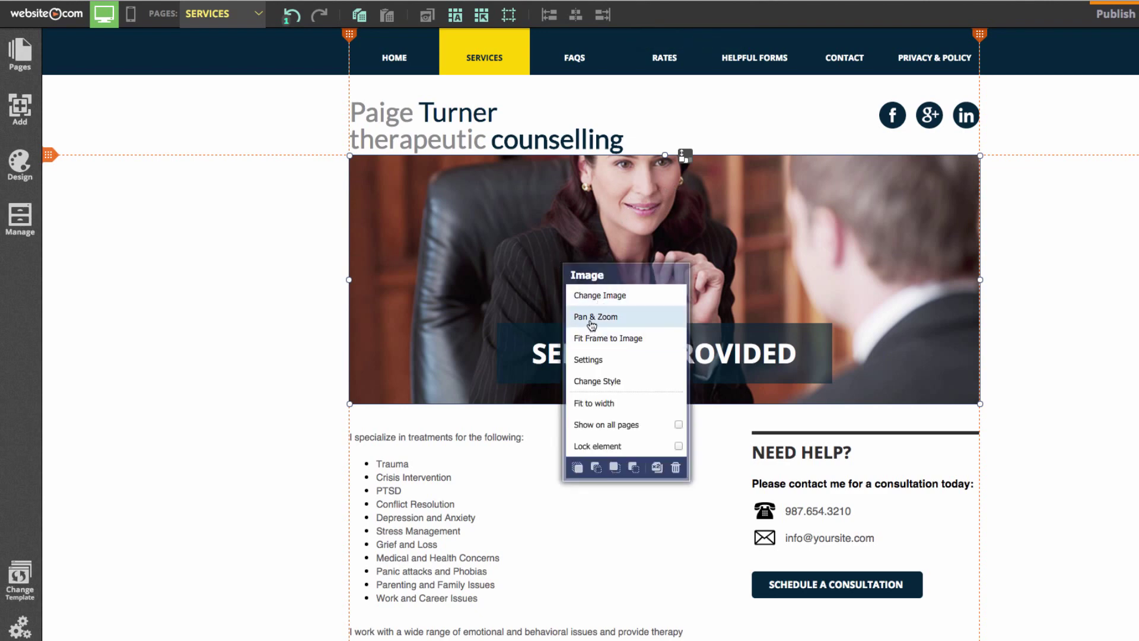
{"action": "left_click", "coordinate": [590, 320]}
{"action": "left_click_drag", "start_coordinate": [712, 233], "coordinate": [714, 290]}
{"action": "left_click", "coordinate": [957, 335]}
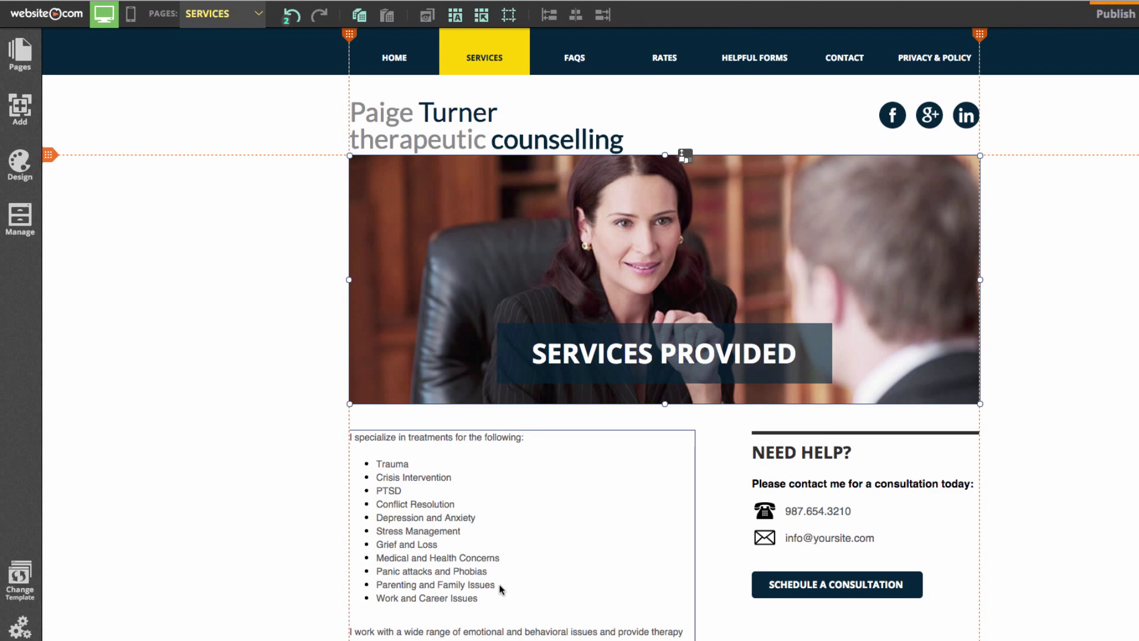
Replace the Services text with the copy from the note and make the content section taller to fit
{"action": "scroll", "coordinate": [437, 551], "scroll_direction": "down", "scroll_amount": 3}
{"action": "left_click", "coordinate": [440, 507]}
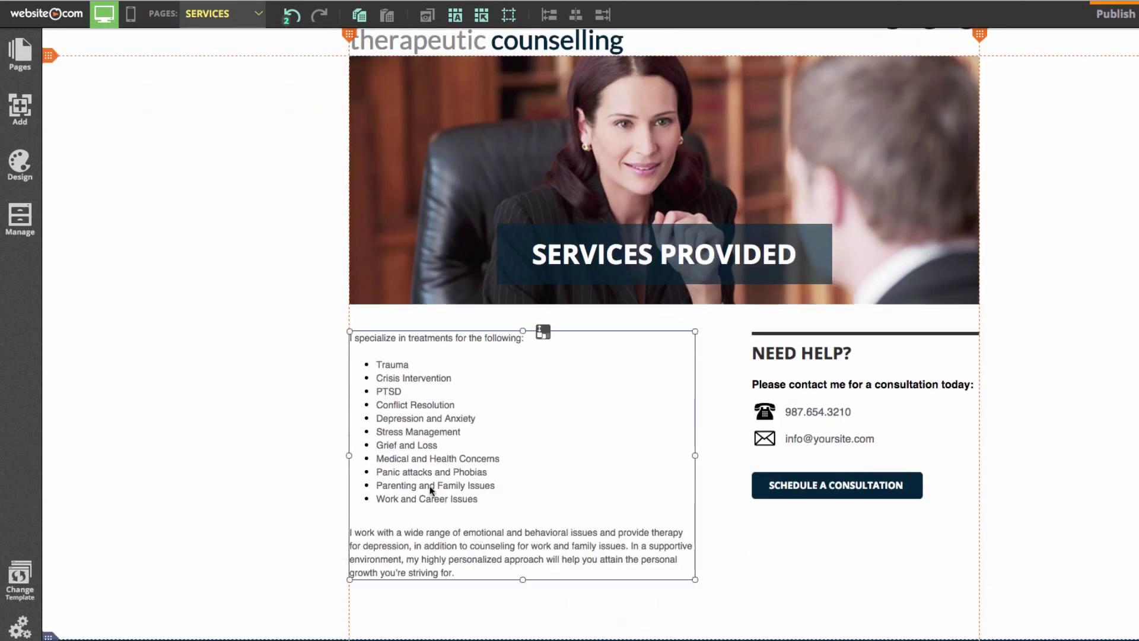
{"action": "left_click", "coordinate": [468, 532]}
{"action": "left_click_drag", "start_coordinate": [471, 569], "coordinate": [352, 323]}
{"action": "left_click", "coordinate": [876, 623]}
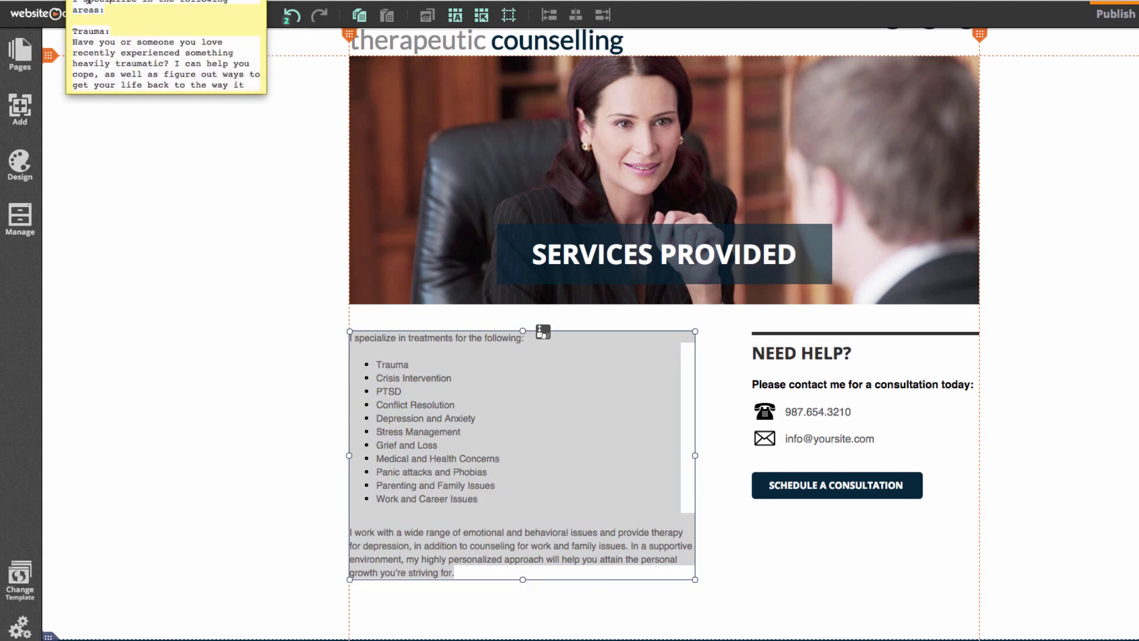
{"action": "left_click_drag", "start_coordinate": [223, 123], "coordinate": [162, 0]}
{"action": "key", "text": "super+Tab"}
{"action": "key", "text": "super+v"}
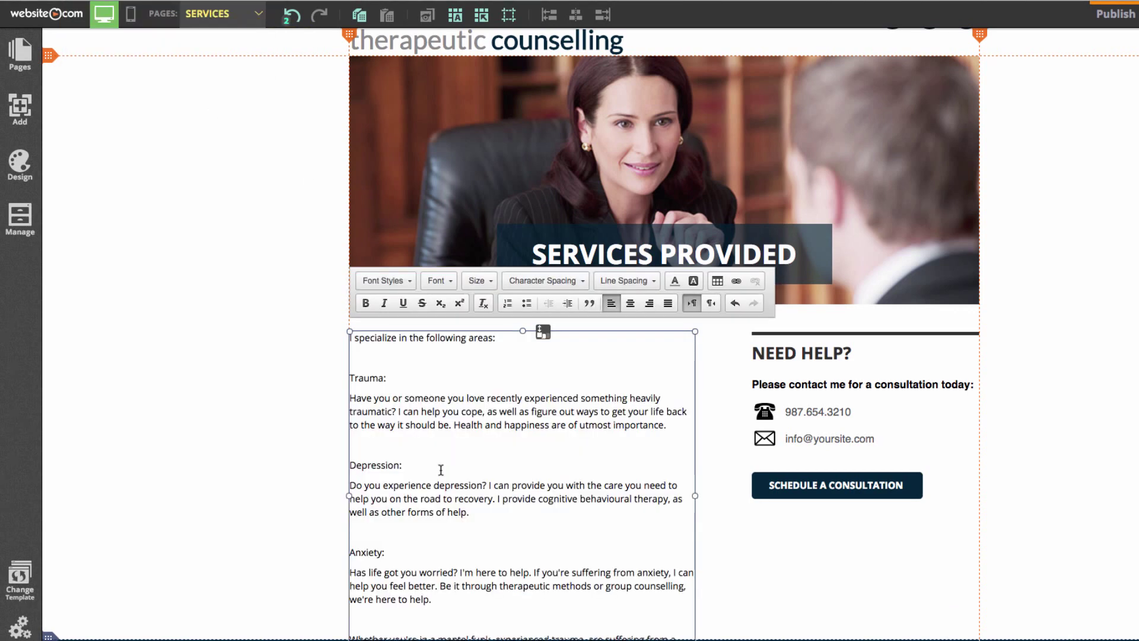
{"action": "scroll", "coordinate": [157, 453], "scroll_direction": "down", "scroll_amount": 3}
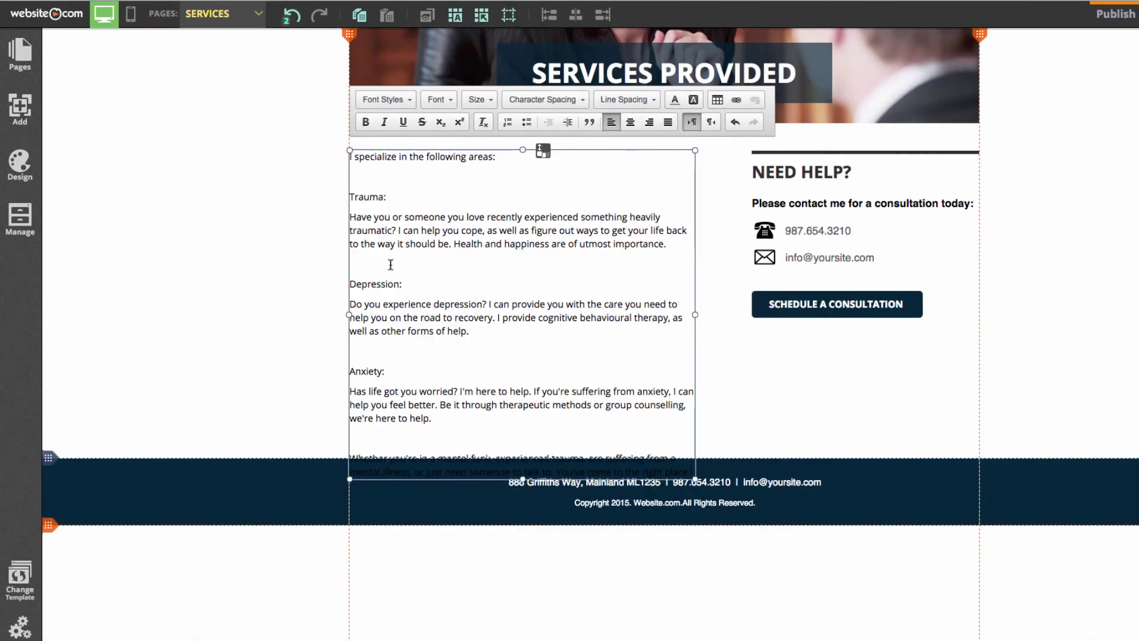
{"action": "mouse_move", "coordinate": [49, 459]}
{"action": "left_click_drag", "start_coordinate": [49, 458], "coordinate": [61, 541]}
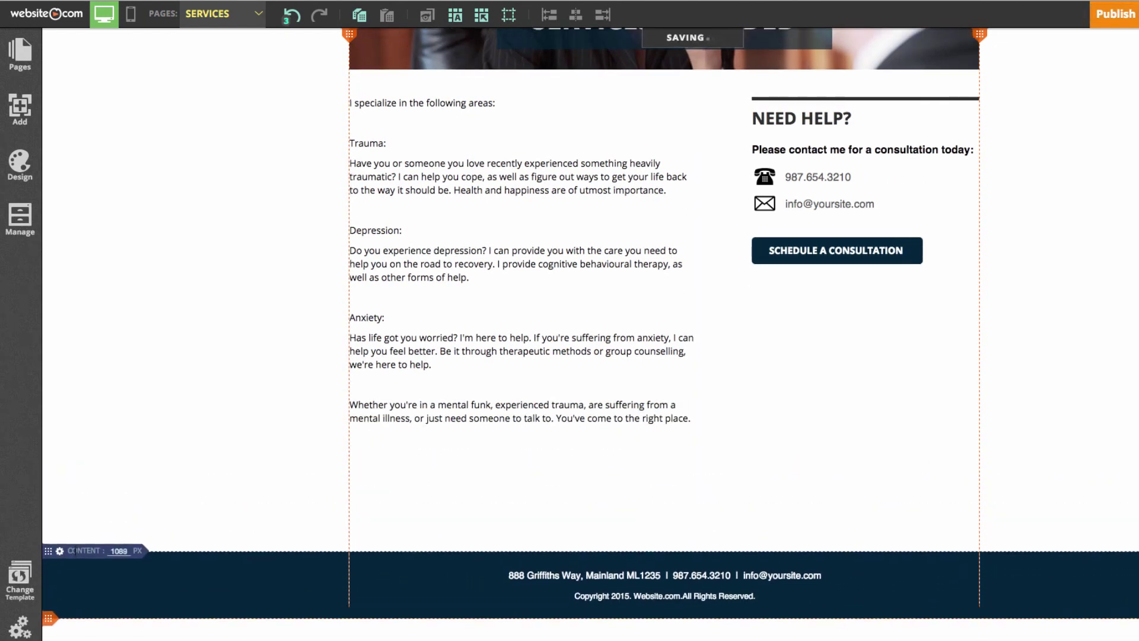
Restyle all of the Services body text with the Title 2 font style
{"action": "left_click", "coordinate": [371, 278]}
{"action": "left_click", "coordinate": [416, 302]}
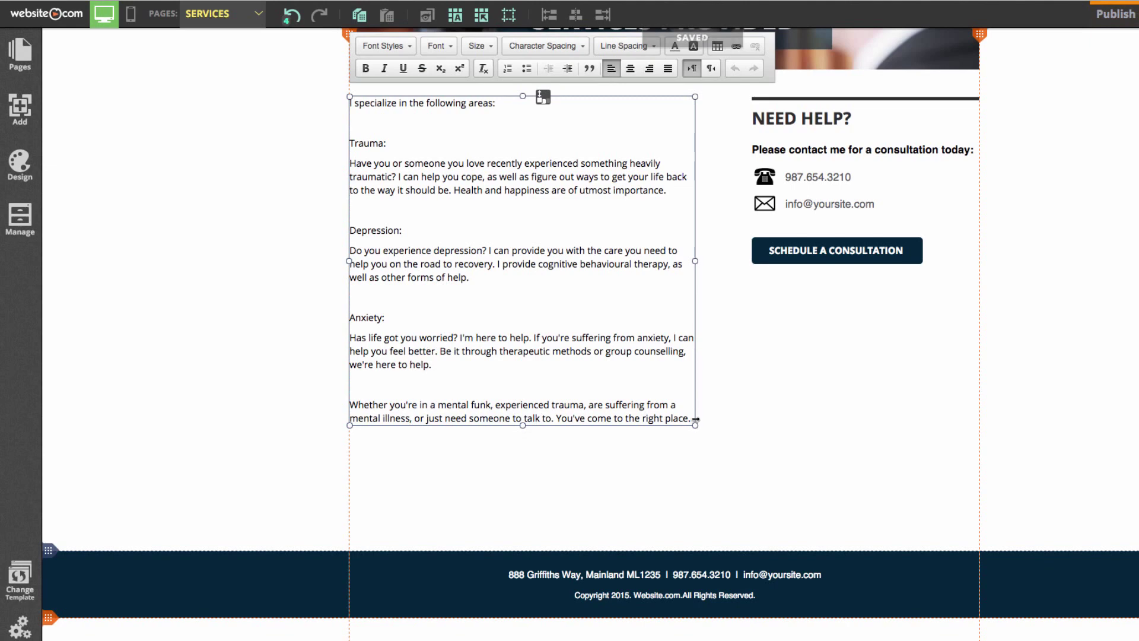
{"action": "left_click_drag", "start_coordinate": [695, 419], "coordinate": [350, 102]}
{"action": "left_click", "coordinate": [383, 46]}
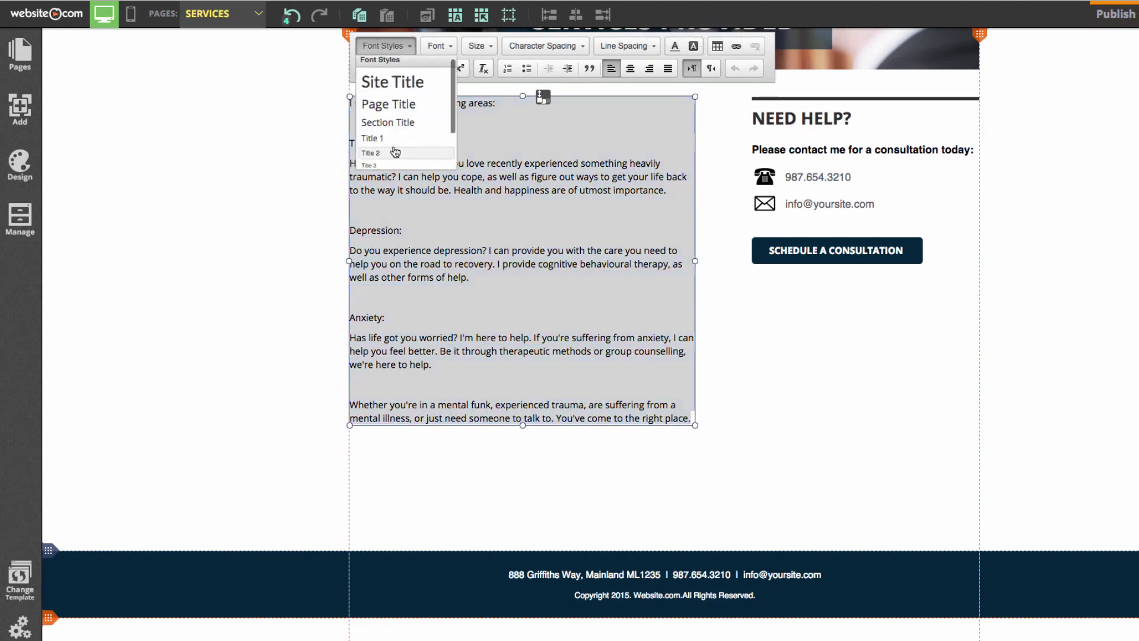
{"action": "left_click", "coordinate": [396, 152]}
Replace the placeholder part of the sidebar e-mail with the practice's own name
{"action": "double_click", "coordinate": [831, 203]}
{"action": "double_click", "coordinate": [833, 203]}
{"action": "type", "text": "paigeturner"}
{"action": "left_click", "coordinate": [1059, 188]}
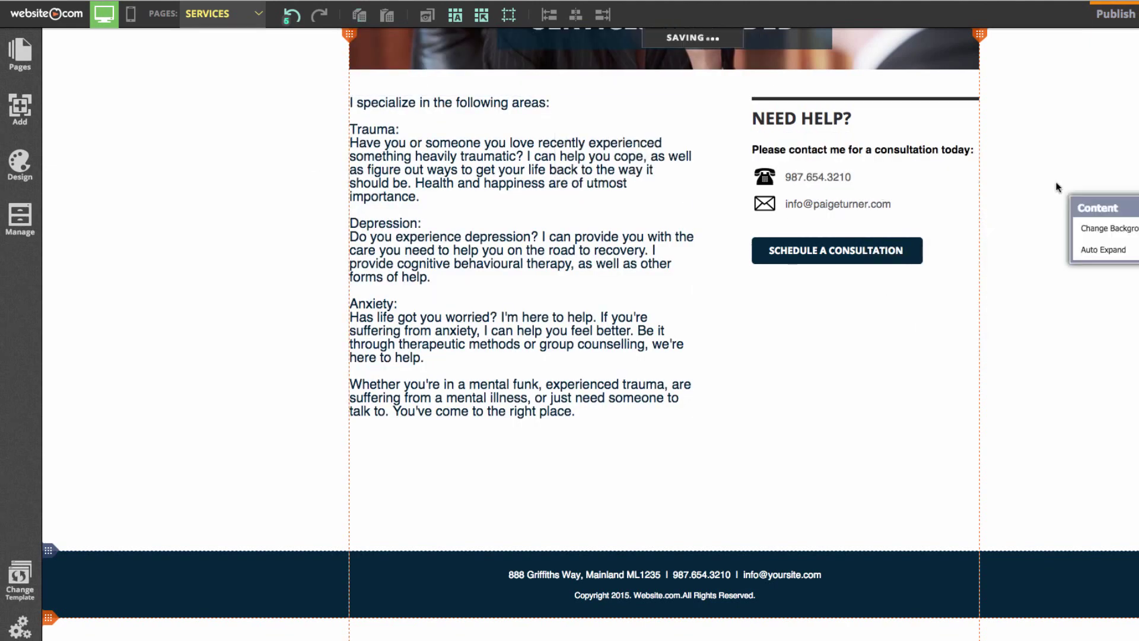
{"action": "scroll", "coordinate": [1055, 201], "scroll_direction": "up", "scroll_amount": 5}
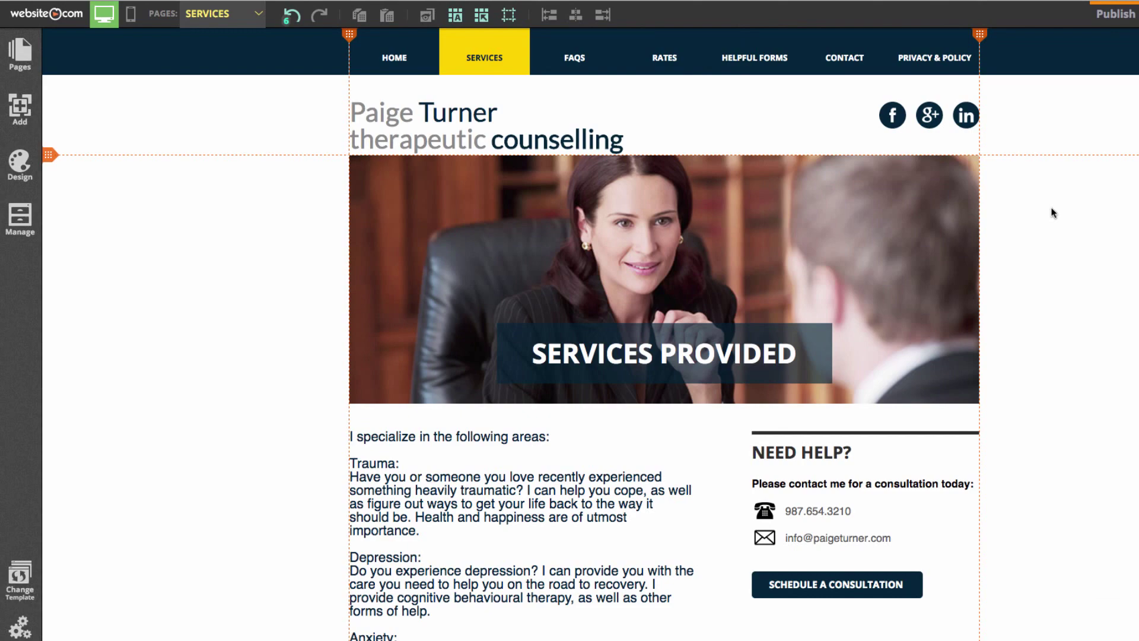
{"action": "scroll", "coordinate": [1048, 208], "scroll_direction": "down", "scroll_amount": 6}
Add a Video Link element below the Services body text and open its Change Video settings
{"action": "left_click", "coordinate": [20, 106]}
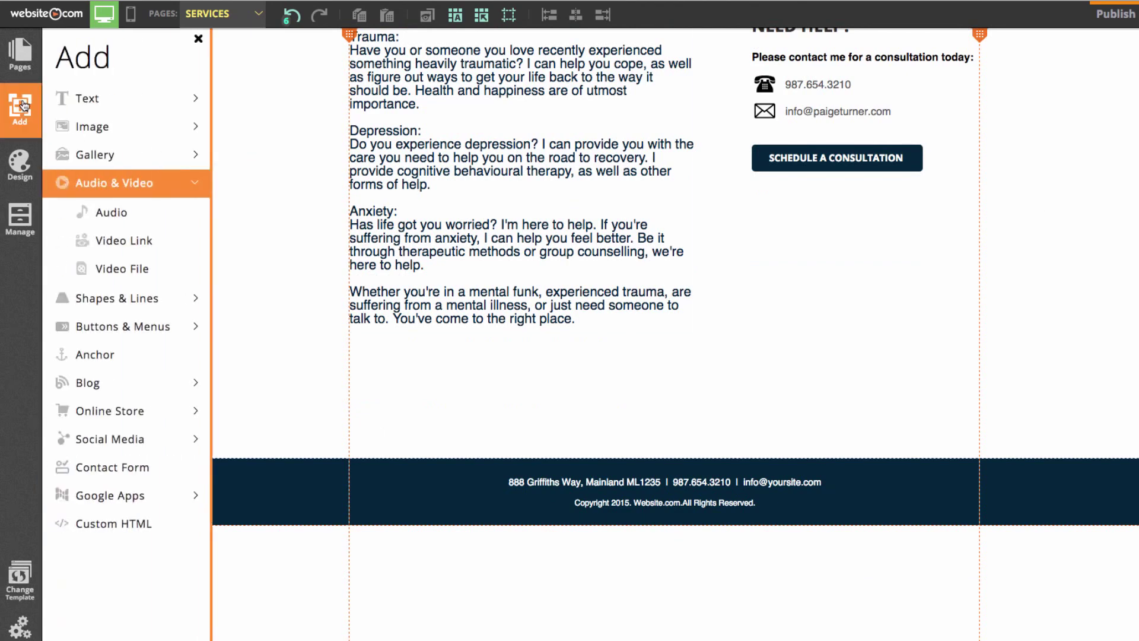
{"action": "left_click", "coordinate": [140, 245]}
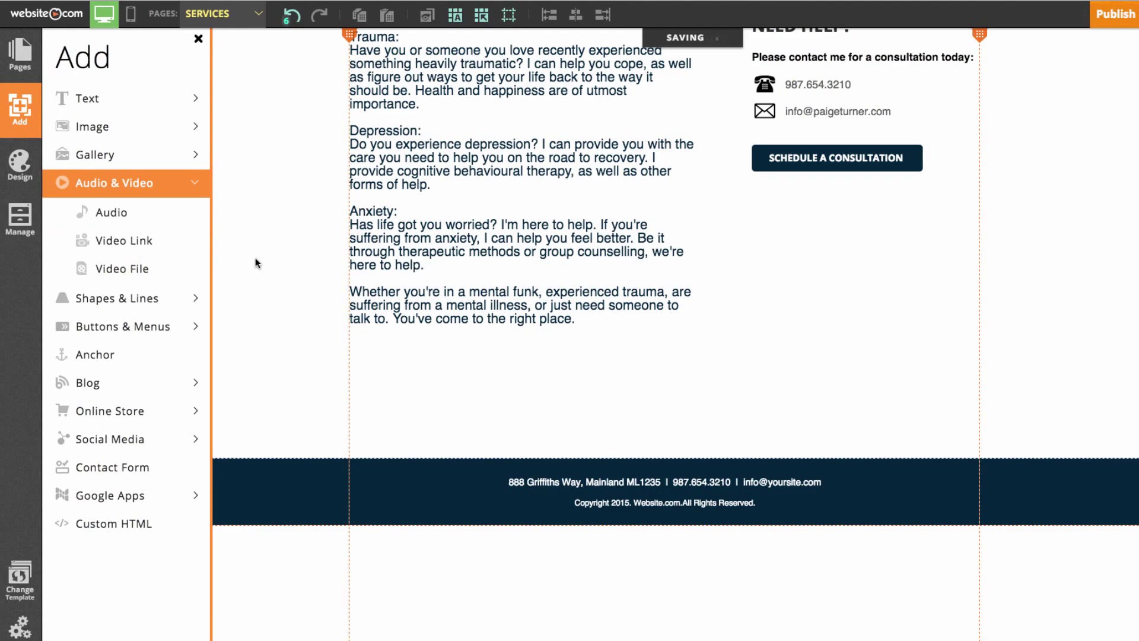
{"action": "scroll", "coordinate": [603, 324], "scroll_direction": "up", "scroll_amount": 10}
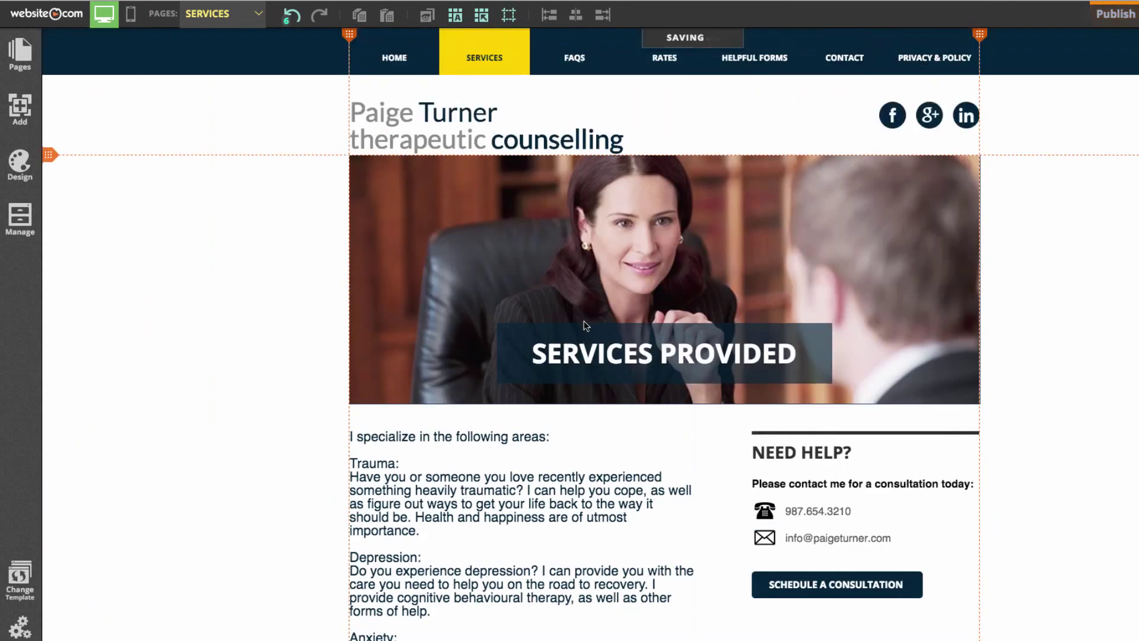
{"action": "scroll", "coordinate": [582, 322], "scroll_direction": "down", "scroll_amount": 7}
{"action": "scroll", "coordinate": [679, 321], "scroll_direction": "up", "scroll_amount": 2}
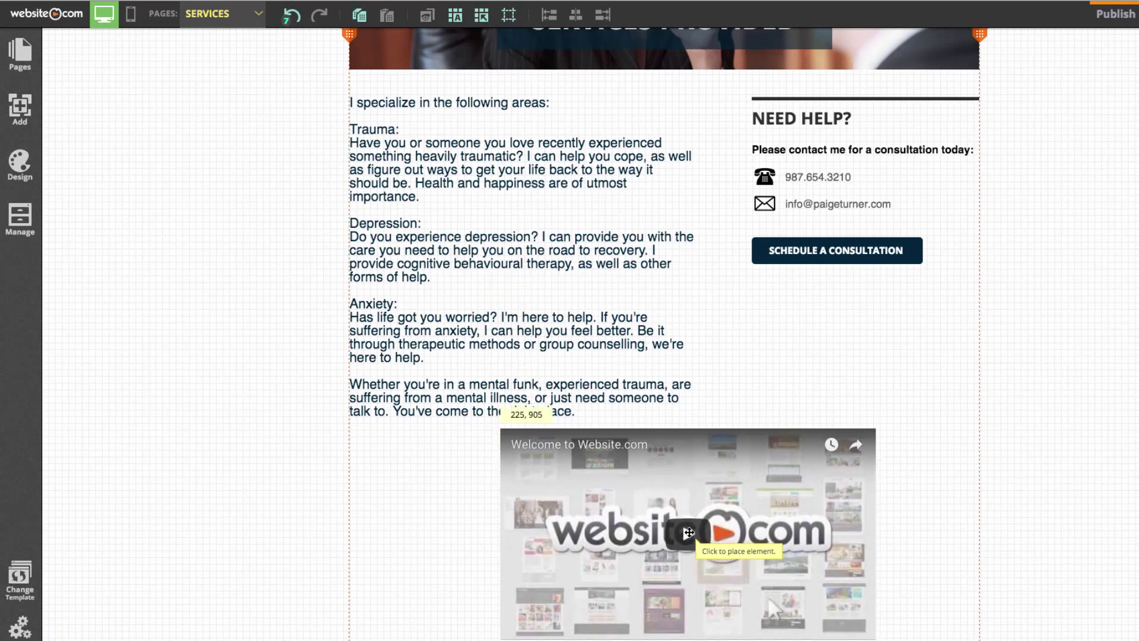
{"action": "left_click", "coordinate": [689, 533]}
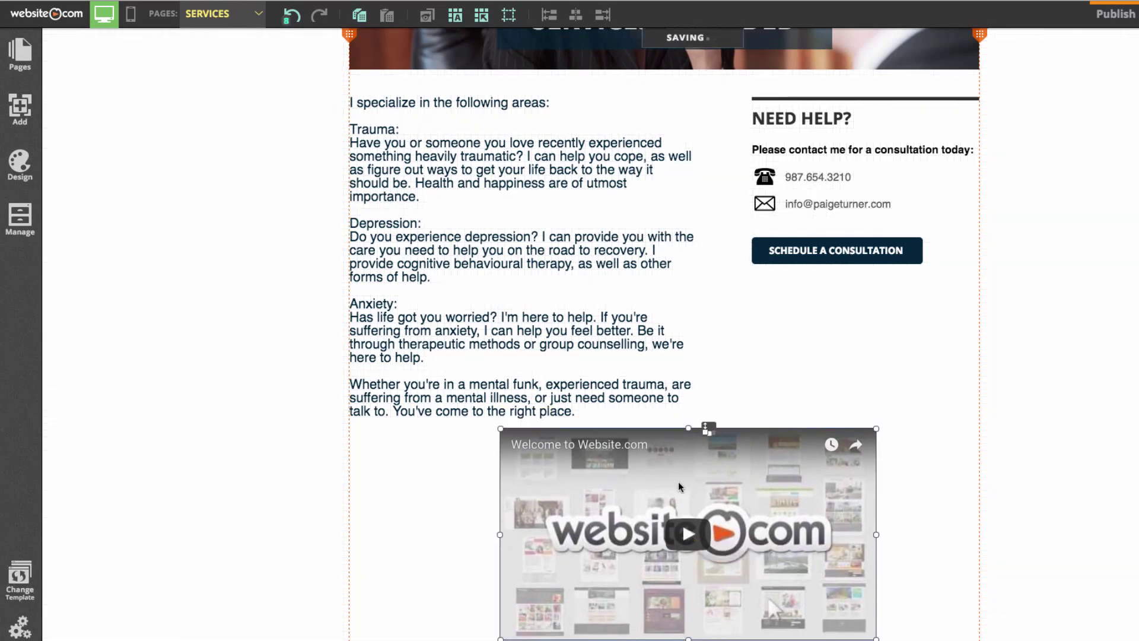
{"action": "left_click", "coordinate": [583, 514]}
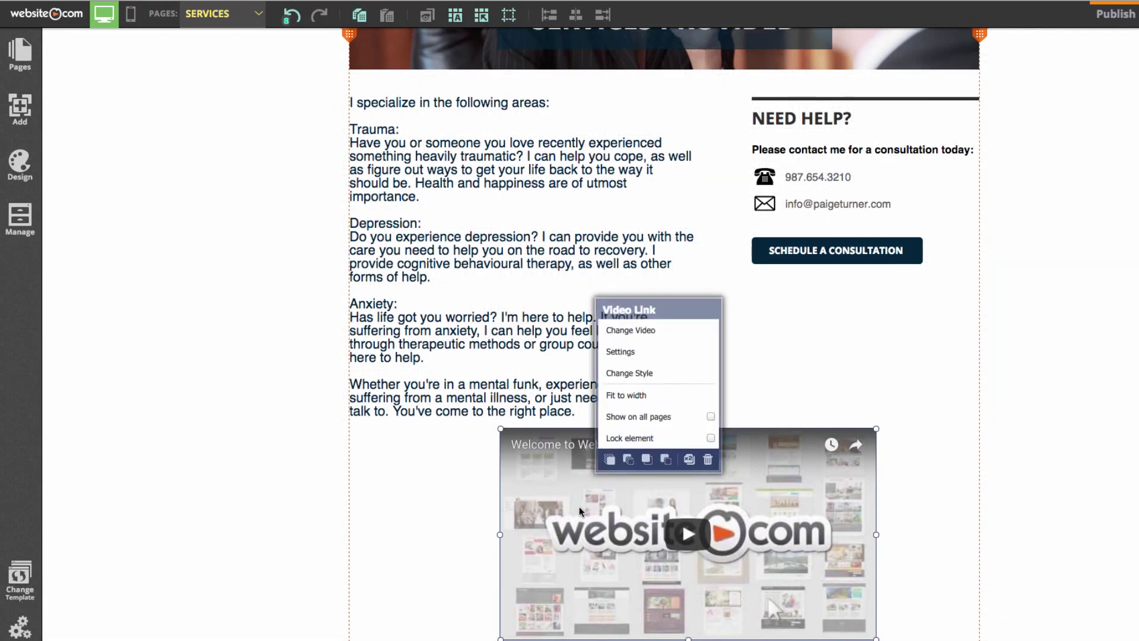
{"action": "left_click", "coordinate": [630, 330]}
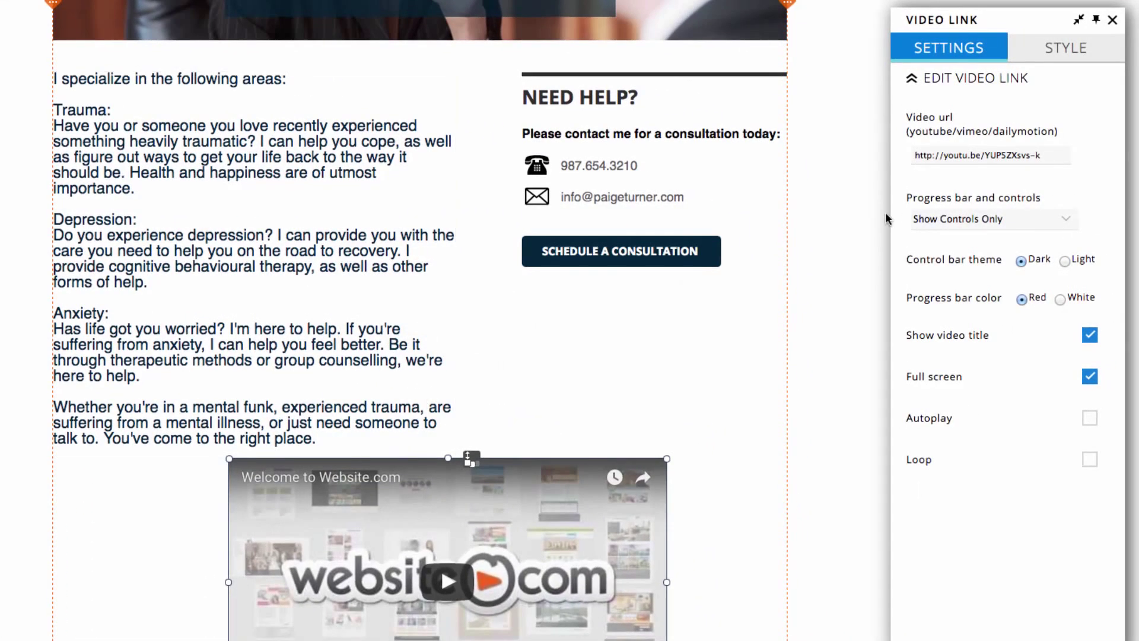
Paste the 'Your Website is Open for Business All Year Round' YouTube link as the video URL, then shift the video left
{"action": "left_click", "coordinate": [944, 149]}
{"action": "left_click_drag", "start_coordinate": [1057, 150], "coordinate": [905, 147]}
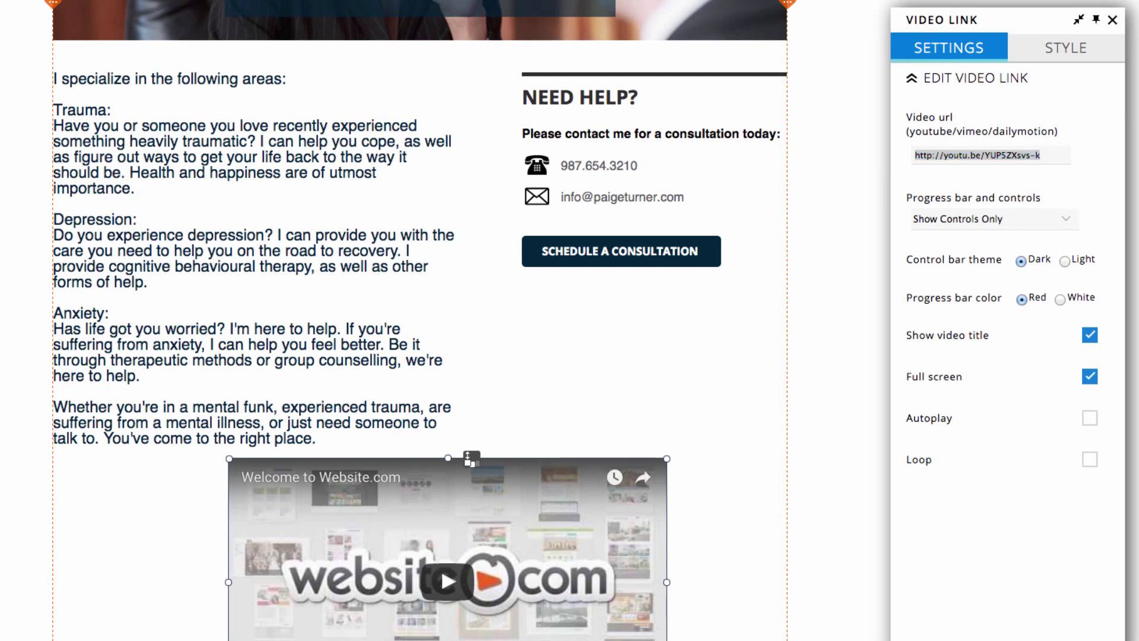
{"action": "left_click", "coordinate": [997, 161]}
{"action": "left_click", "coordinate": [1054, 157]}
{"action": "key", "text": "ctrl+a"}
{"action": "type", "text": "https://www.youtube.com/watch?v=4LZPzd3HvsE"}
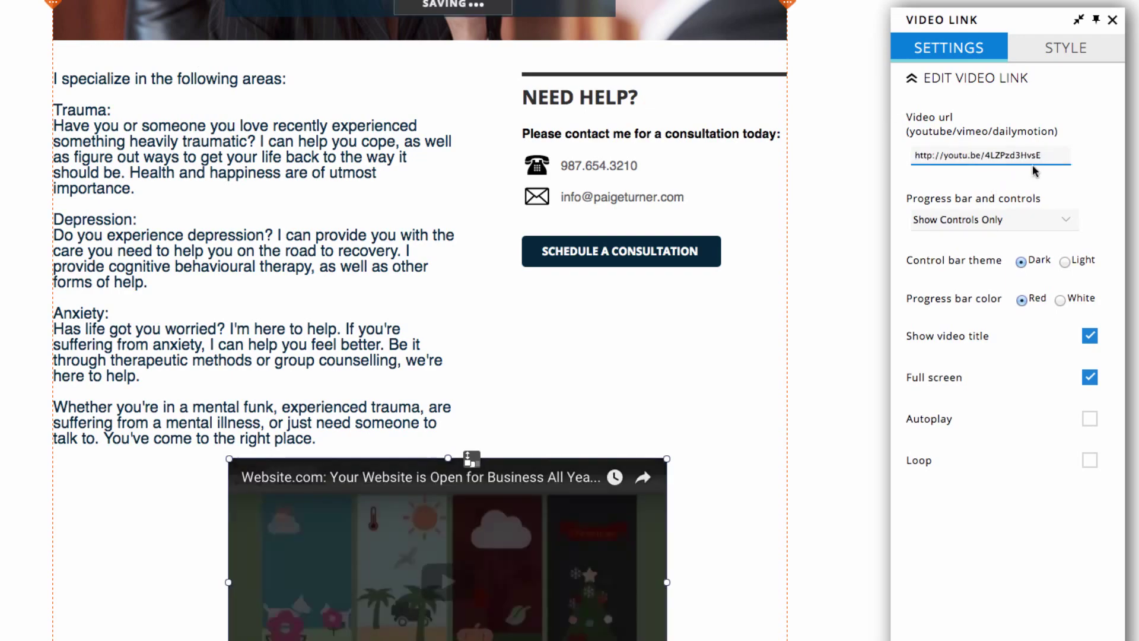
{"action": "scroll", "coordinate": [633, 348], "scroll_direction": "up", "scroll_amount": 1}
{"action": "scroll", "coordinate": [634, 348], "scroll_direction": "down", "scroll_amount": 3}
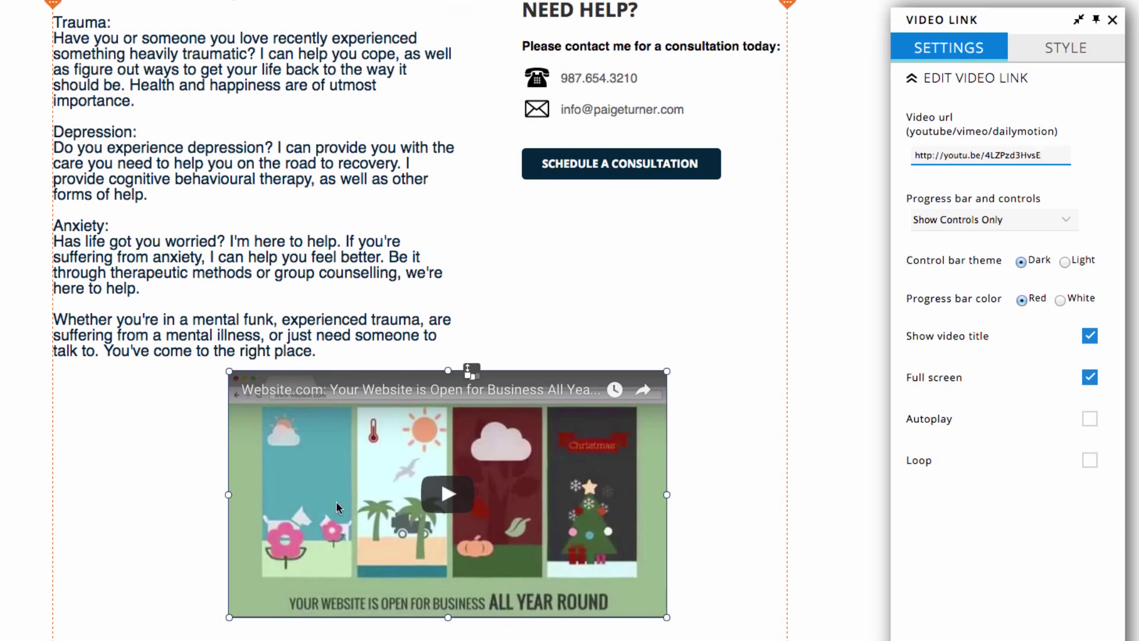
{"action": "left_click", "coordinate": [764, 462]}
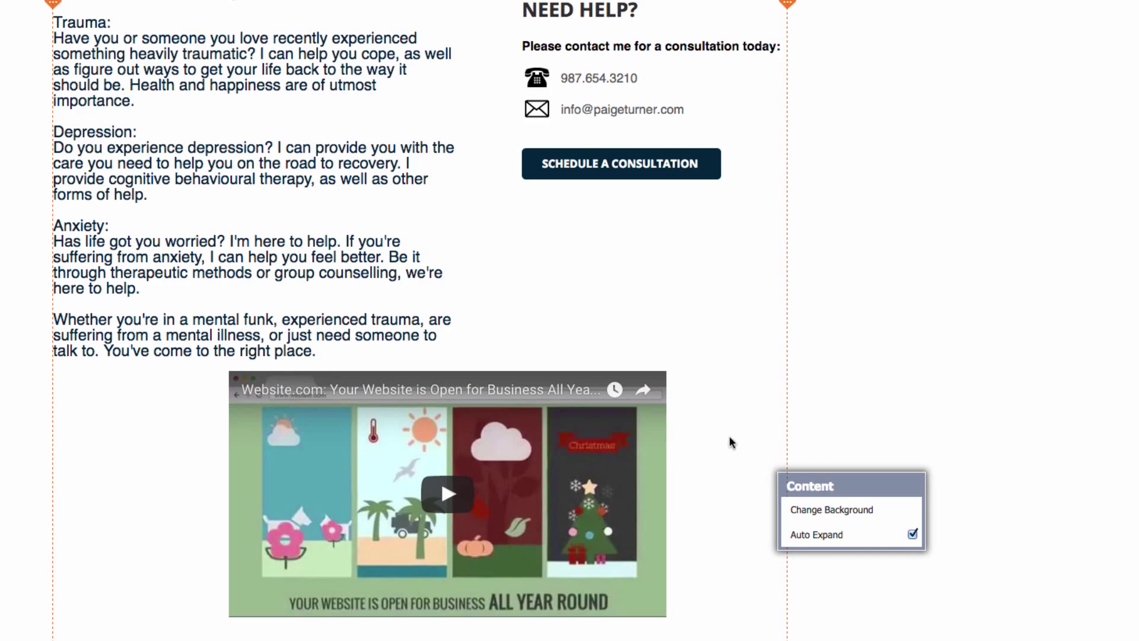
{"action": "left_click_drag", "start_coordinate": [556, 442], "coordinate": [385, 446]}
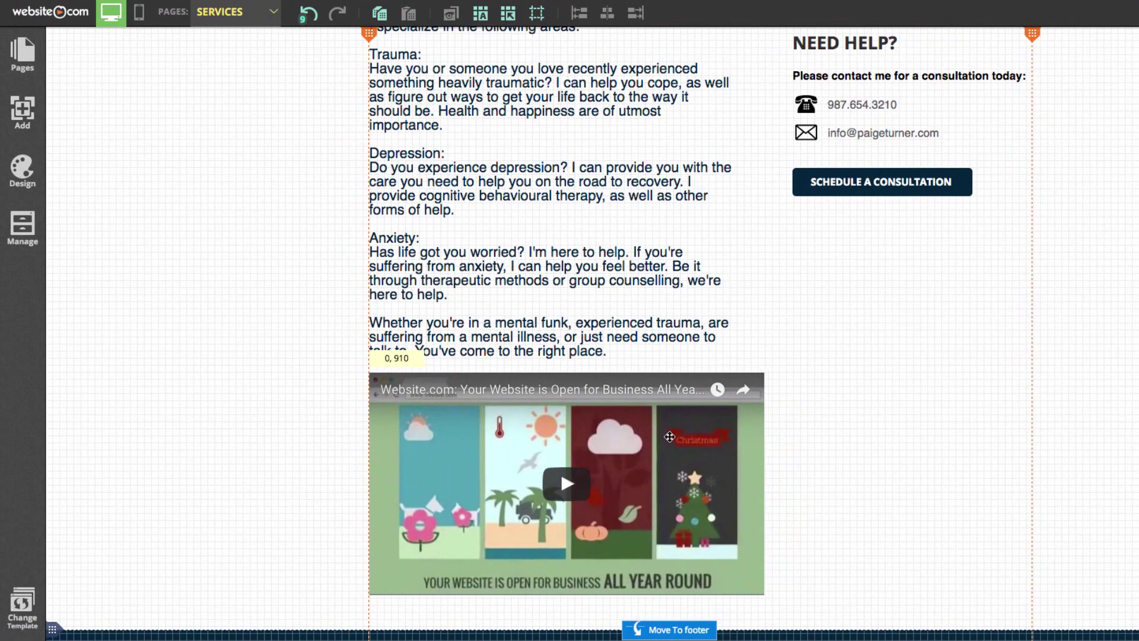
Drop the video under the body text, add a Custom HTML box beside it, and open its code editor
{"action": "left_click_drag", "start_coordinate": [669, 436], "coordinate": [18, 118]}
{"action": "left_click", "coordinate": [18, 117]}
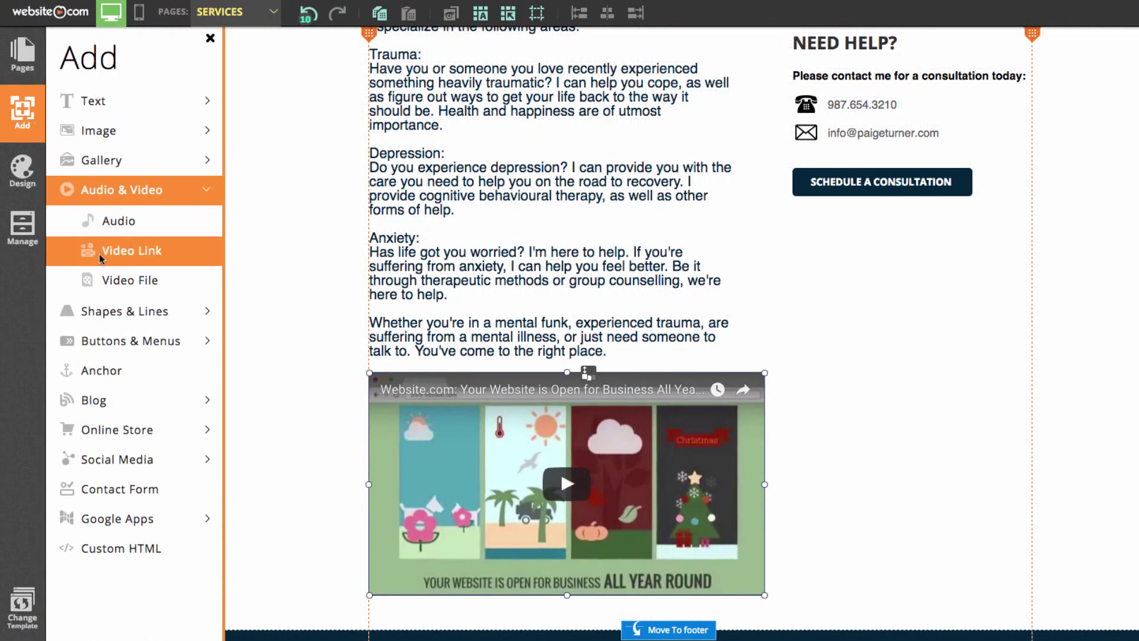
{"action": "left_click", "coordinate": [123, 553]}
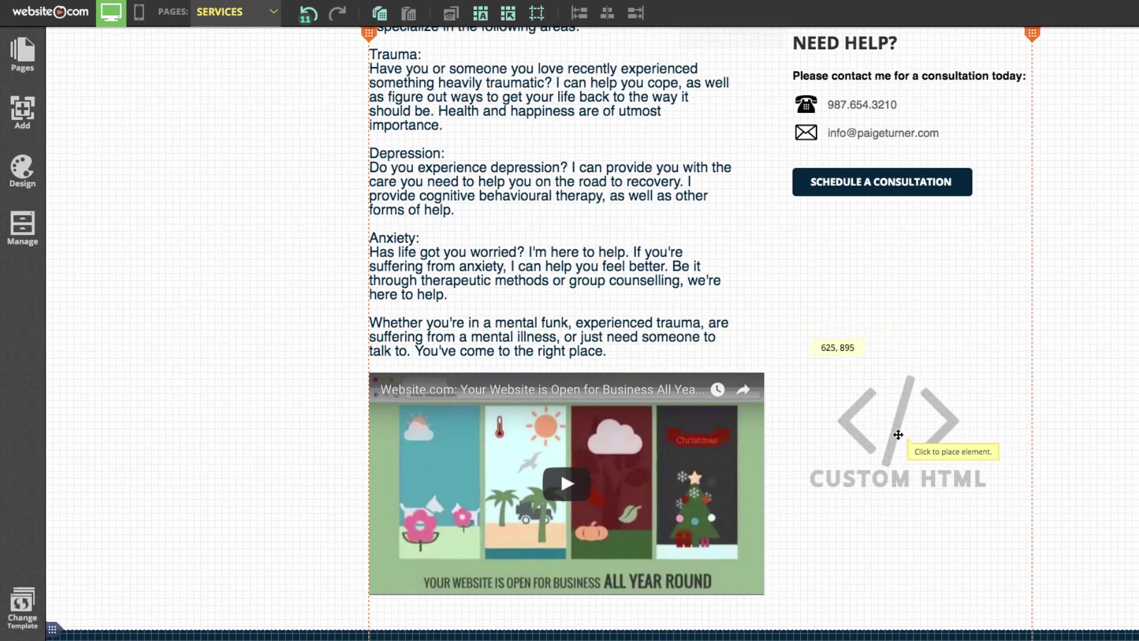
{"action": "left_click", "coordinate": [913, 463]}
{"action": "left_click", "coordinate": [901, 459]}
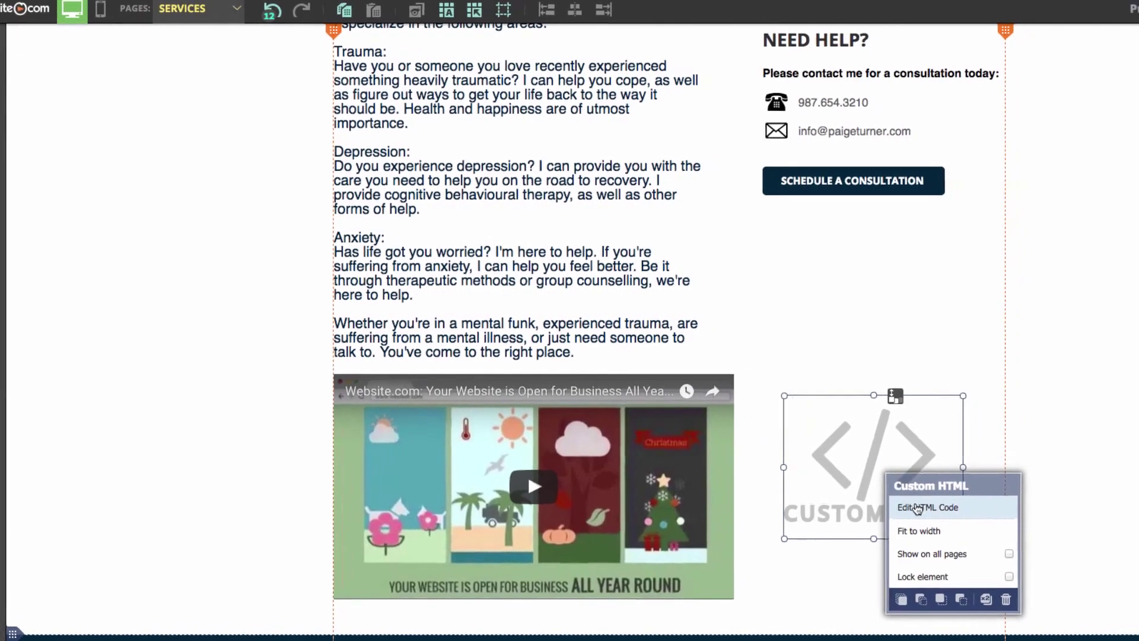
{"action": "left_click", "coordinate": [917, 509]}
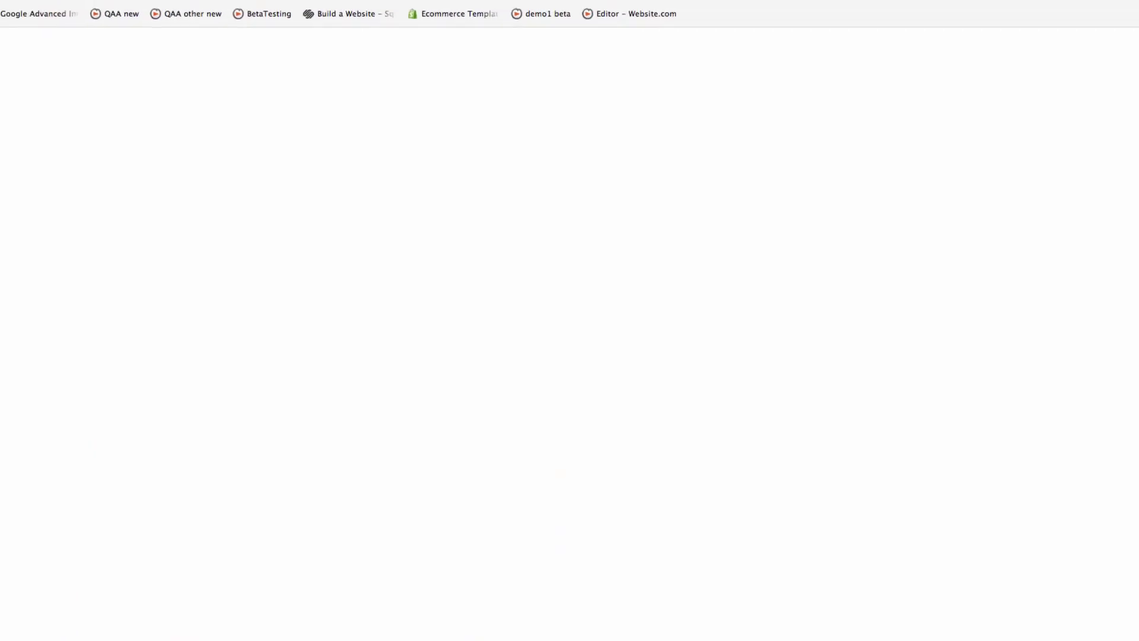
Copy the script tag from the socialpsychology.org headlines page into the Custom HTML code box
{"action": "type", "text": "http://www.socialpsychology.org/headlines.htm?numheadlines=5&show=blue&agree=Yes"}
{"action": "key", "text": "Return"}
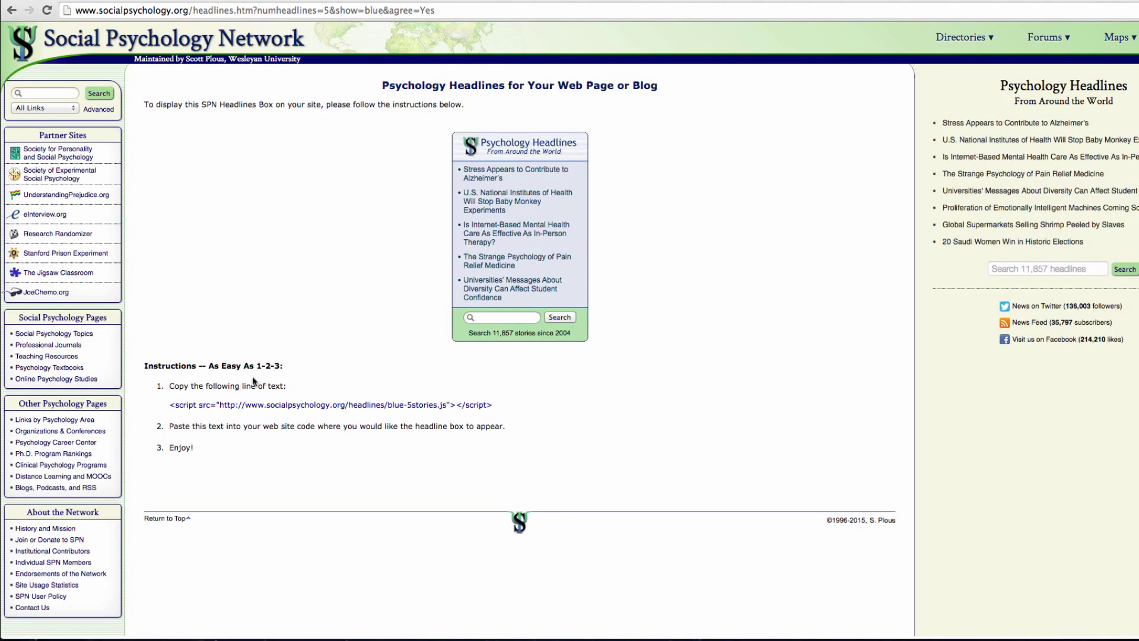
{"action": "left_click_drag", "start_coordinate": [167, 404], "coordinate": [482, 410]}
{"action": "key", "text": "ctrl+c"}
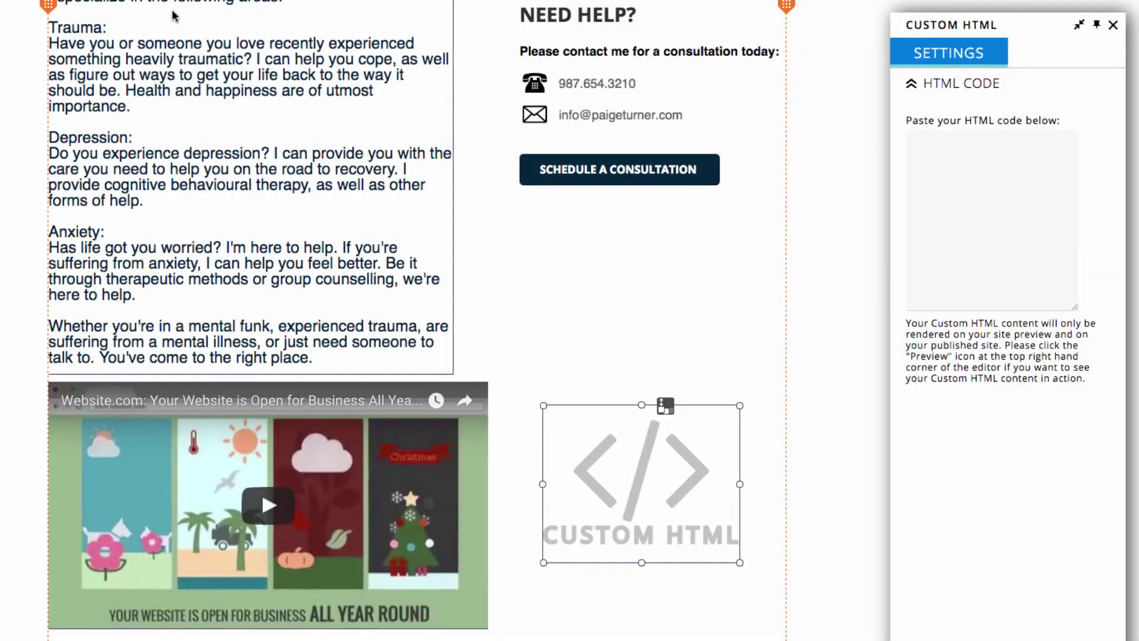
{"action": "left_click", "coordinate": [1032, 163]}
{"action": "key", "text": "ctrl+v"}
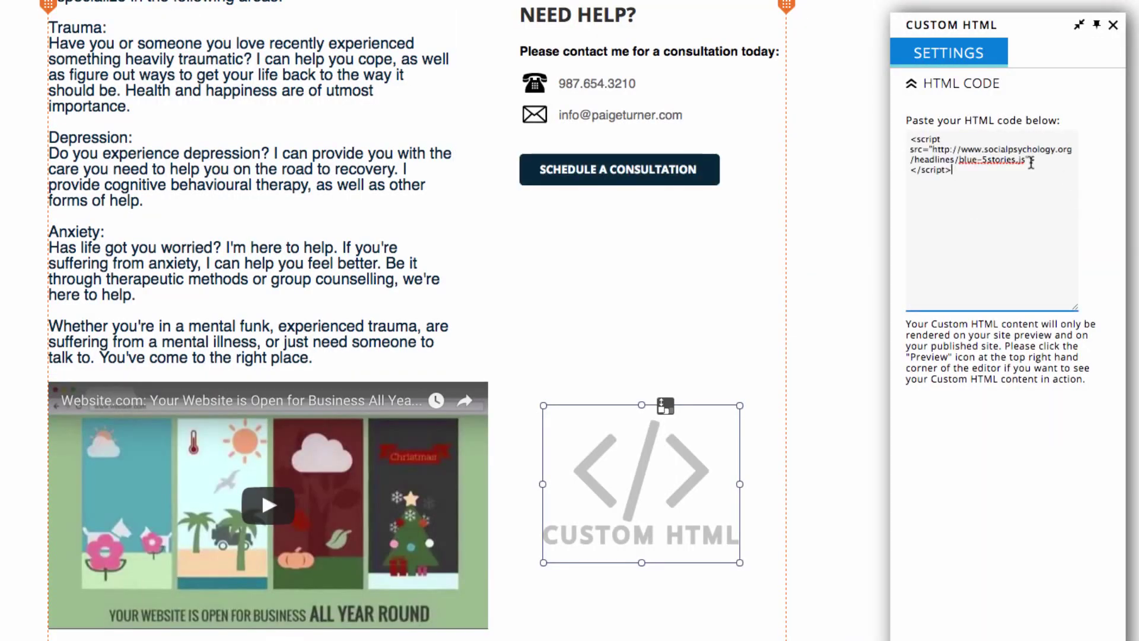
Close the code settings to save the headlines widget, then bring up the site's pages list
{"action": "left_click", "coordinate": [841, 304]}
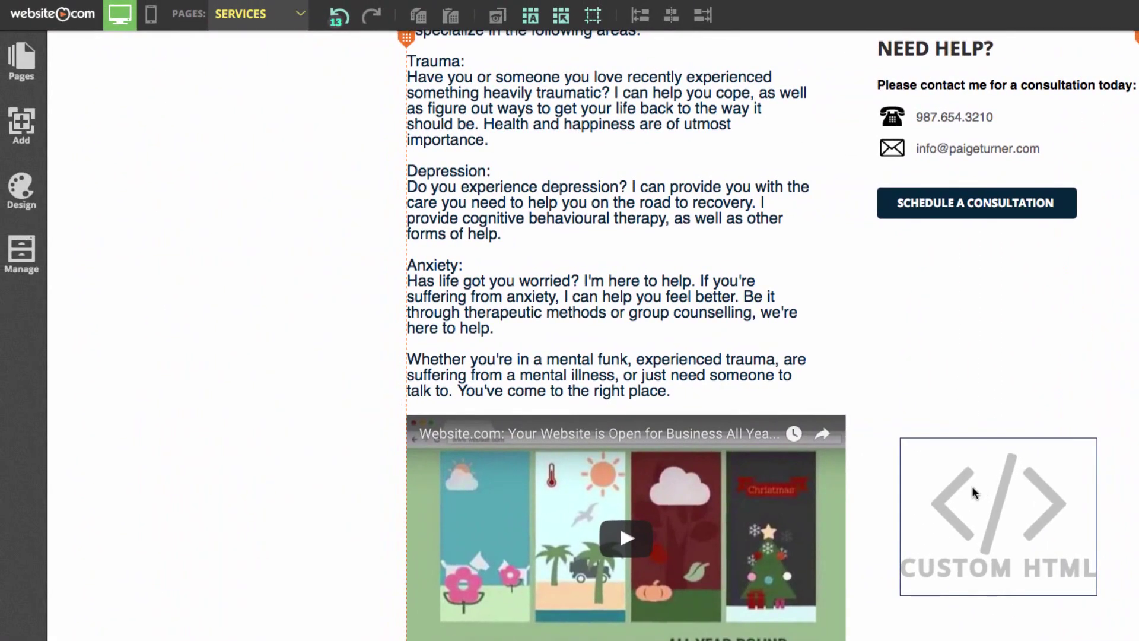
{"action": "left_click", "coordinate": [21, 60]}
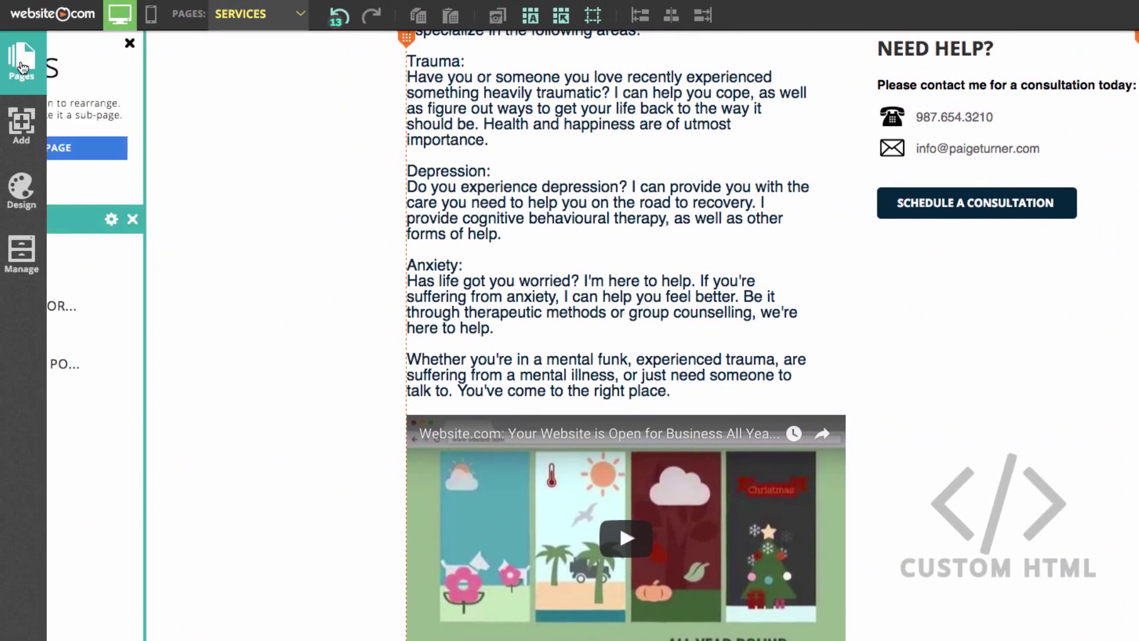
Add a new top-level Blog-type page named BLOG
{"action": "left_click", "coordinate": [127, 153]}
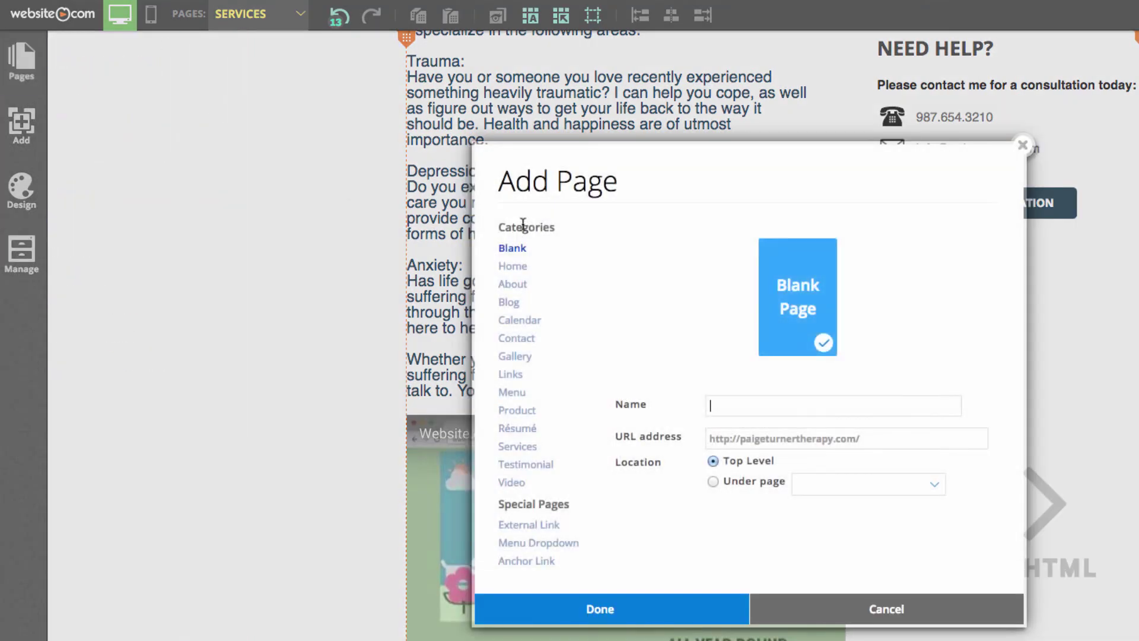
{"action": "left_click", "coordinate": [509, 303]}
{"action": "left_click", "coordinate": [758, 403]}
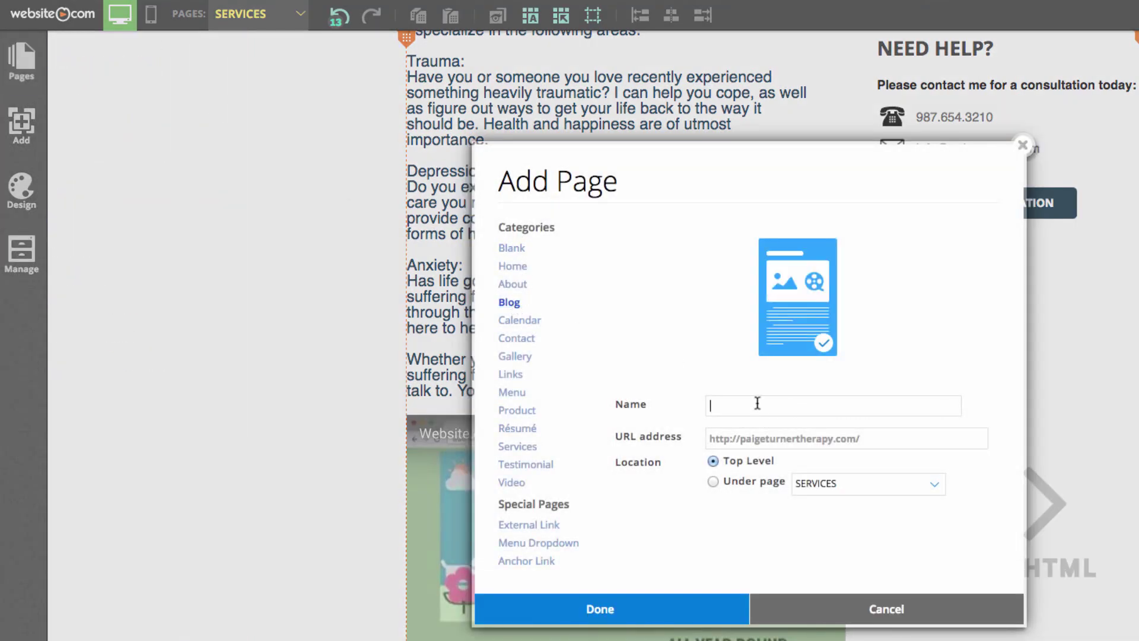
{"action": "type", "text": "BLOG"}
{"action": "left_click", "coordinate": [601, 611]}
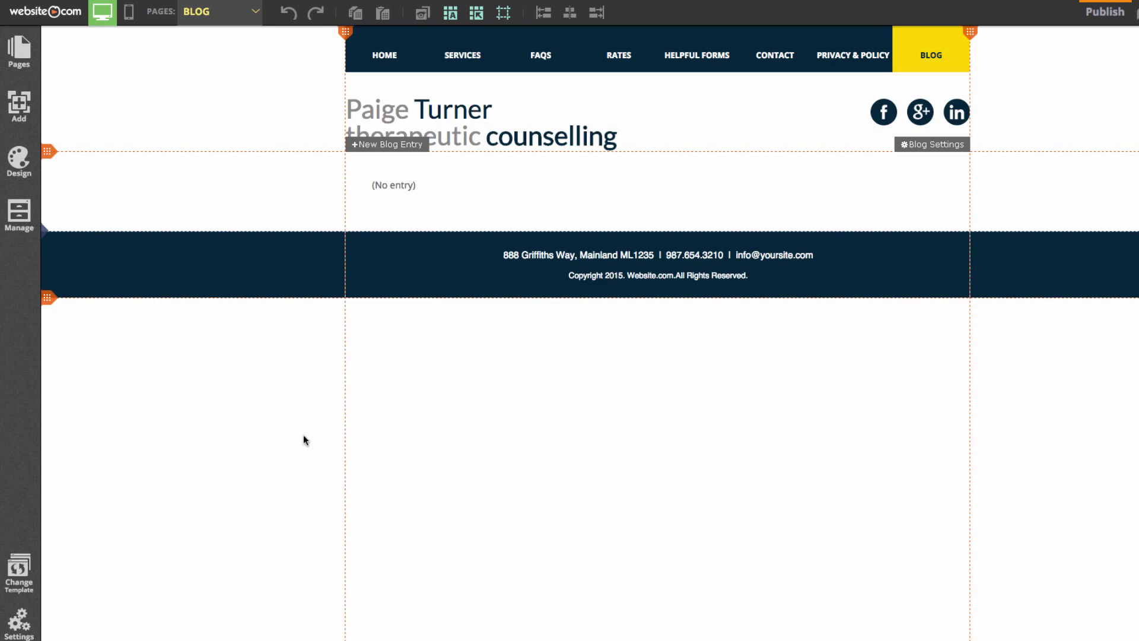
Create and save a blog entry titled 'Welcome to Paige Turner Therapy' with the welcome text from the sticky note
{"action": "right_click", "coordinate": [382, 154]}
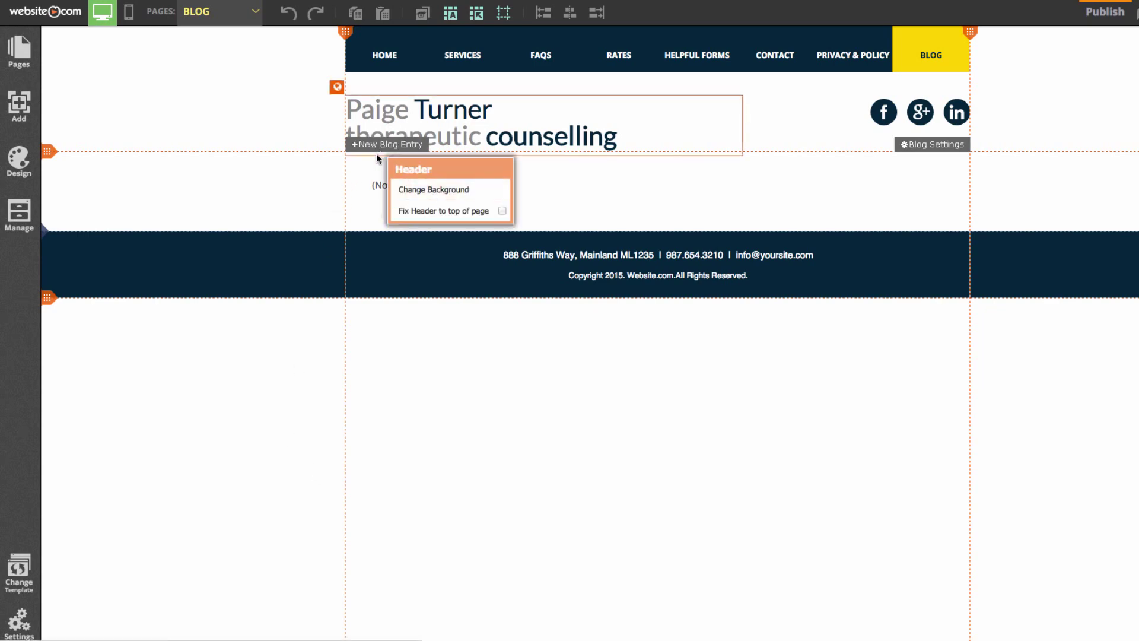
{"action": "left_click", "coordinate": [385, 147]}
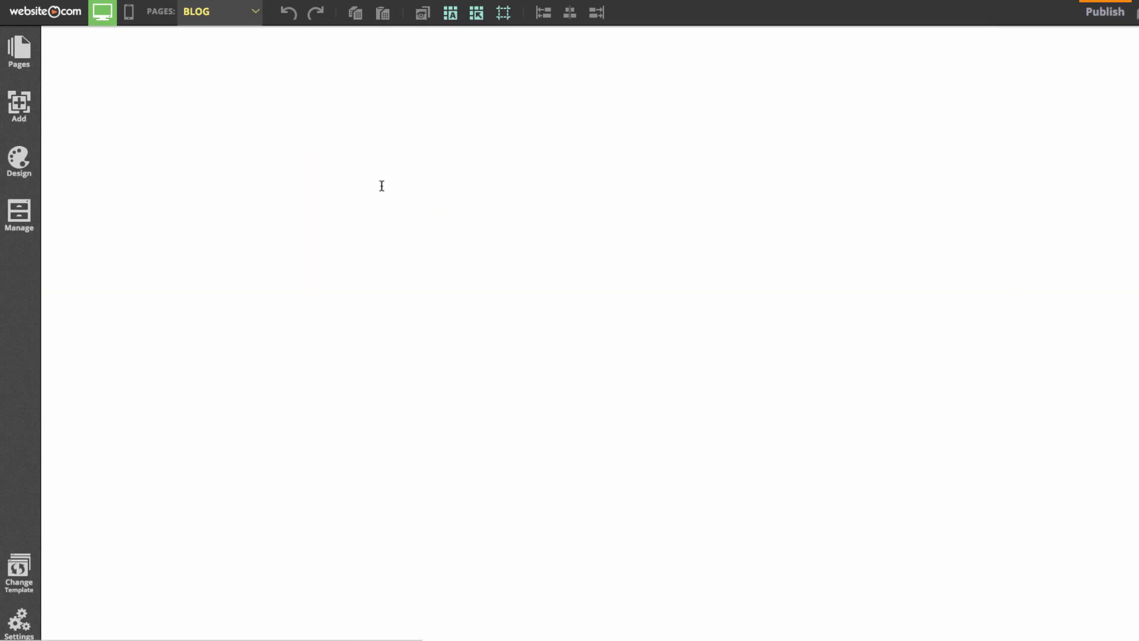
{"action": "left_click", "coordinate": [150, 175]}
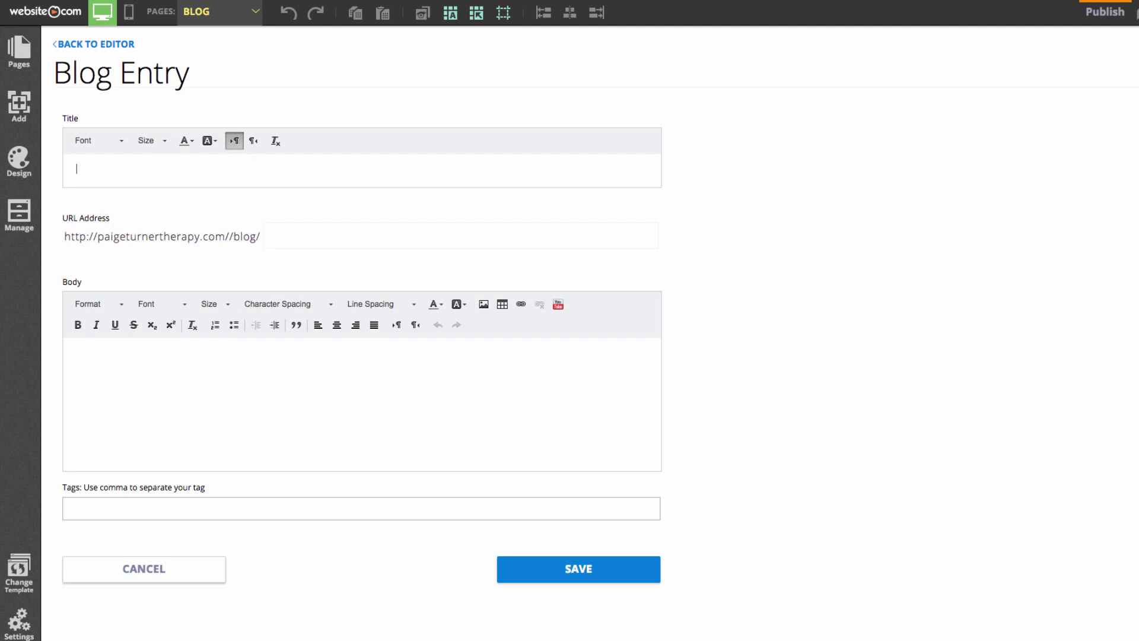
{"action": "mouse_move", "coordinate": [877, 627]}
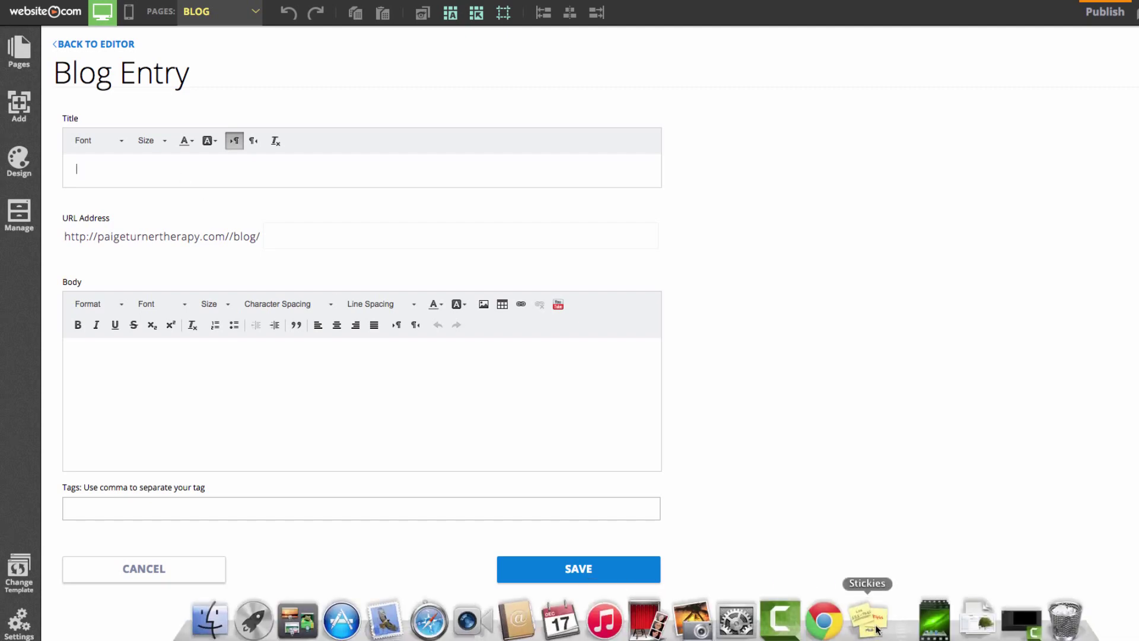
{"action": "left_click", "coordinate": [875, 627]}
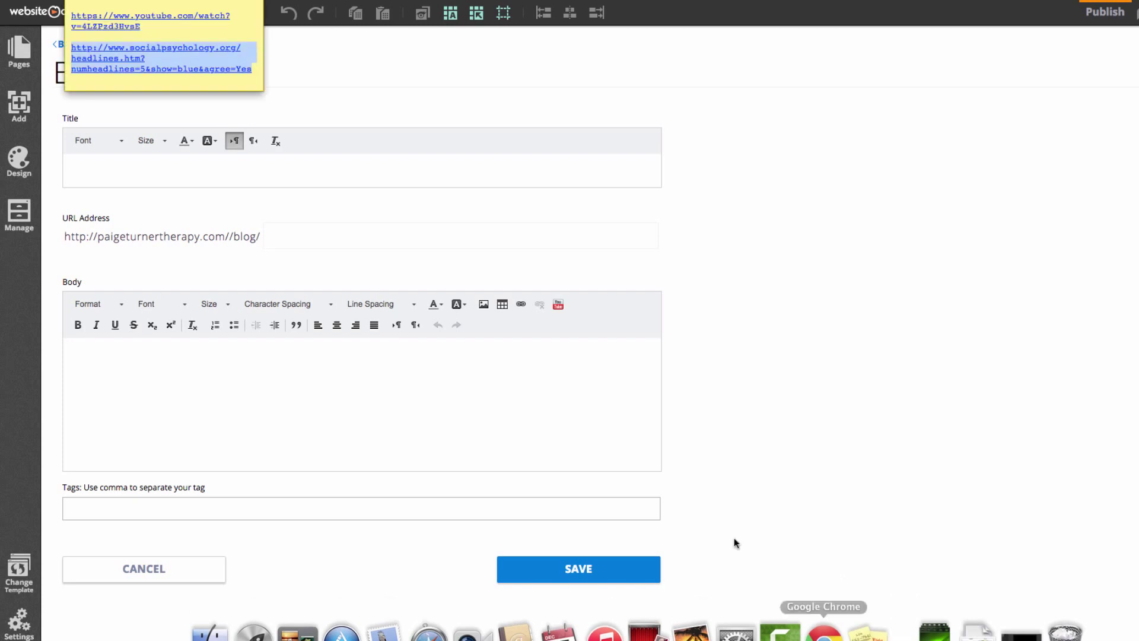
{"action": "left_click_drag", "start_coordinate": [175, 44], "coordinate": [111, 2]}
{"action": "left_click", "coordinate": [356, 403]}
{"action": "type", "text": "Therapeutic Counselling blog. This is our very first post. Follow us for the latest updates, news and tips for helping your brain be the best it can be. Feel free to comment below."}
{"action": "left_click", "coordinate": [127, 169]}
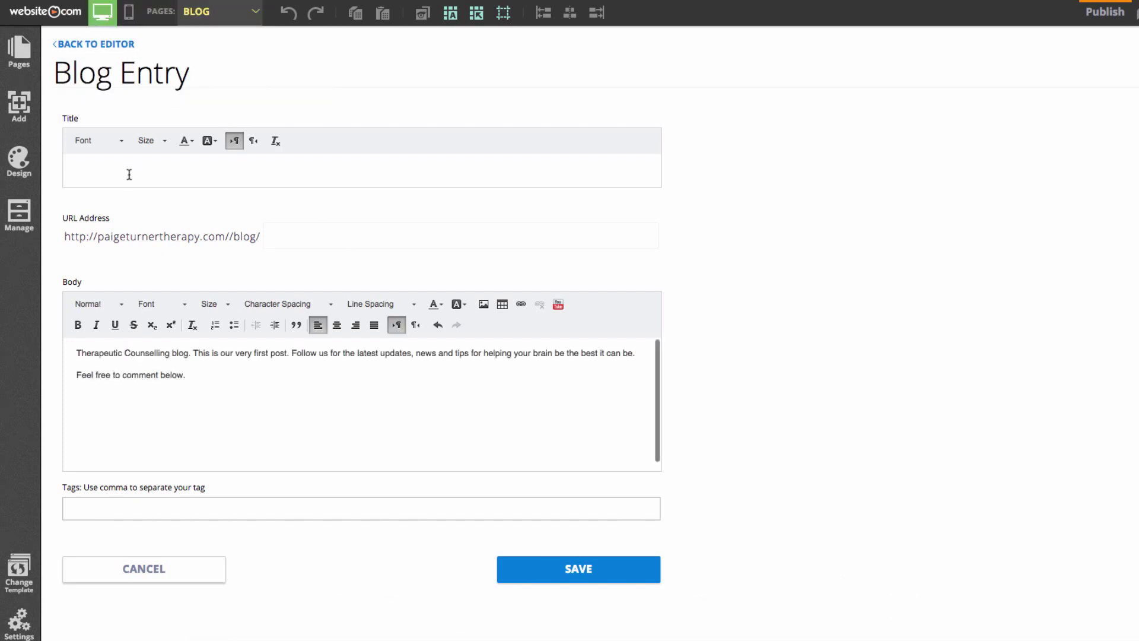
{"action": "type", "text": "Welcome to Paige Turner Therapy"}
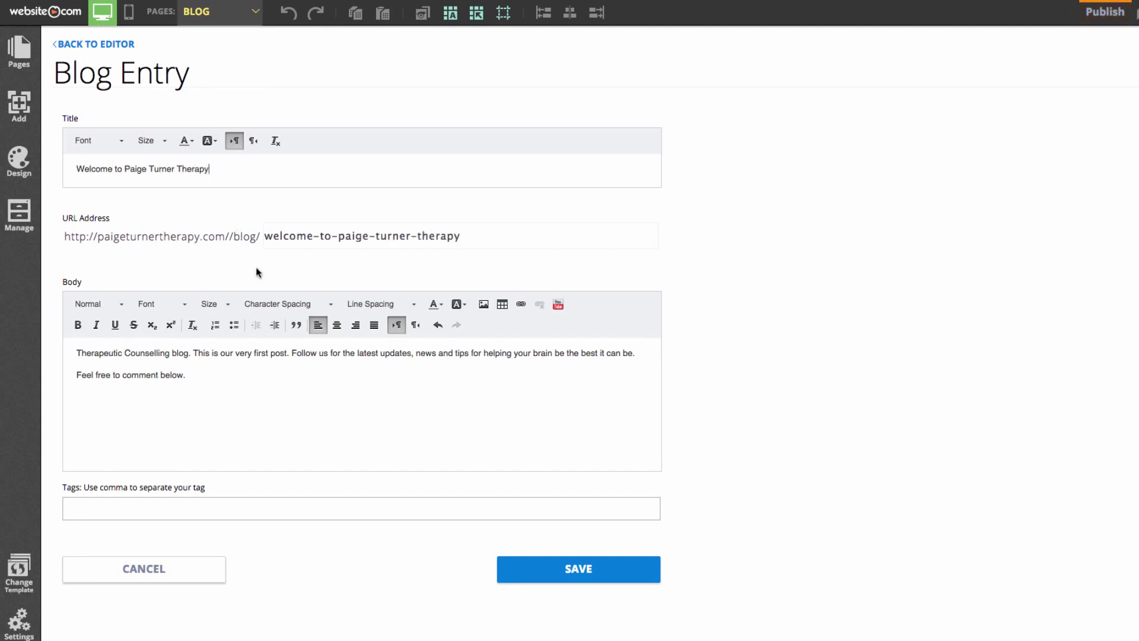
{"action": "left_click", "coordinate": [631, 573]}
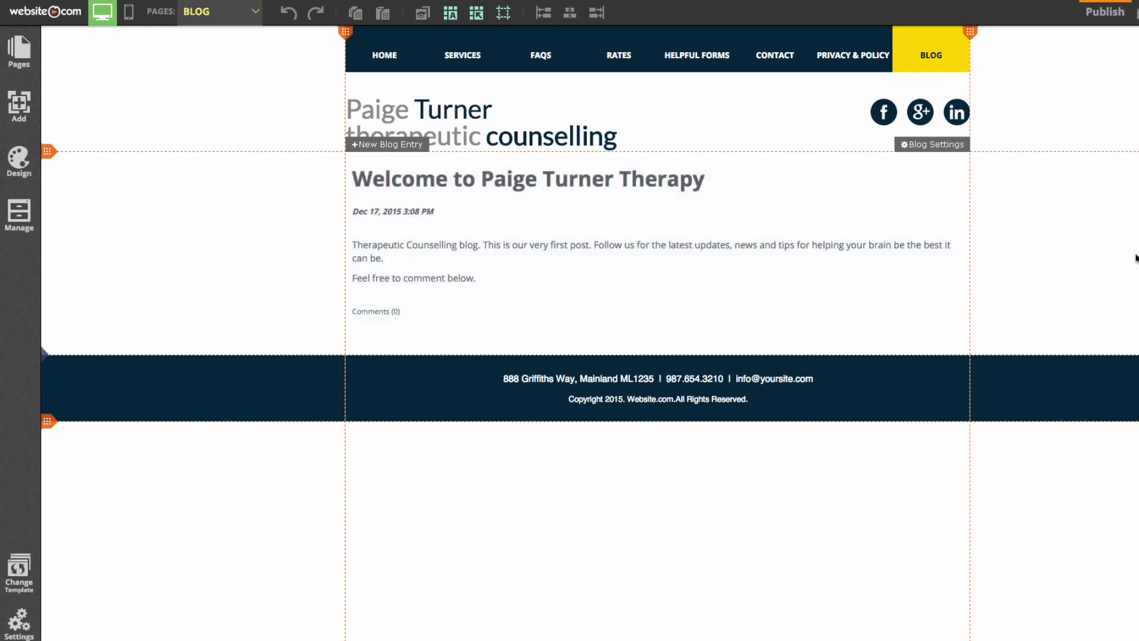
On the CONTACT page, change the map's address from Canada Place to the practice's street address
{"action": "left_click", "coordinate": [190, 13]}
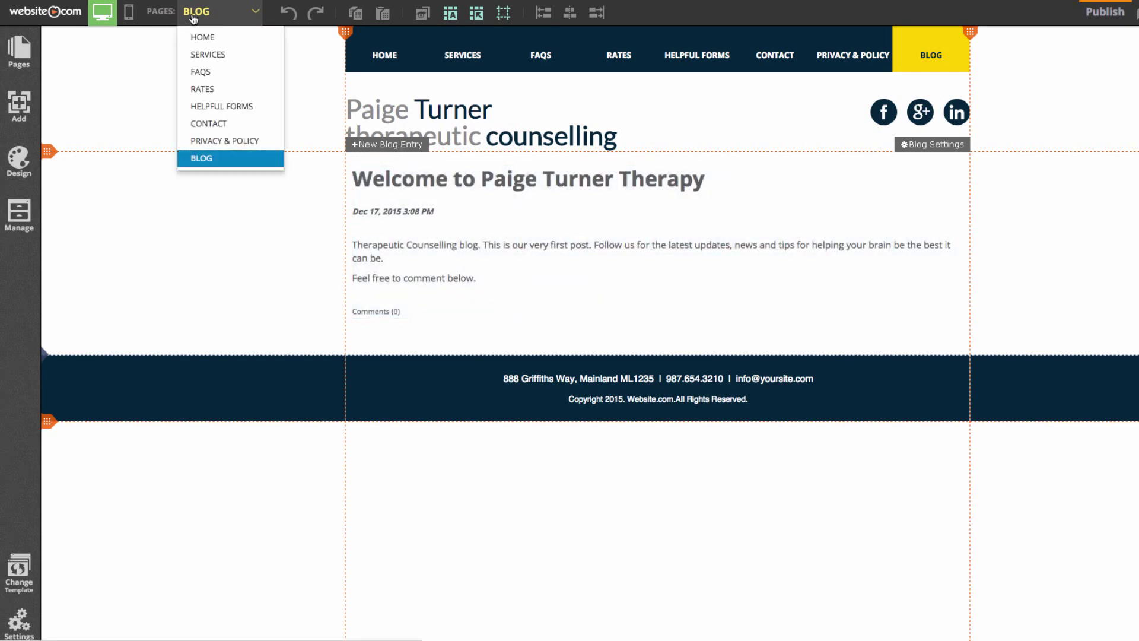
{"action": "left_click", "coordinate": [227, 123]}
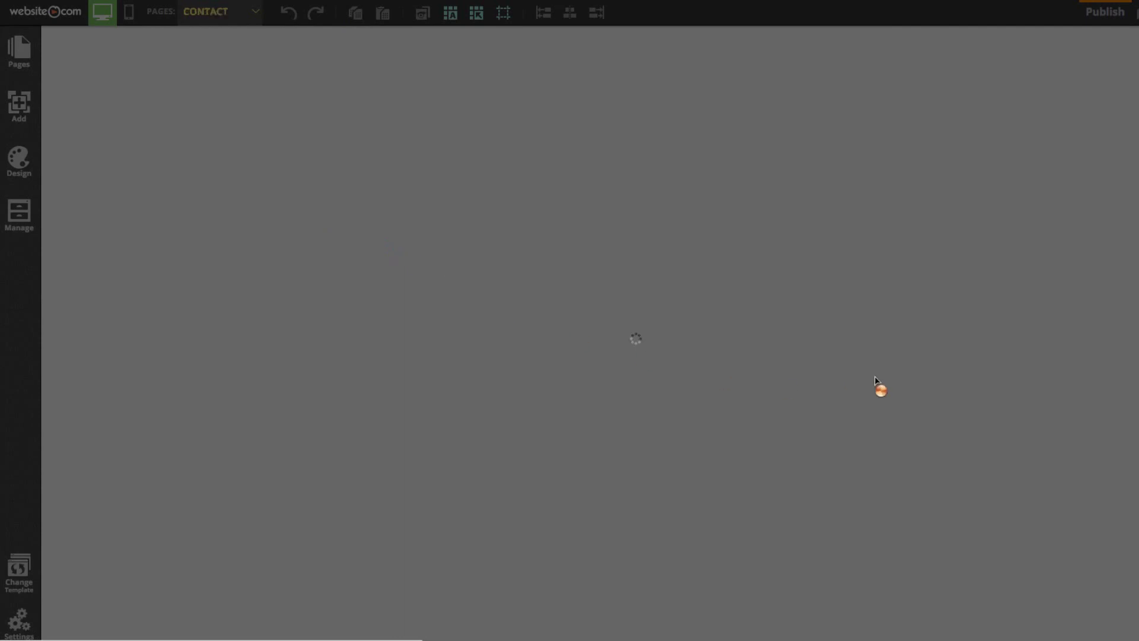
{"action": "scroll", "coordinate": [1060, 366], "scroll_direction": "down", "scroll_amount": 3}
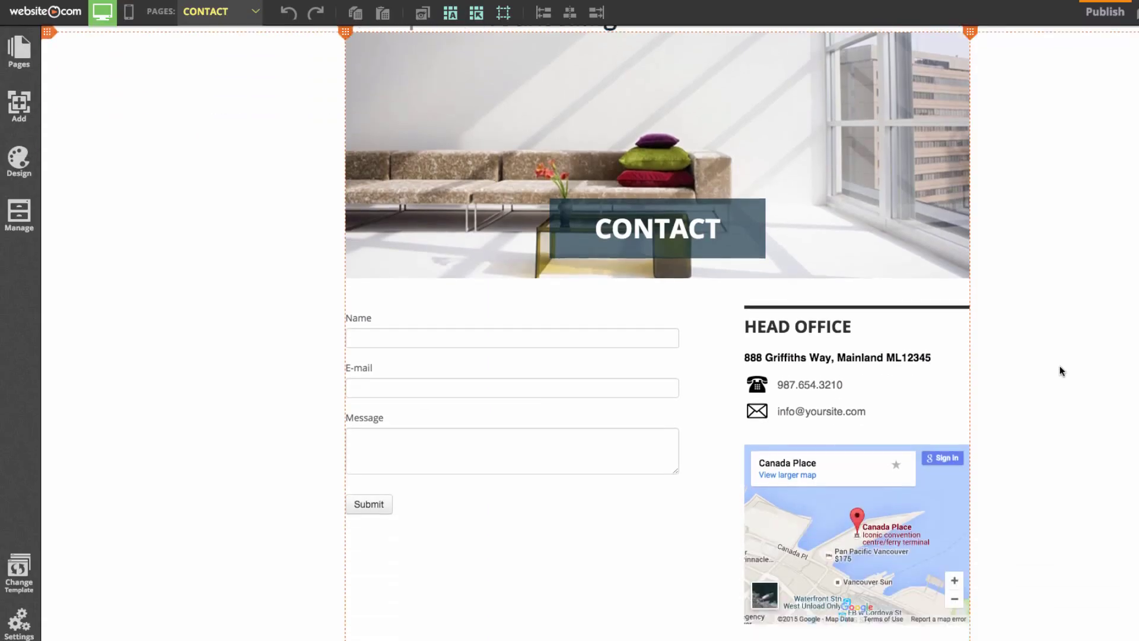
{"action": "left_click", "coordinate": [835, 478]}
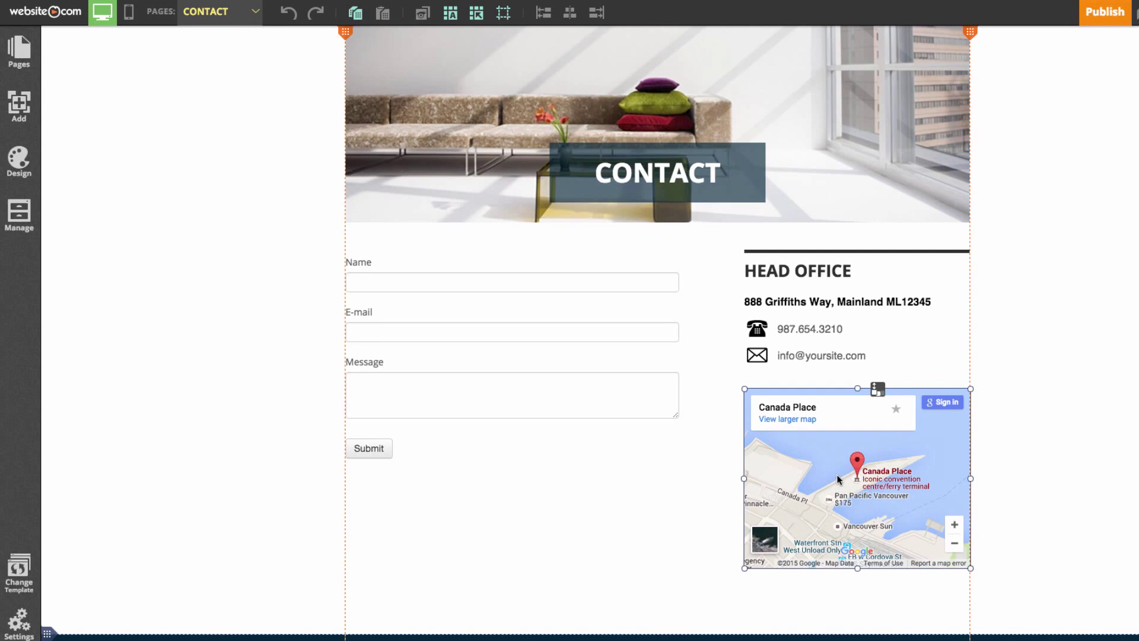
{"action": "left_click_drag", "start_coordinate": [838, 478], "coordinate": [834, 462]}
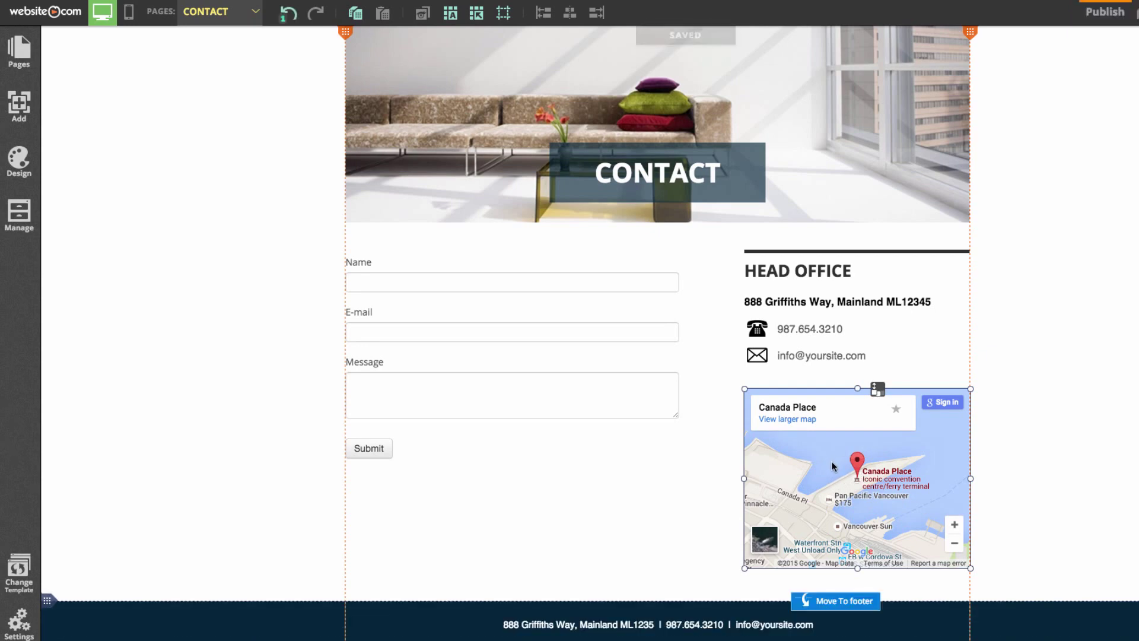
{"action": "right_click", "coordinate": [833, 463]}
{"action": "left_click", "coordinate": [872, 508]}
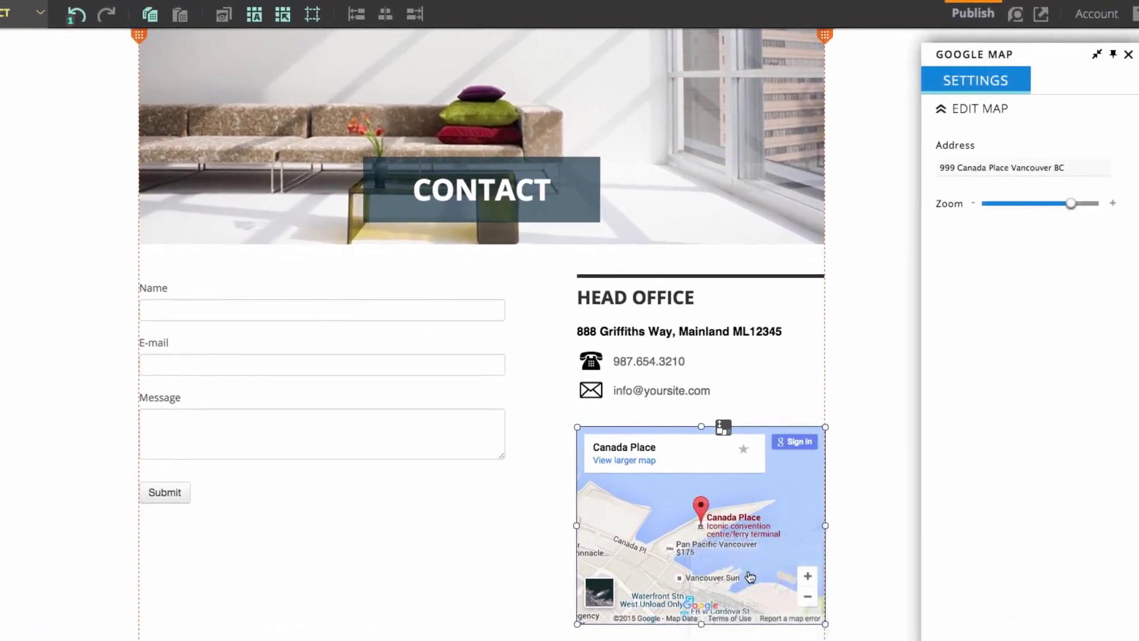
{"action": "left_click_drag", "start_coordinate": [1050, 169], "coordinate": [913, 171]}
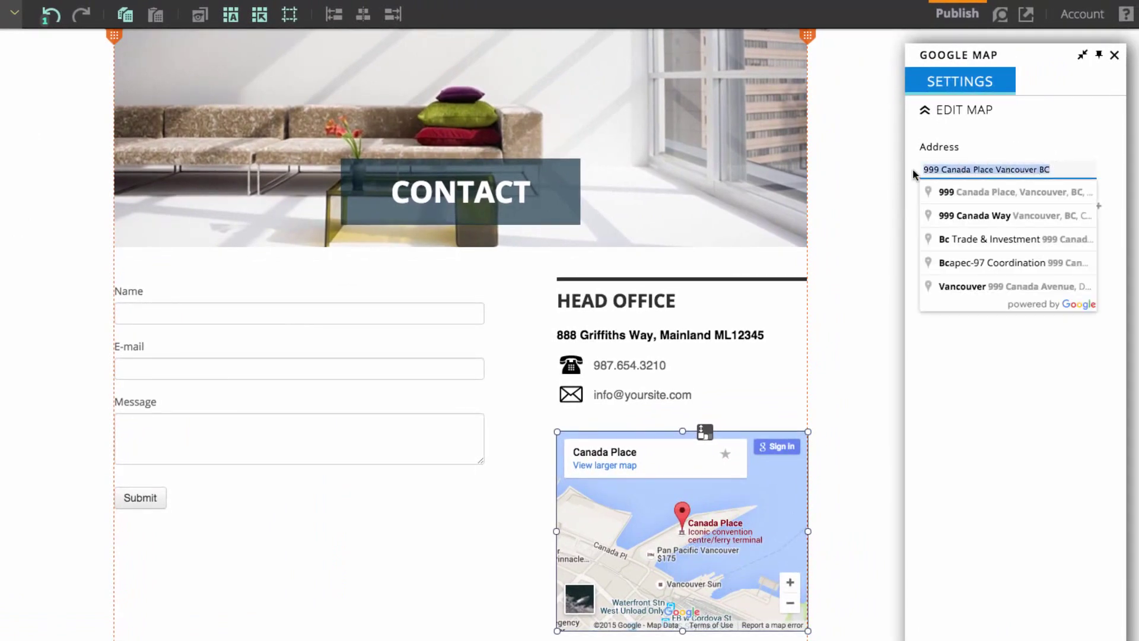
{"action": "type", "text": "3602"}
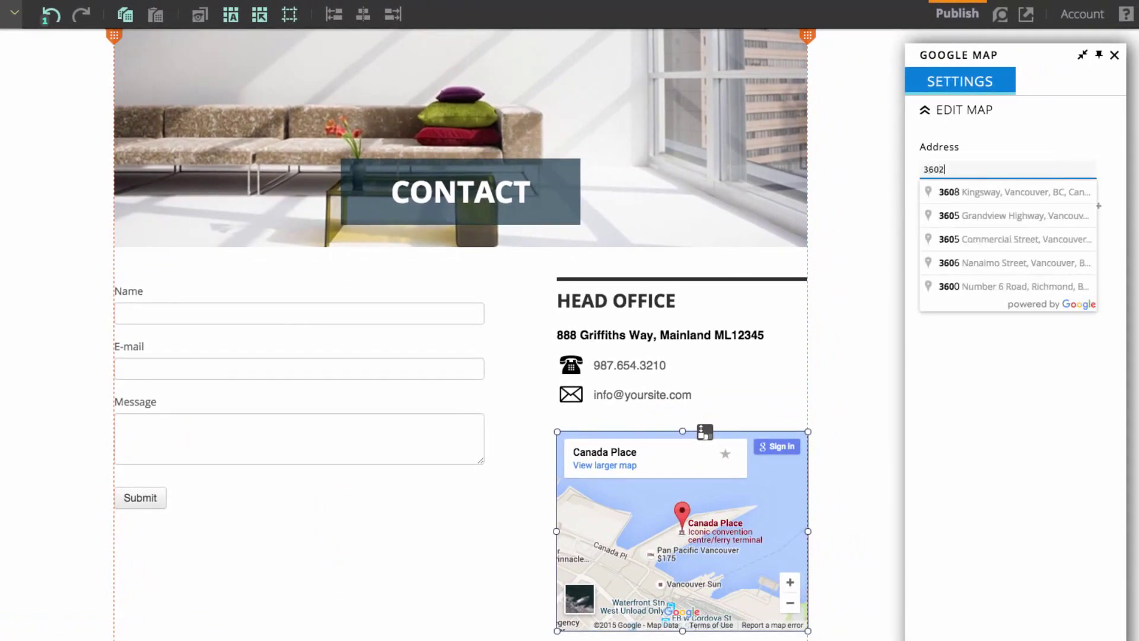
{"action": "left_click", "coordinate": [955, 189]}
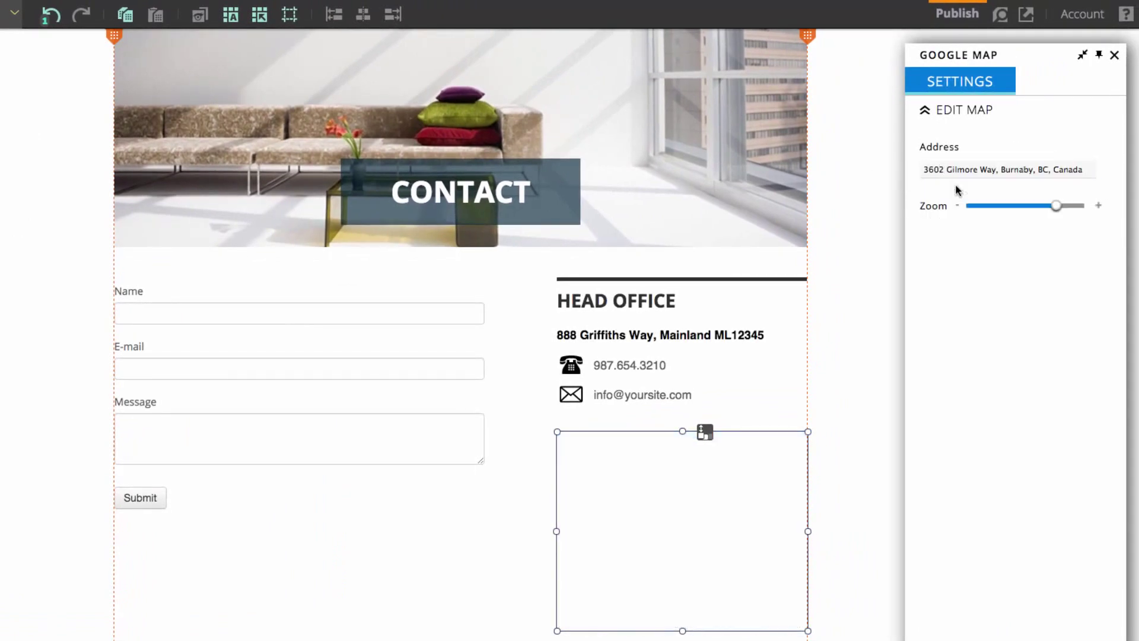
{"action": "left_click", "coordinate": [852, 364]}
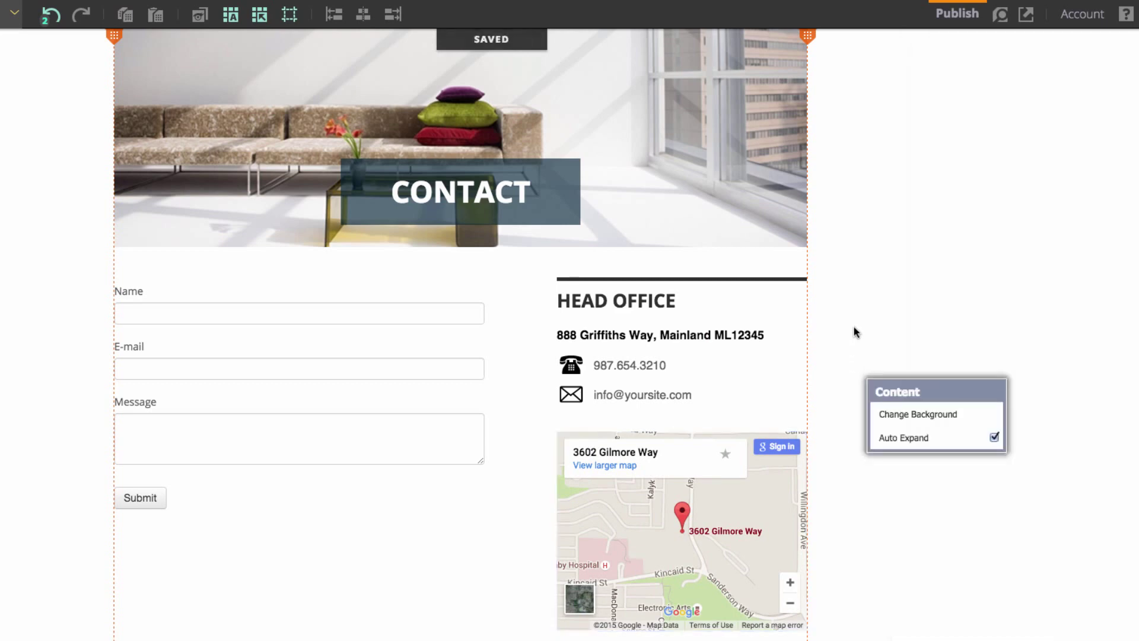
In the contact form's Security settings, choose 'Yes, protect form with CAPTCHA'
{"action": "left_click", "coordinate": [247, 387]}
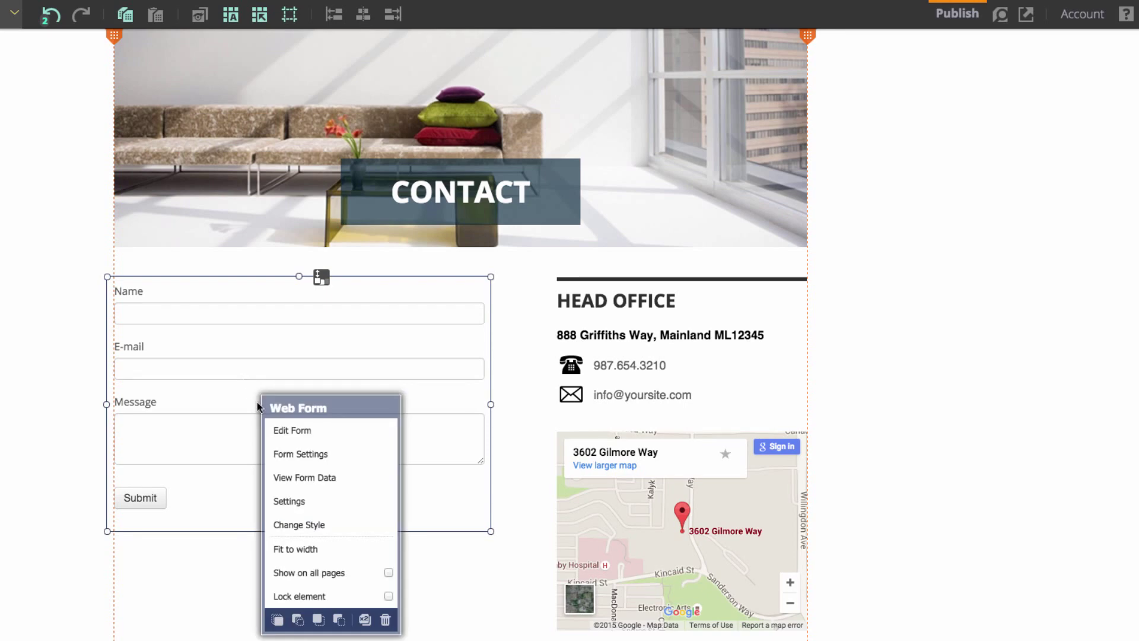
{"action": "left_click", "coordinate": [236, 386]}
{"action": "left_click", "coordinate": [279, 389]}
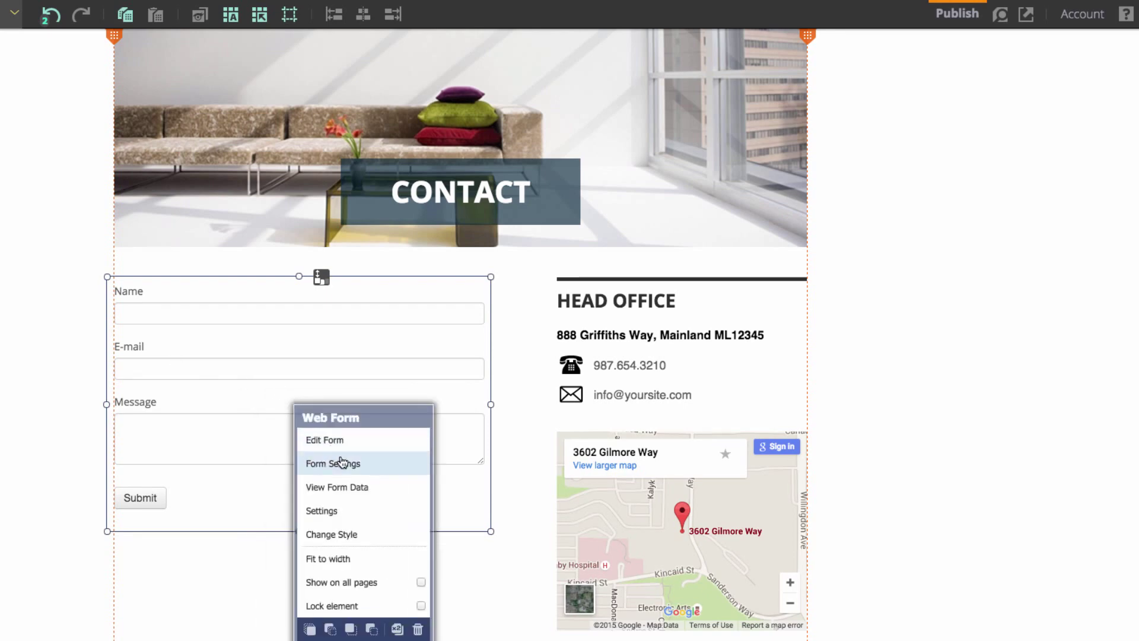
{"action": "left_click", "coordinate": [318, 464]}
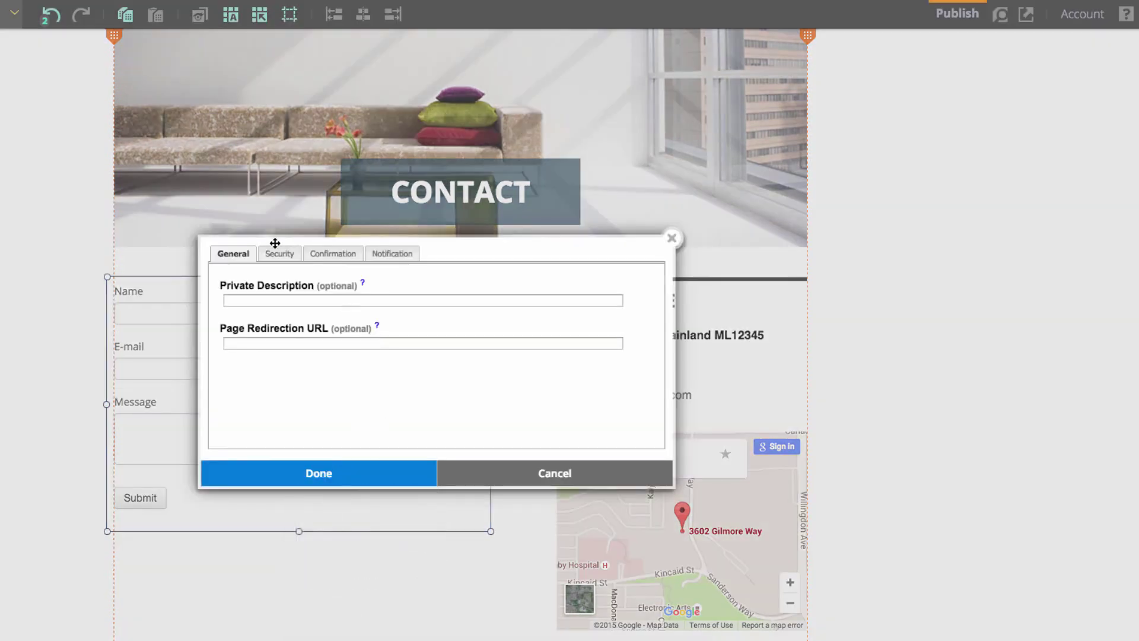
{"action": "left_click", "coordinate": [276, 255]}
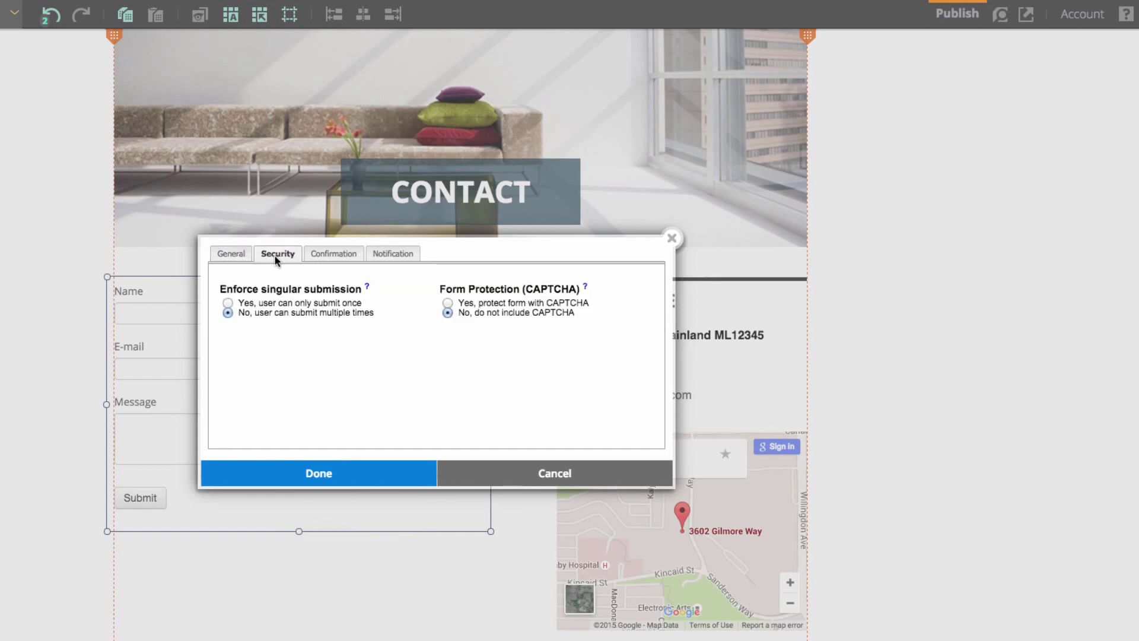
{"action": "left_click", "coordinate": [447, 304]}
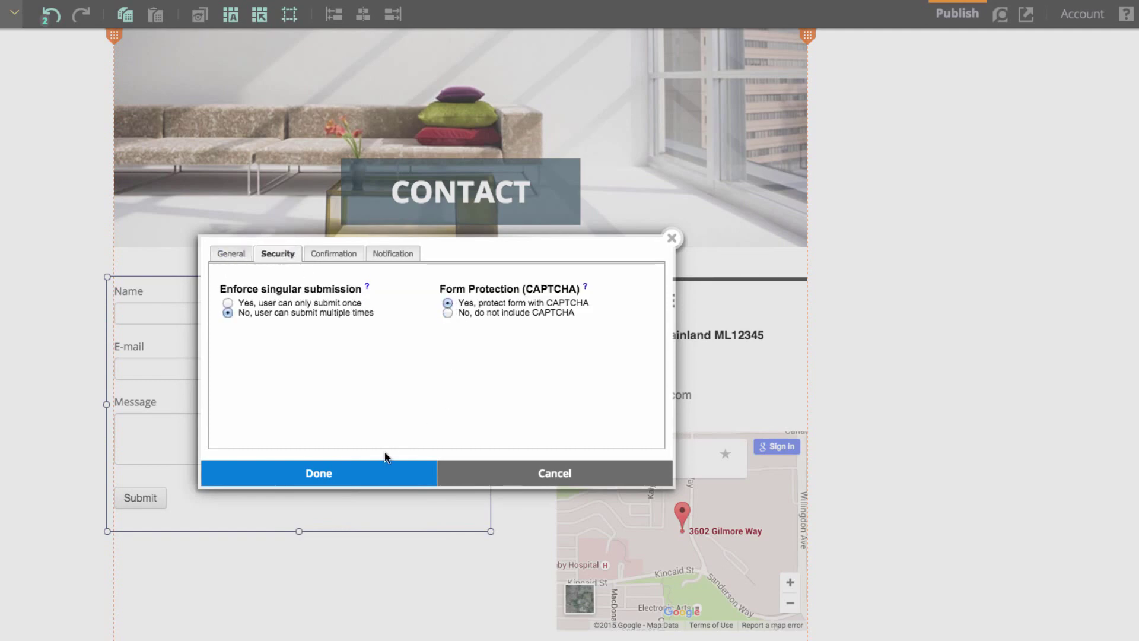